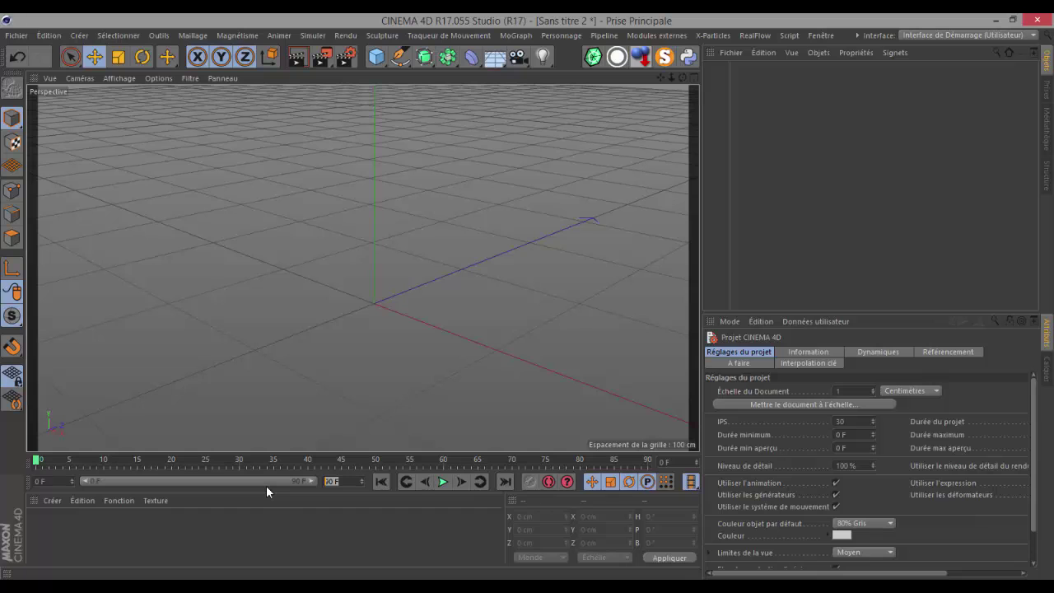
Step: Set the timeline's end frame to 300 and extend the preview range to frame 300
key("Return")
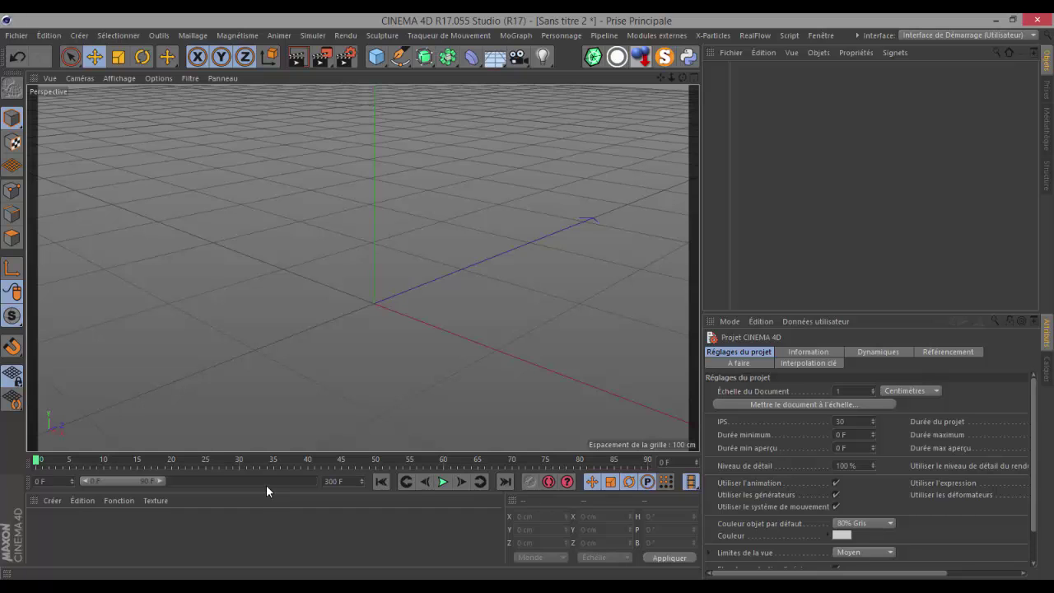
left_click_drag(161, 483, 346, 495)
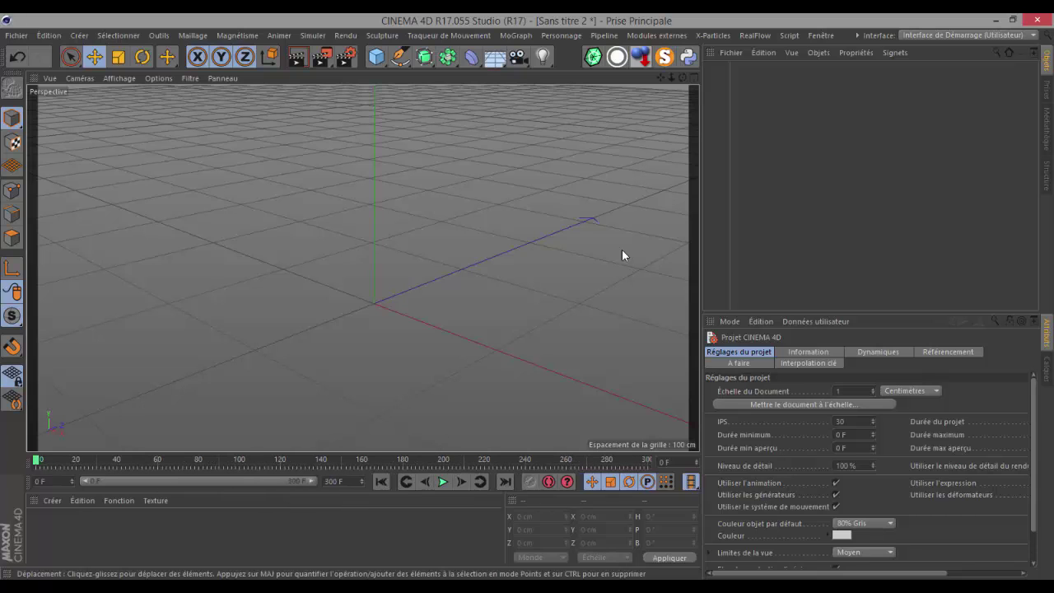
Step: Merge the file buste.c4d from the desktop's Xparticules folder into the scene
left_click(728, 53)
left_click(749, 69)
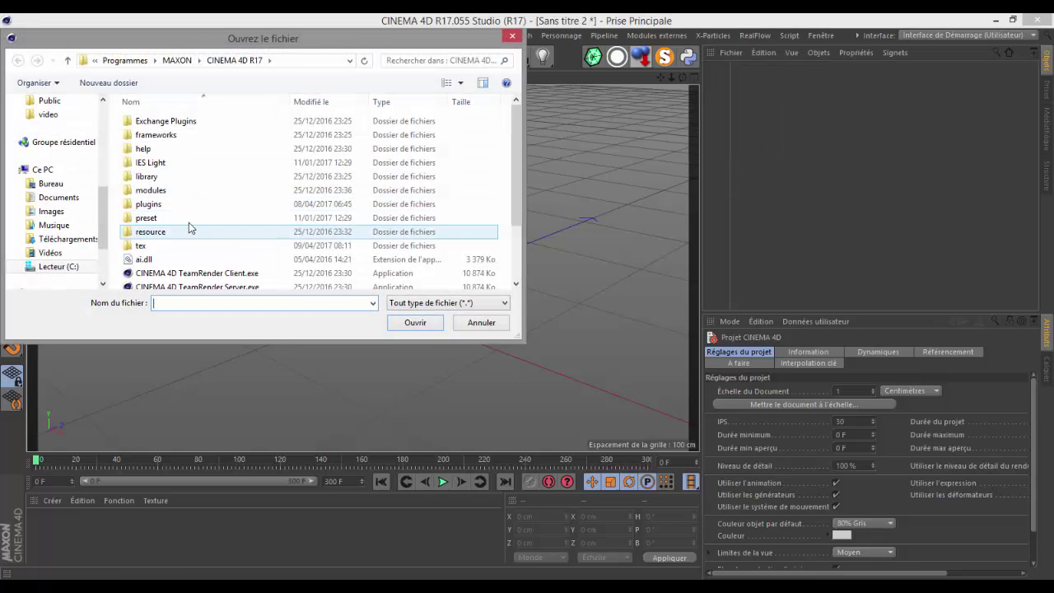
left_click(50, 186)
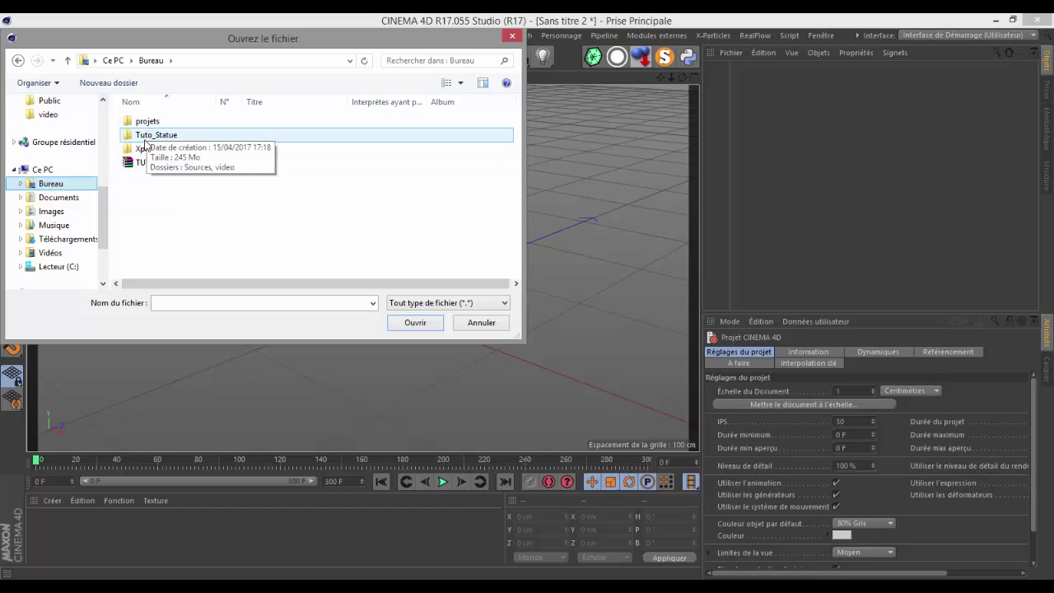
double_click(143, 152)
left_click(137, 122)
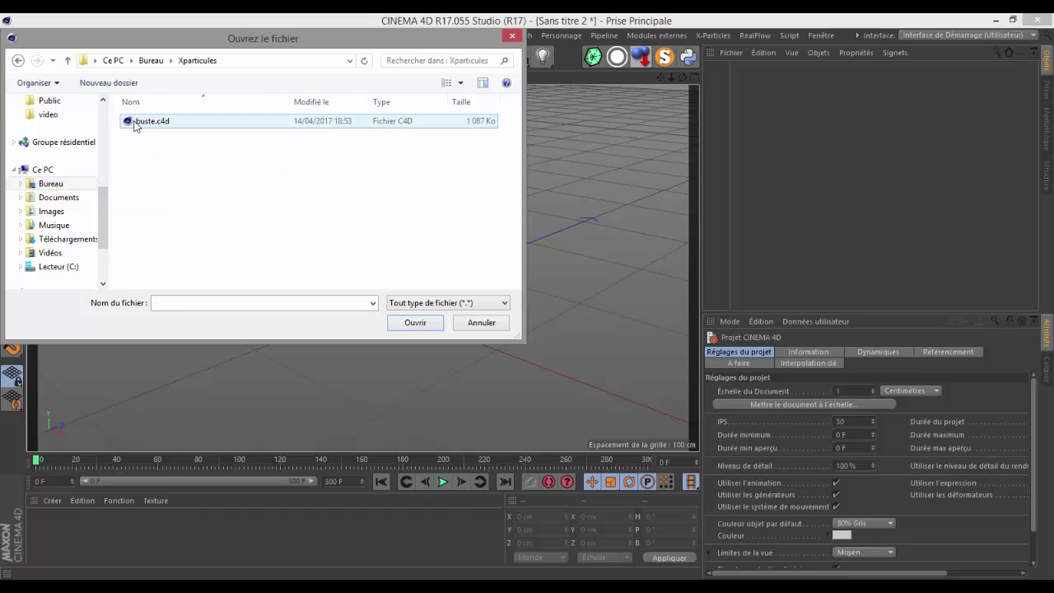
left_click(416, 326)
Step: Add a cube and stretch it into a pedestal about 309 cm wide, 587 cm high and 366 cm deep
scroll(381, 230, "down", 5)
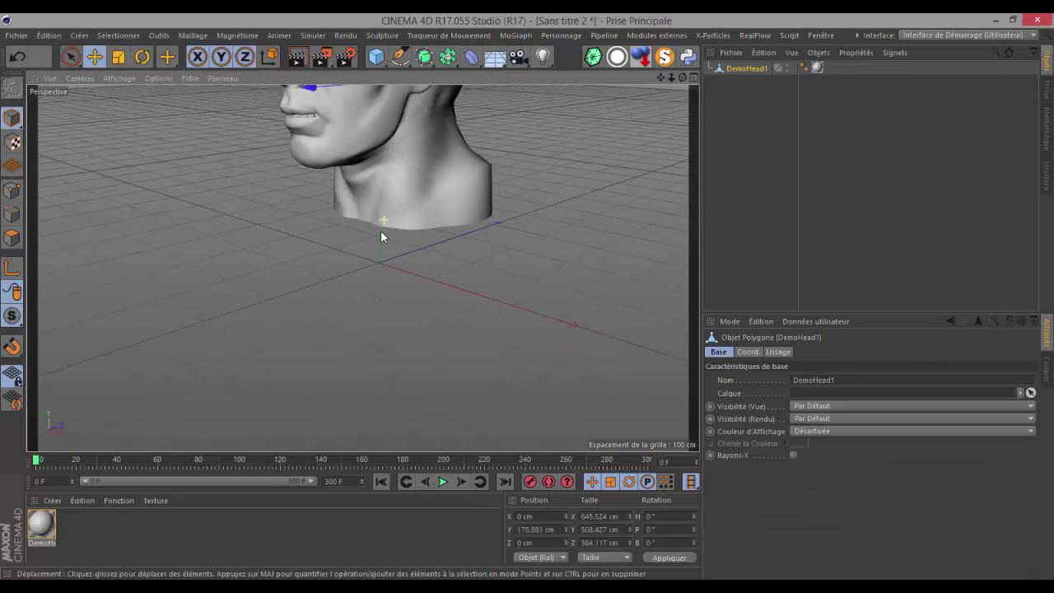
left_click_drag(660, 77, 527, 297)
left_click_drag(333, 157, 375, 82)
left_click(375, 56)
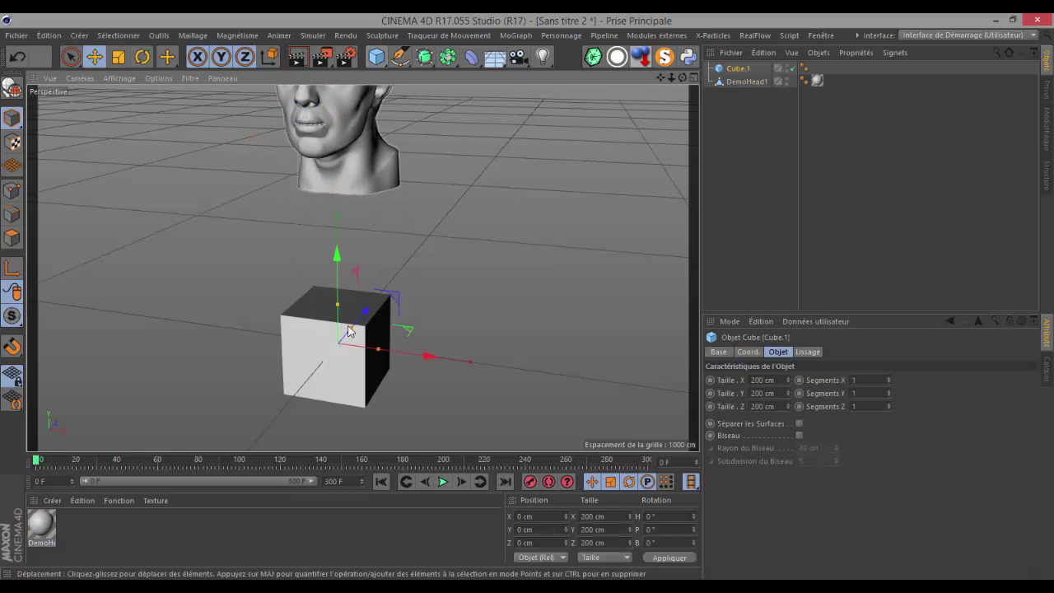
left_click_drag(383, 356, 410, 359)
left_click_drag(352, 329, 336, 226)
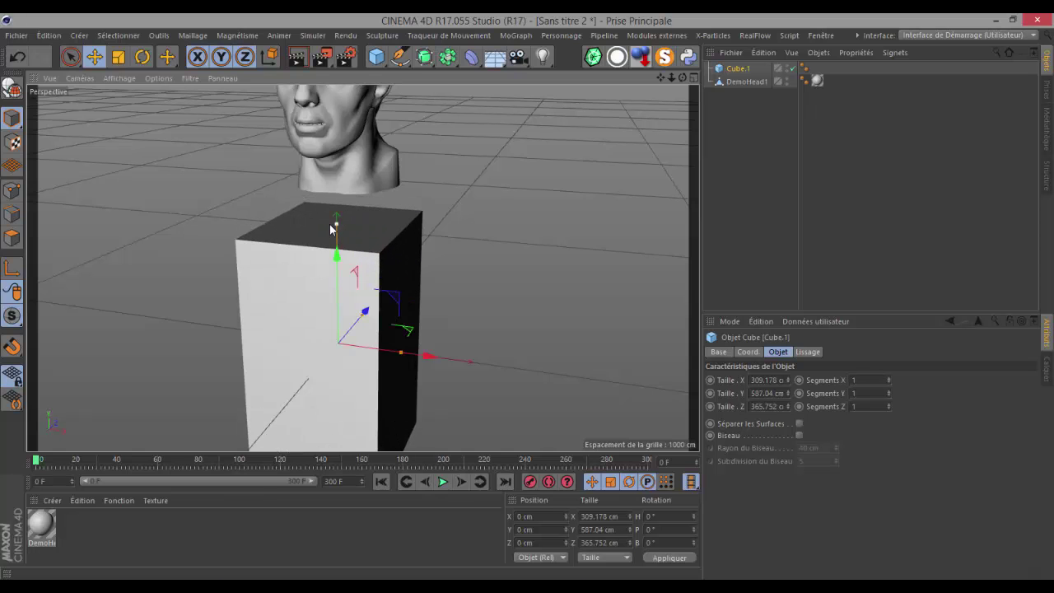
Step: Raise the pedestal cube towards the head and set its base on the floor at Y 293.52 cm
left_click_drag(335, 266, 335, 246)
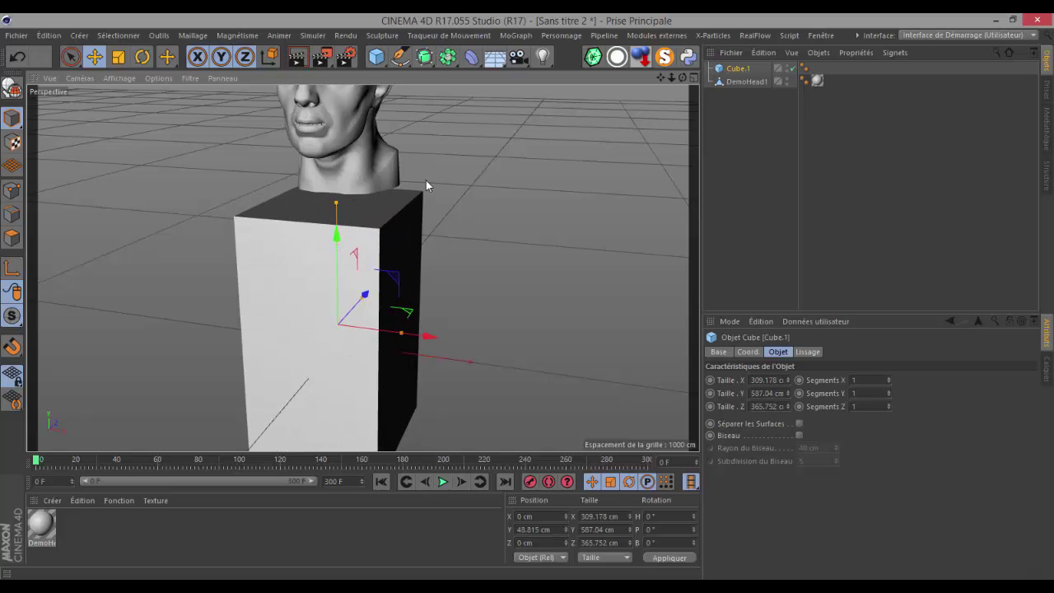
left_click(641, 57)
scroll(484, 237, "down", 2)
left_click_drag(659, 79, 700, 199)
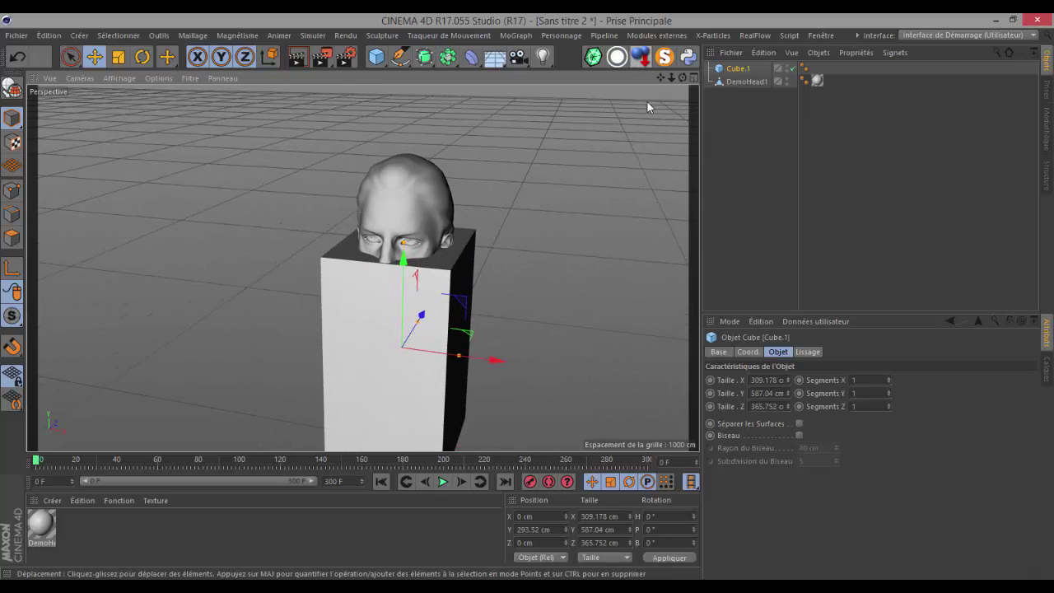
left_click_drag(529, 298, 527, 296, "alt")
left_click_drag(662, 77, 528, 290)
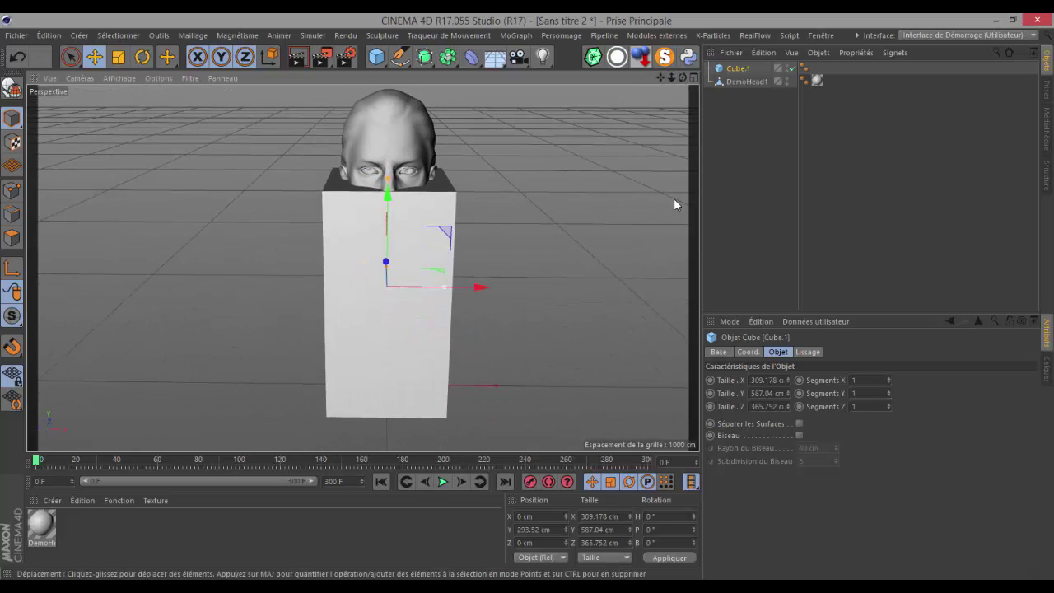
Step: Raise DemoHead1 in the front view to about Y 696 cm so its neck rests on the pedestal's top
left_click(747, 82)
left_click(80, 78)
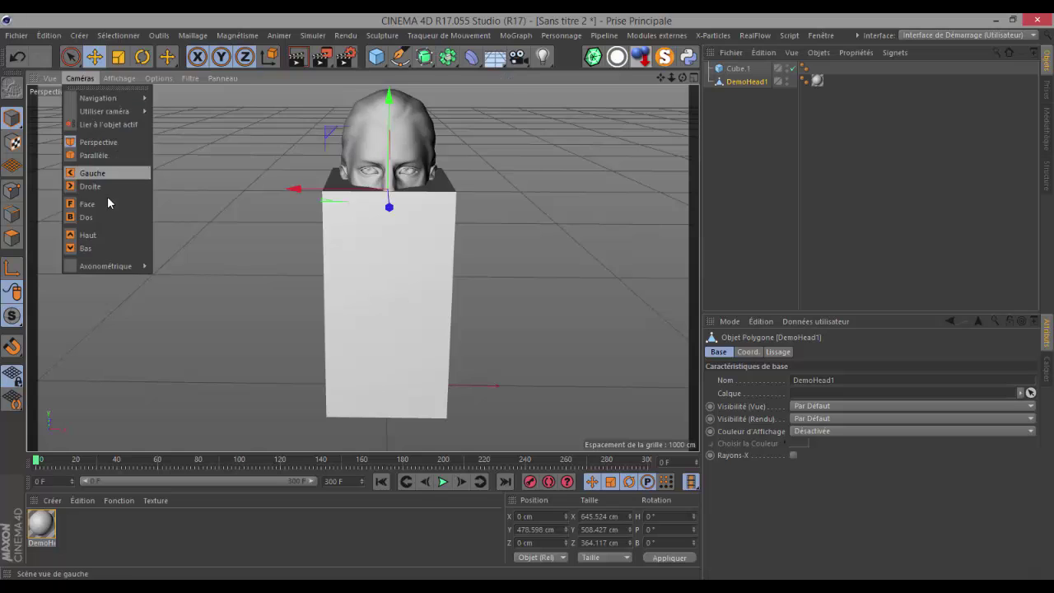
left_click(108, 203)
scroll(527, 298, "down", 5)
scroll(527, 295, "up", 4)
scroll(349, 224, "up", 3)
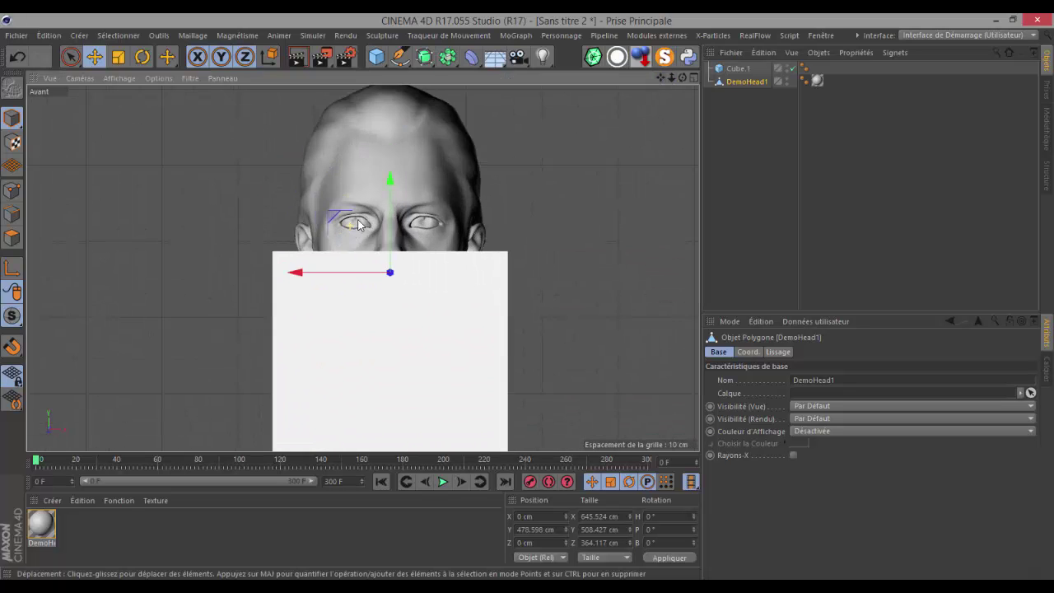
scroll(358, 224, "up", 3)
left_click_drag(412, 228, 413, 0)
left_click_drag(527, 303, 299, 284)
scroll(306, 292, "up", 5)
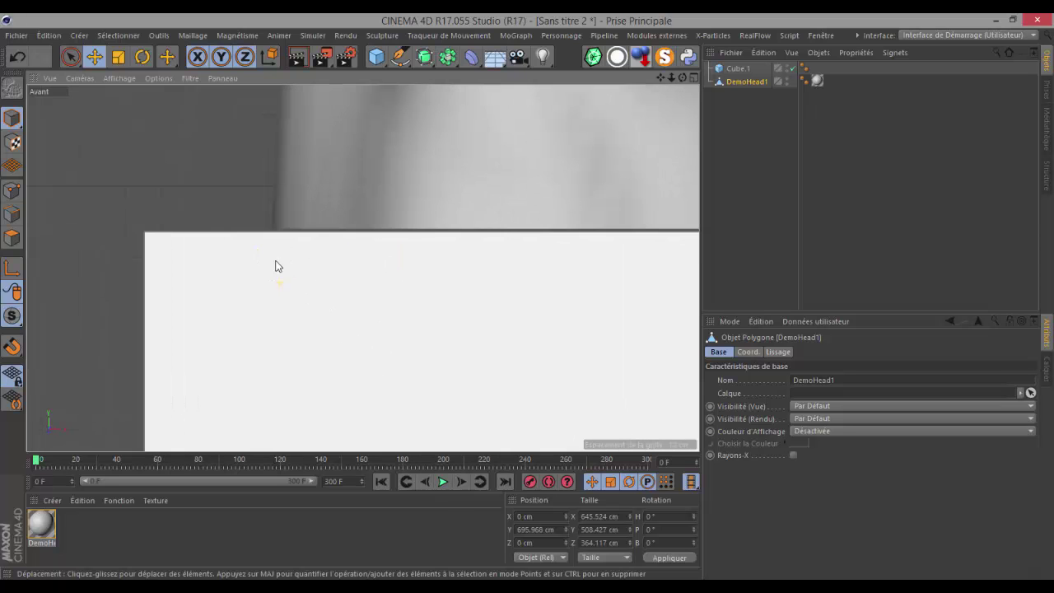
scroll(297, 233, "up", 3)
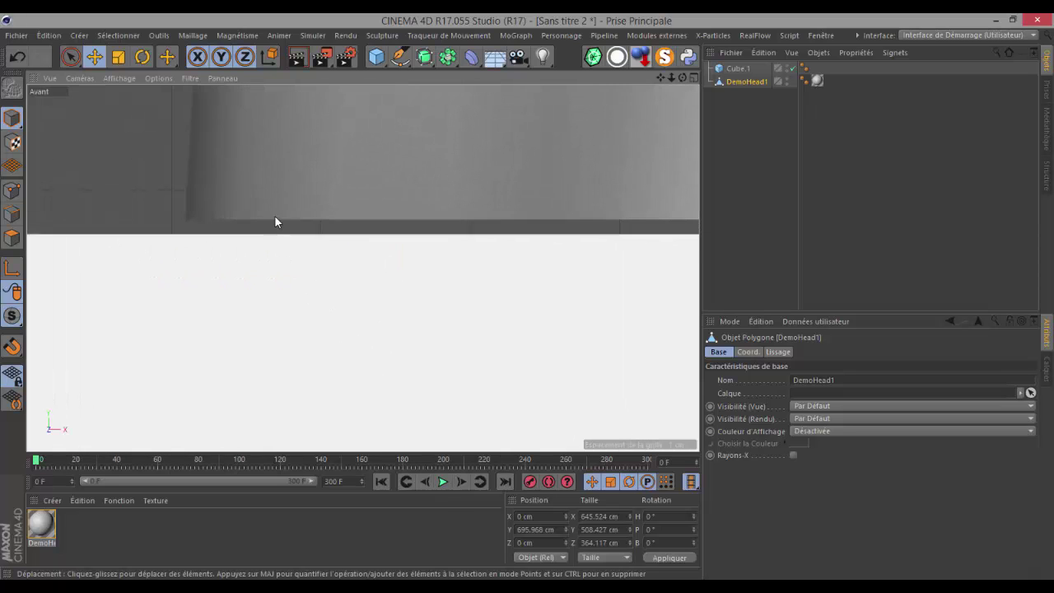
scroll(278, 228, "down", 8)
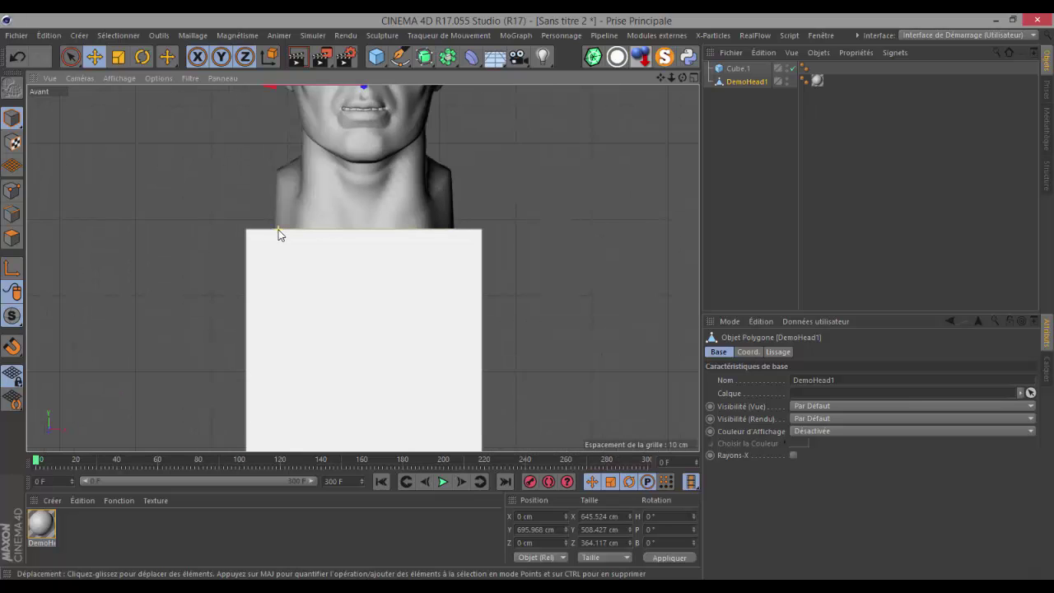
Step: In the left view, reduce the pedestal's depth to about 292 cm and shift it to about Z 56 cm under the neck, then return to perspective
left_click(76, 79)
left_click(92, 172)
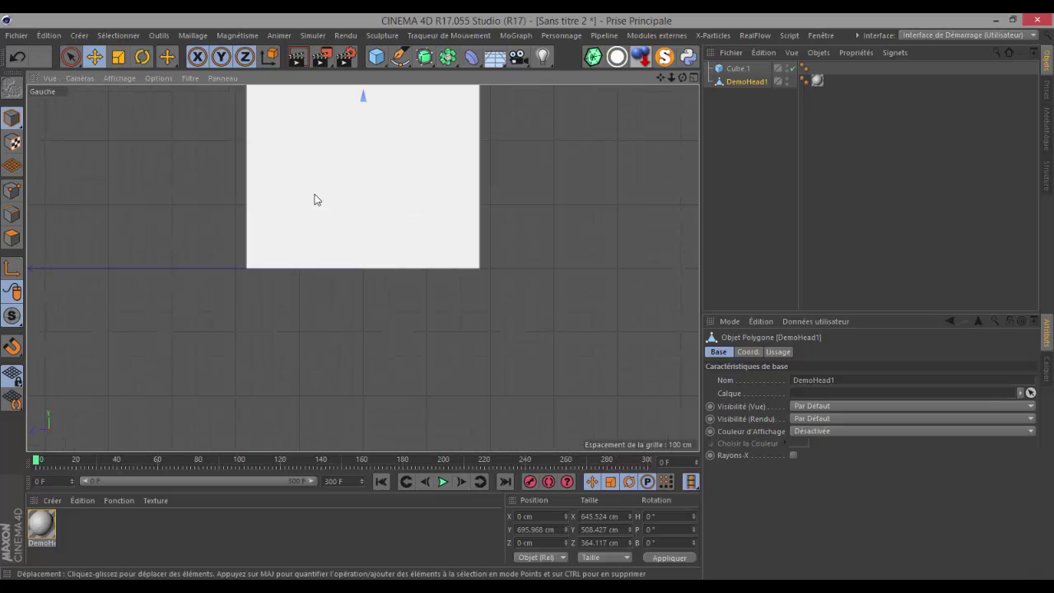
scroll(321, 193, "down", 5)
scroll(414, 217, "up", 5)
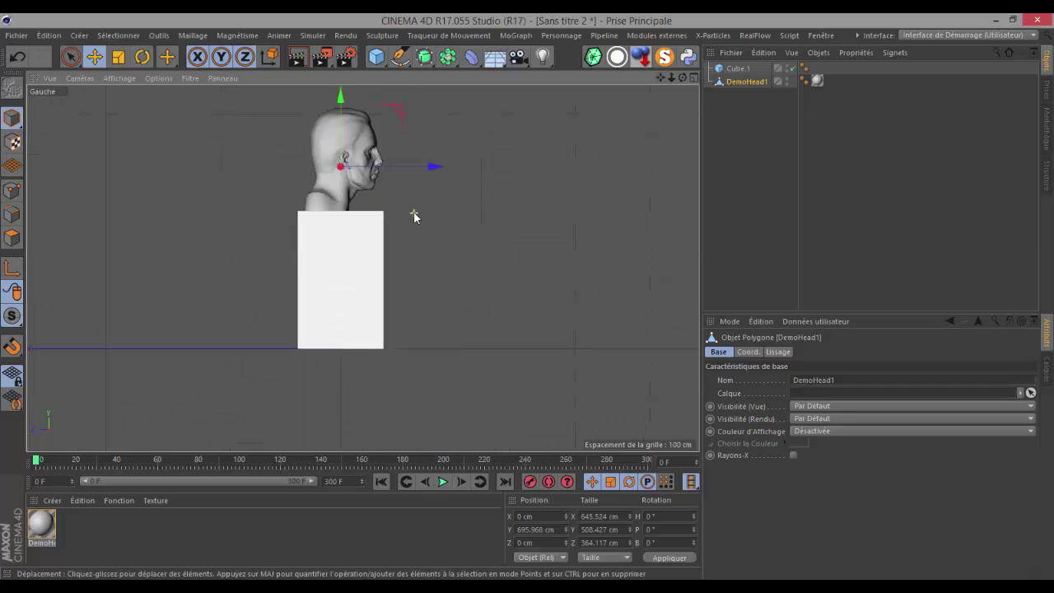
left_click(238, 319)
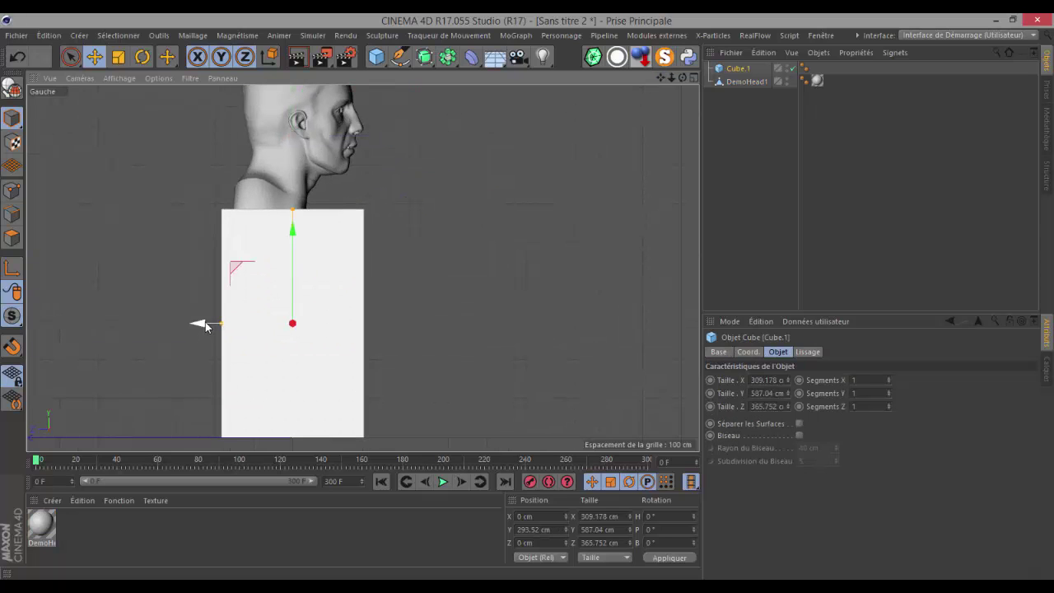
left_click_drag(222, 324, 196, 331)
left_click(72, 79)
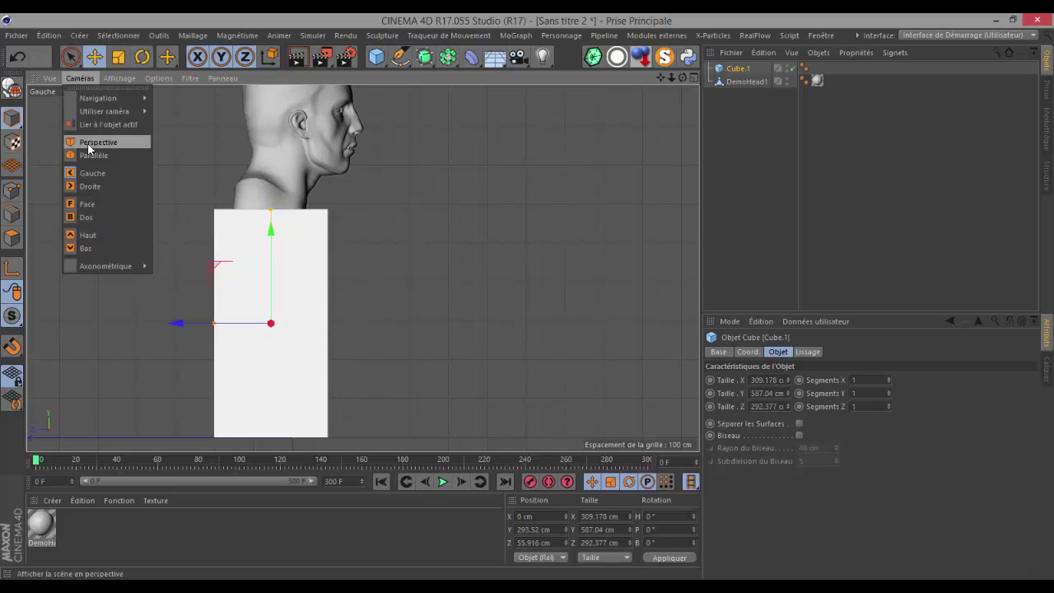
left_click(91, 144)
Step: Add a Spirale spline and raise it to head height, at about Y 862 cm
scroll(253, 198, "down", 5)
left_click_drag(659, 79, 524, 305)
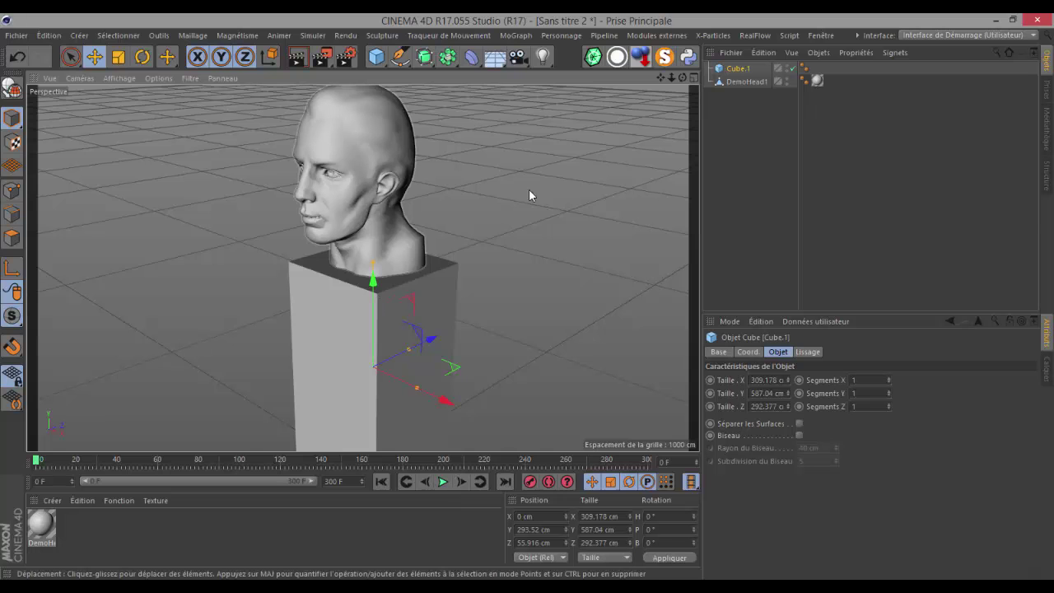
mouse_move(682, 77)
left_mouse_down()
mouse_move(528, 301)
mouse_move(673, 80)
left_mouse_up()
left_click_drag(528, 296, 661, 77)
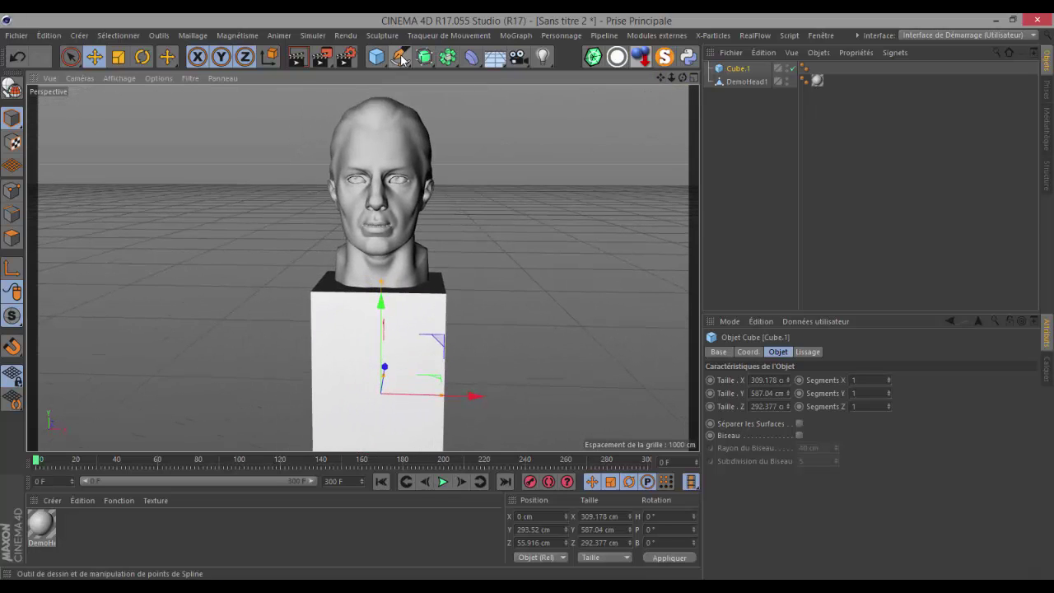
left_click(401, 58)
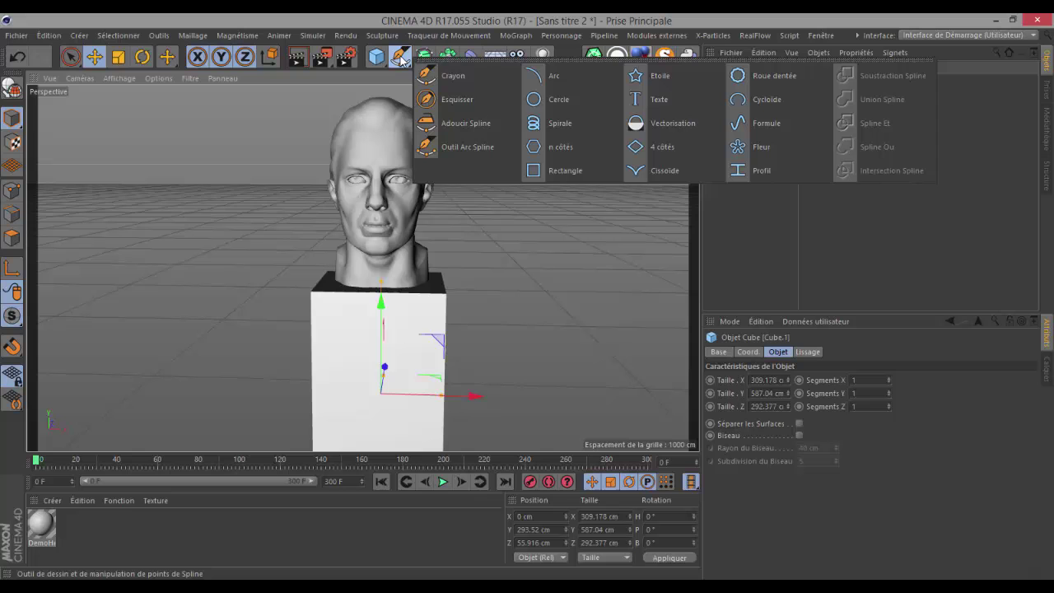
left_click(540, 124)
left_click_drag(377, 426, 528, 313)
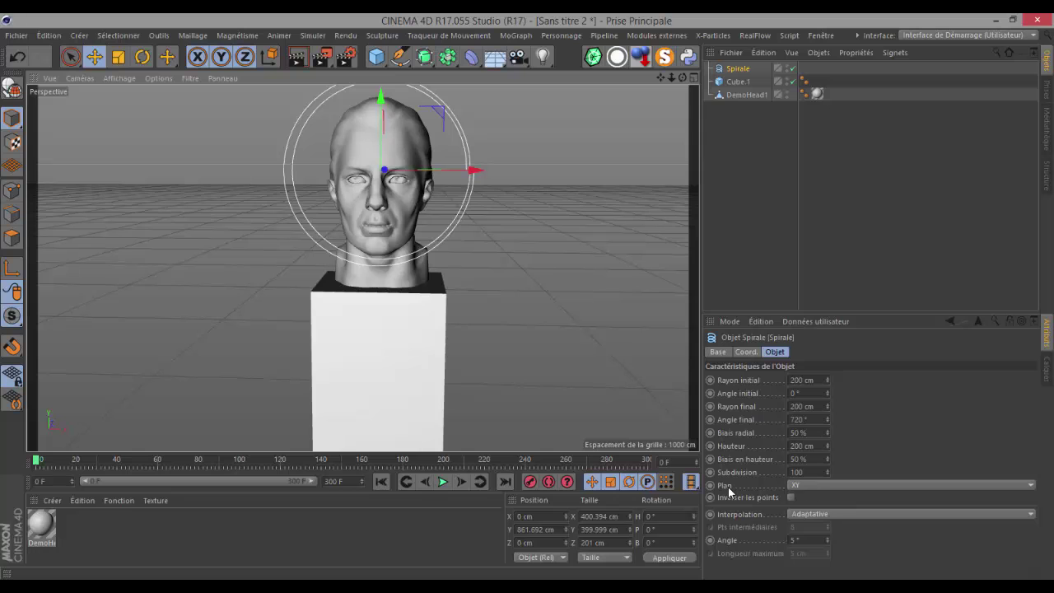
Step: Lay the spiral in the XZ plane and set its initial radius to 88 cm
left_click(805, 488)
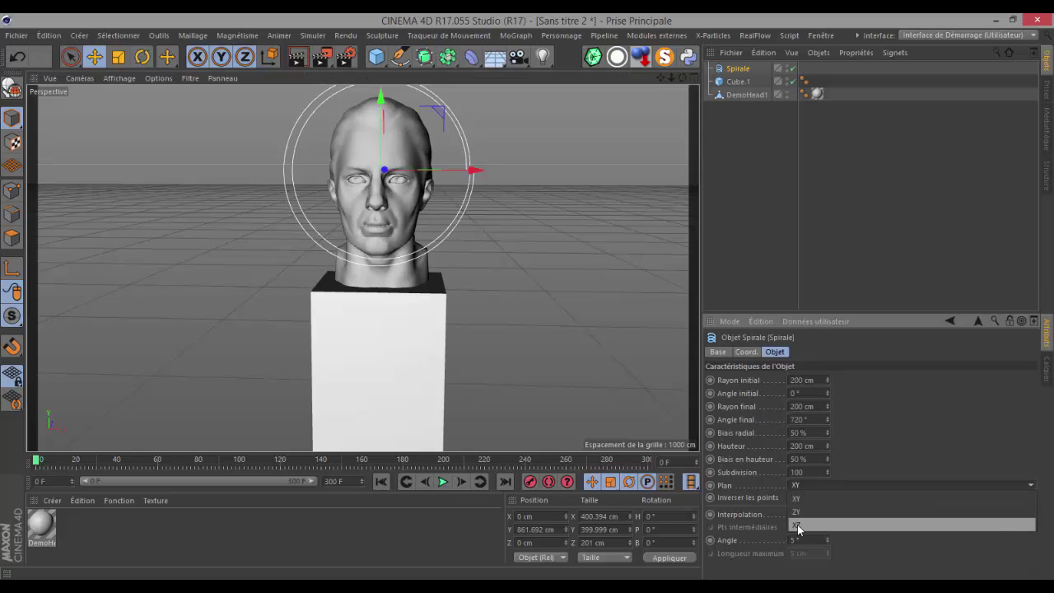
left_click(797, 527)
scroll(436, 261, "down", 3)
left_click_drag(659, 78, 530, 312)
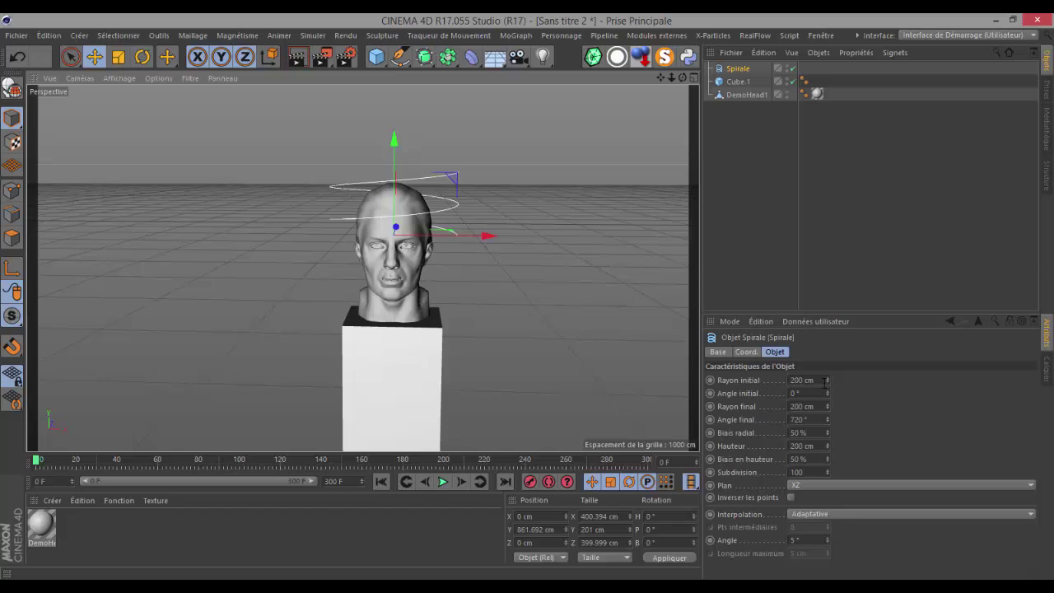
left_click_drag(829, 385, 827, 391)
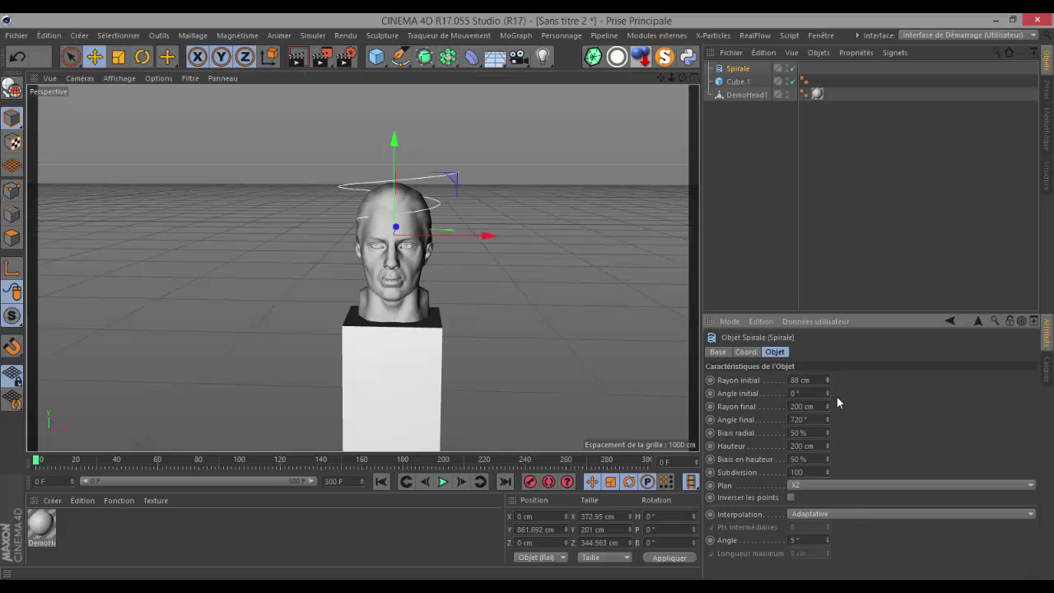
scroll(420, 208, "up", 2)
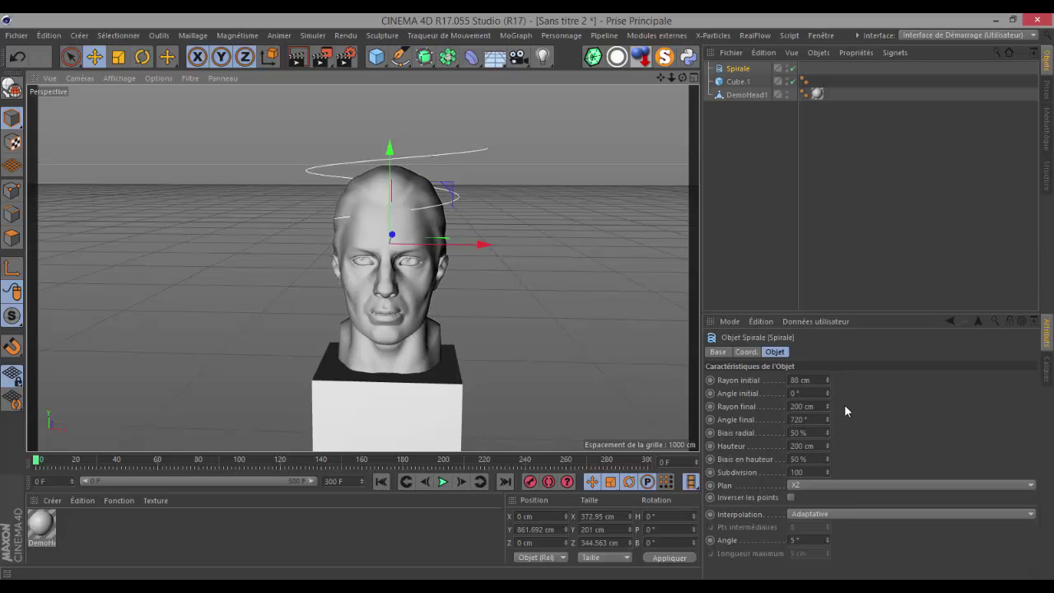
Step: Lower the spiral around the head to about Y 695 cm, with a final radius of 121 cm and a height of 289 cm
left_click_drag(828, 406, 823, 414)
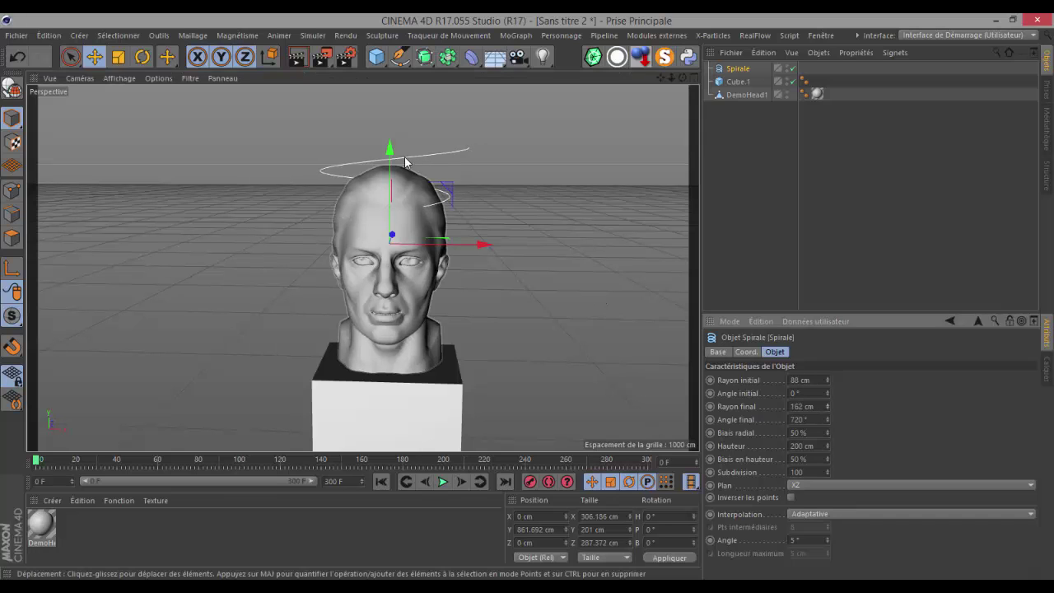
left_click_drag(390, 155, 401, 239)
left_click_drag(828, 451, 828, 450)
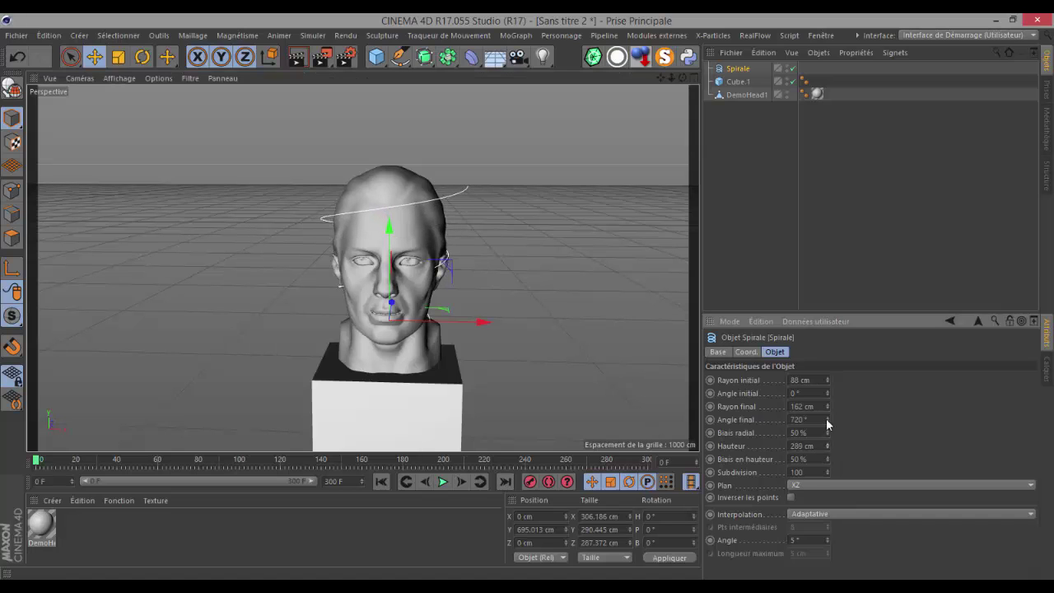
left_click_drag(828, 405, 827, 404)
Step: Add a sphere with a radius of 25 cm
left_click(376, 56)
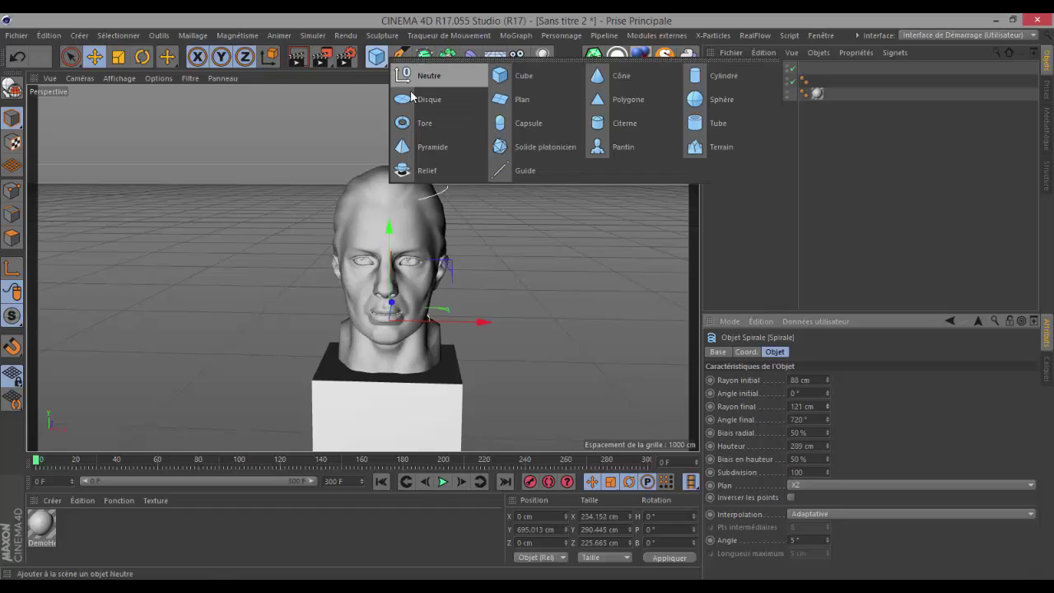
left_click(695, 99)
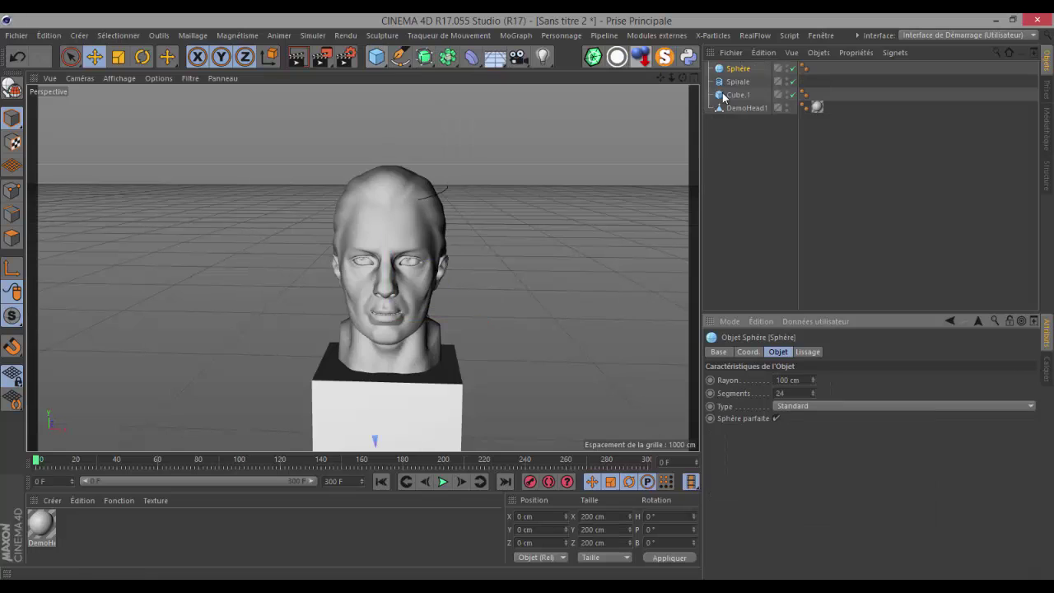
left_click(802, 381)
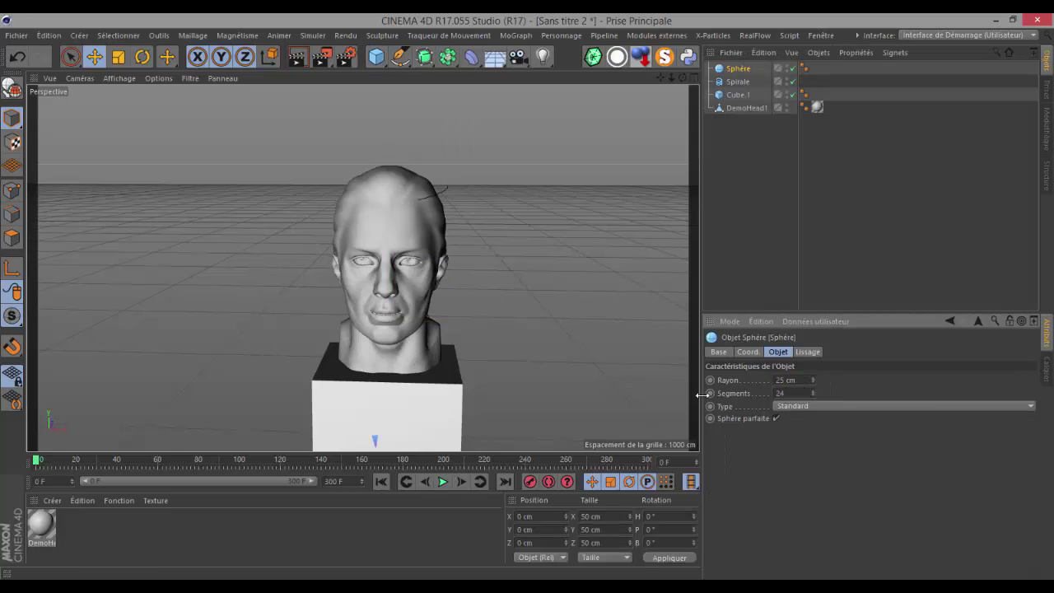
Step: Give the sphere an Aligner sur la spline tag and assign Spirale as its directional spline
right_click(741, 71)
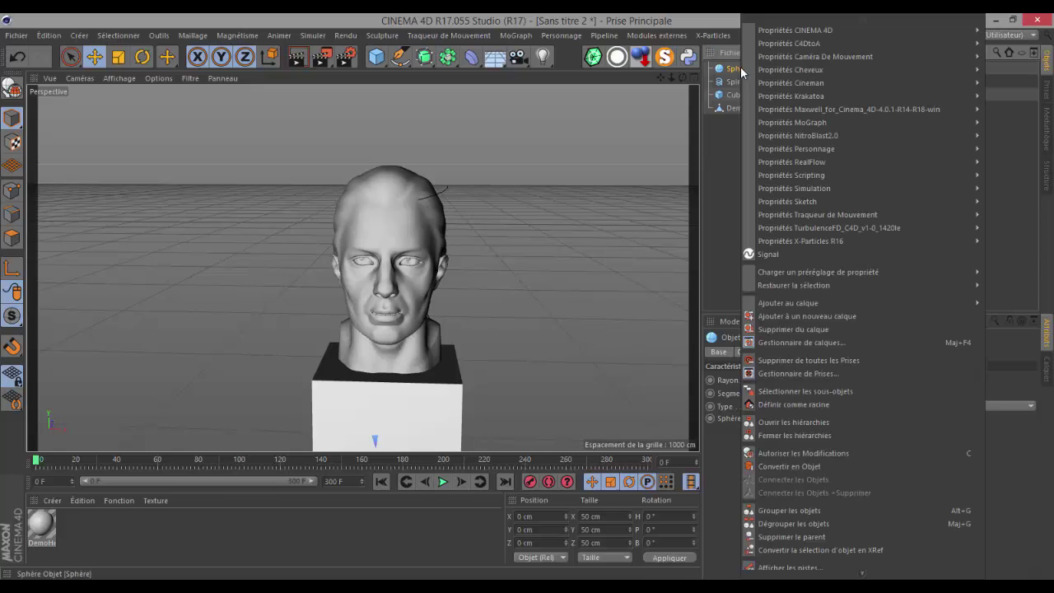
mouse_move(776, 29)
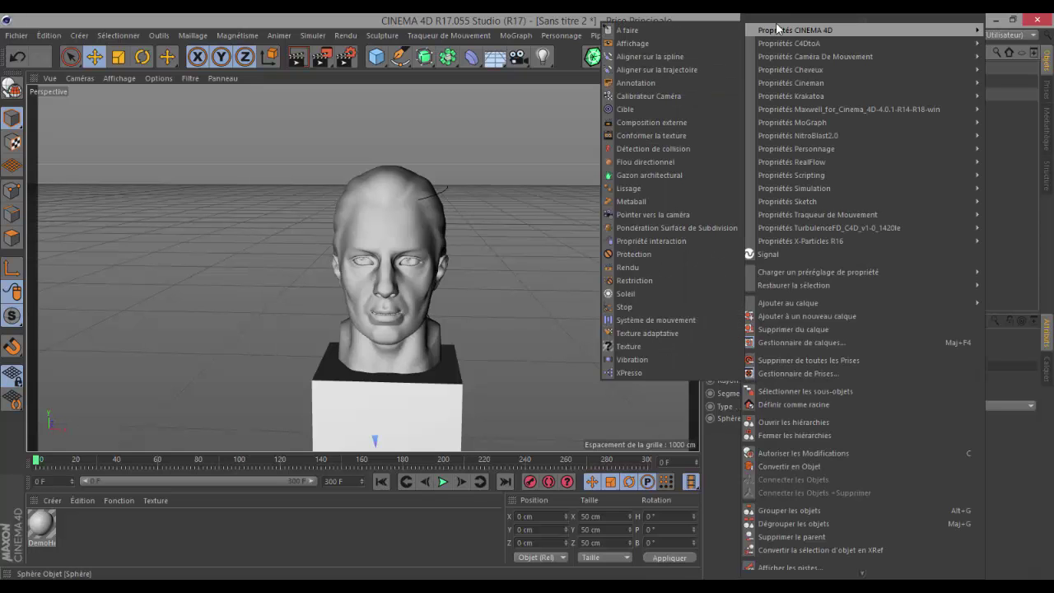
left_click(638, 56)
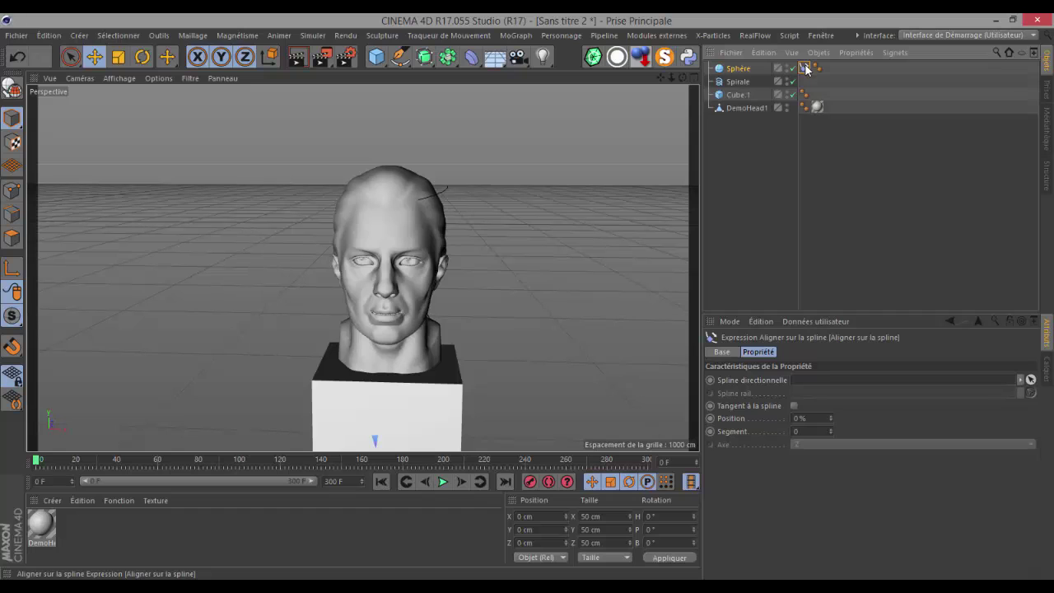
left_click_drag(734, 83, 800, 381)
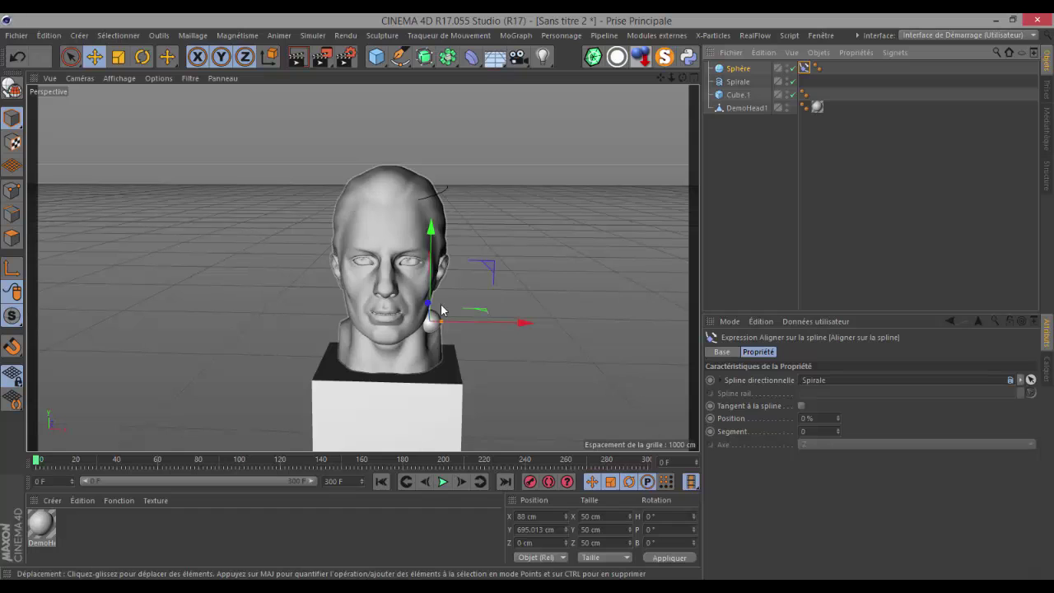
Step: Reverse the point order of the Spirale spline so the sphere starts at its upper end
left_click(738, 83)
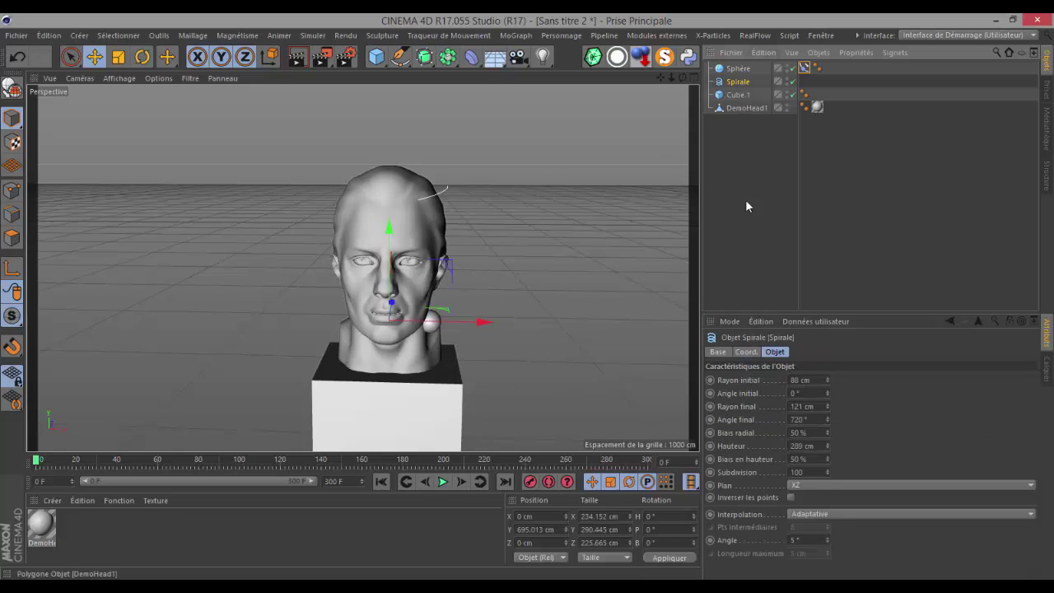
left_click(791, 497)
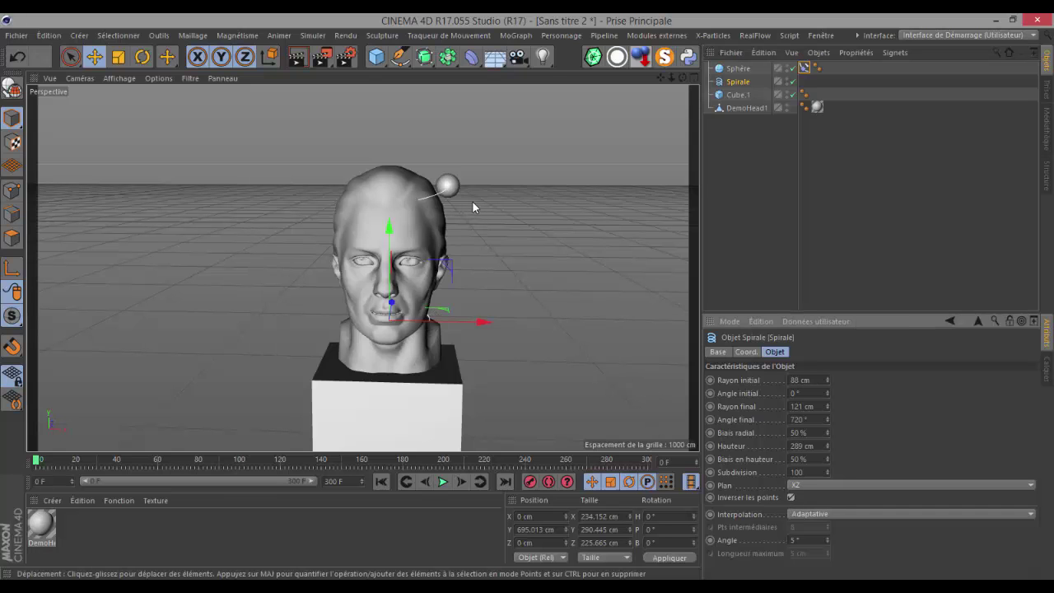
scroll(446, 158, "up", 4)
scroll(419, 200, "up", 3)
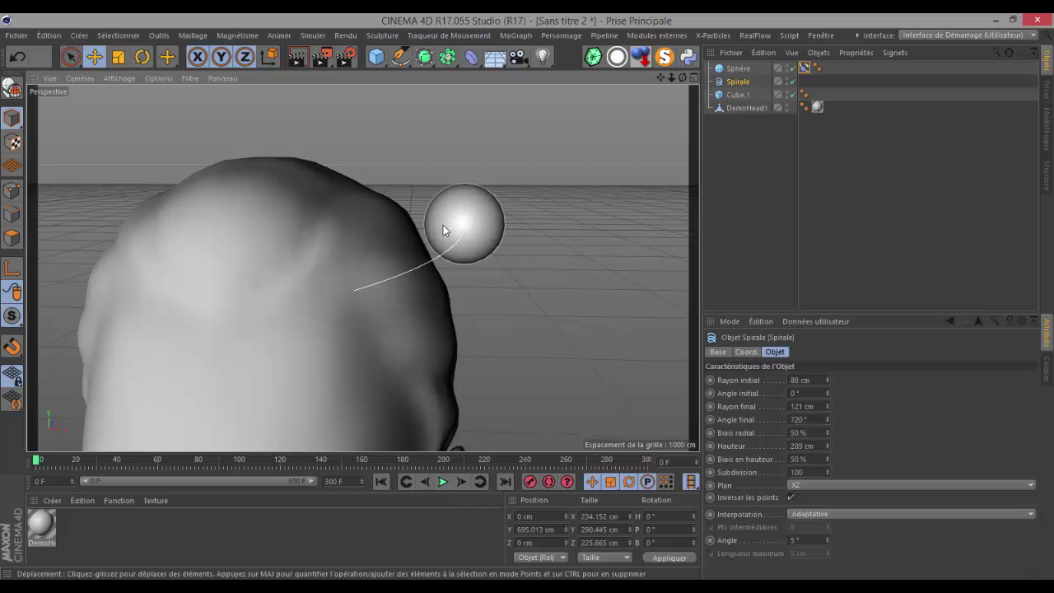
scroll(400, 249, "down", 6)
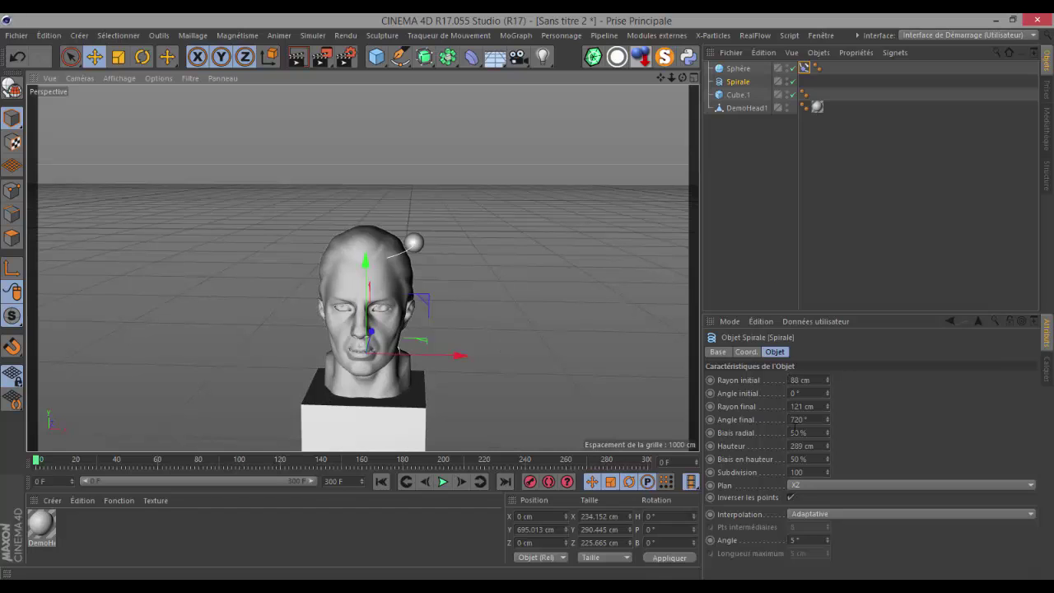
Step: Set the spiral's final angle to 1090°
left_click_drag(827, 417, 828, 417)
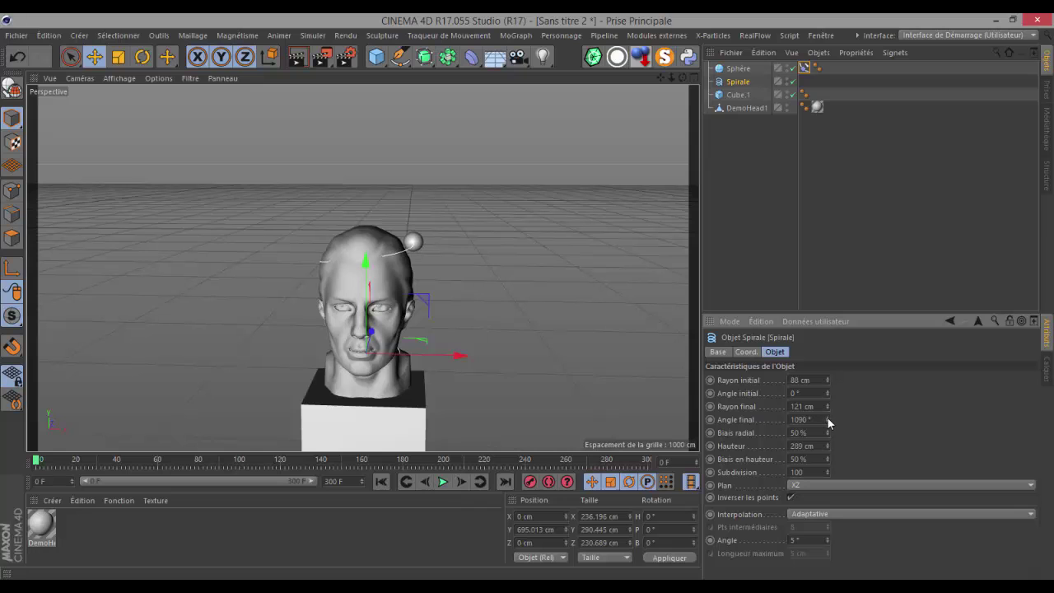
scroll(361, 246, "up", 3)
scroll(361, 246, "down", 2)
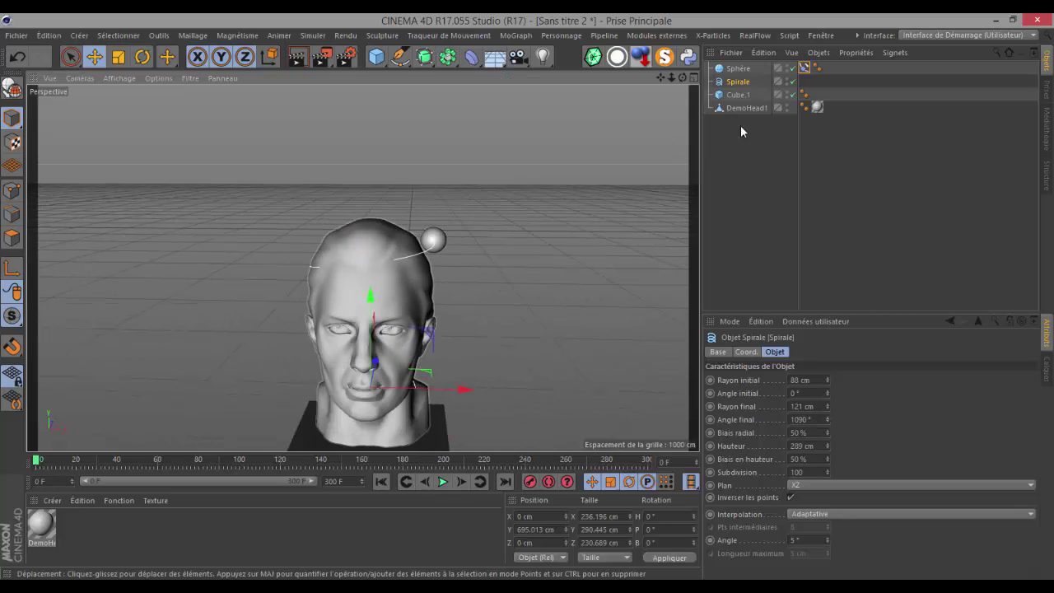
Step: Keyframe the sphere's spline alignment Position at 0 % on frame 0 and at 100 % on frame 150
left_click(805, 68)
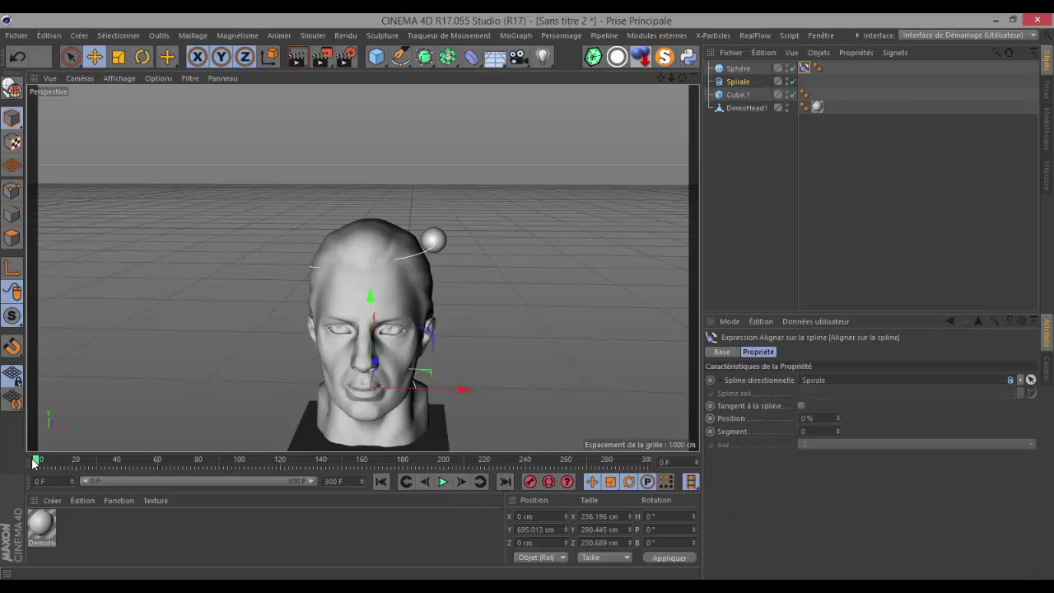
left_click(711, 418)
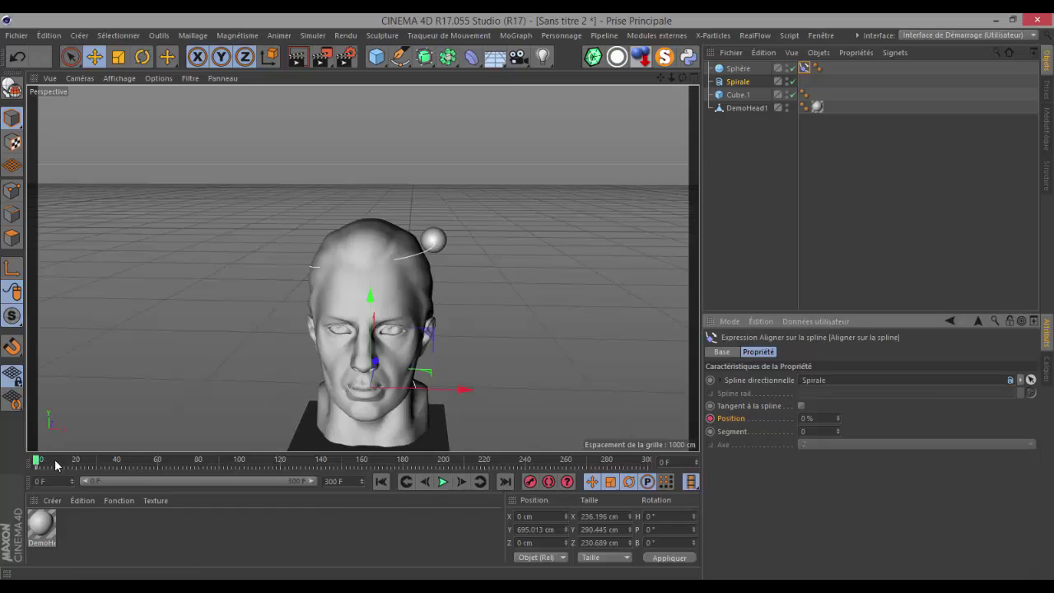
left_click_drag(36, 462, 343, 476)
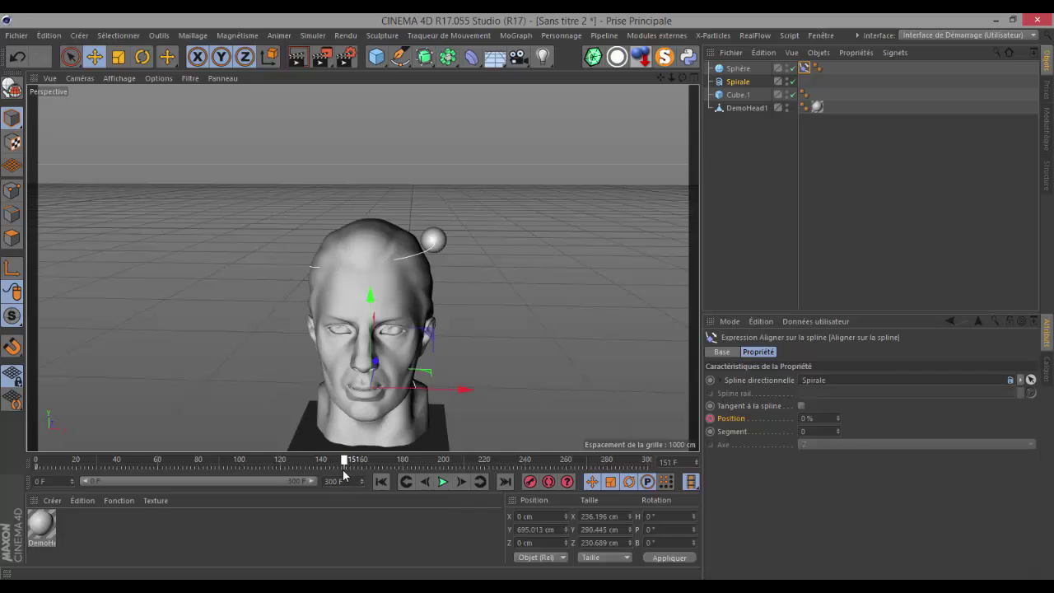
double_click(810, 418)
type("100")
key("Return")
left_click(710, 418)
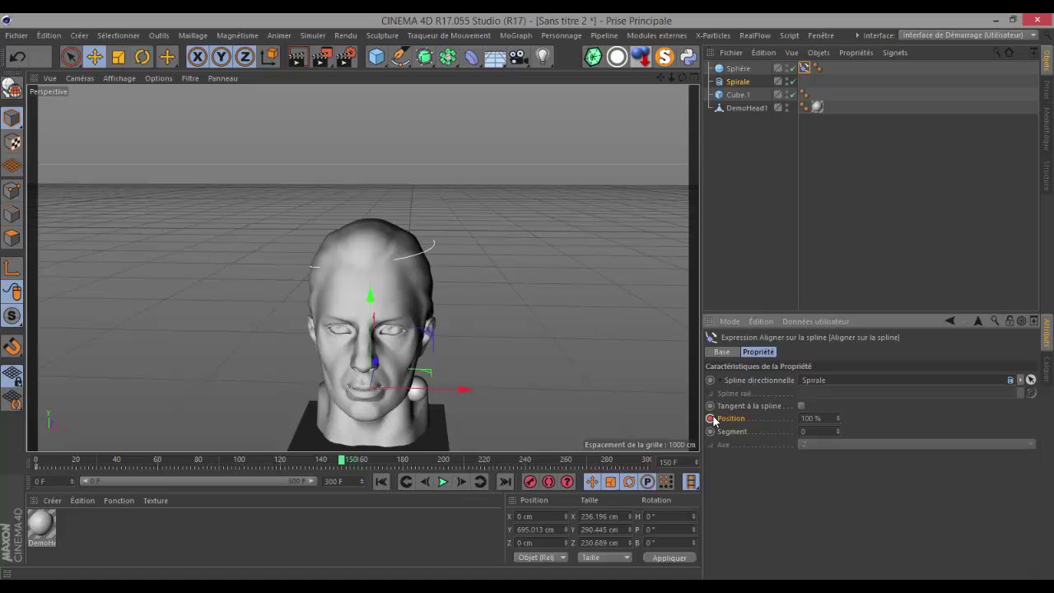
Step: Show the F-curve of the alignment Position animation and make its two keys linear
right_click(736, 423)
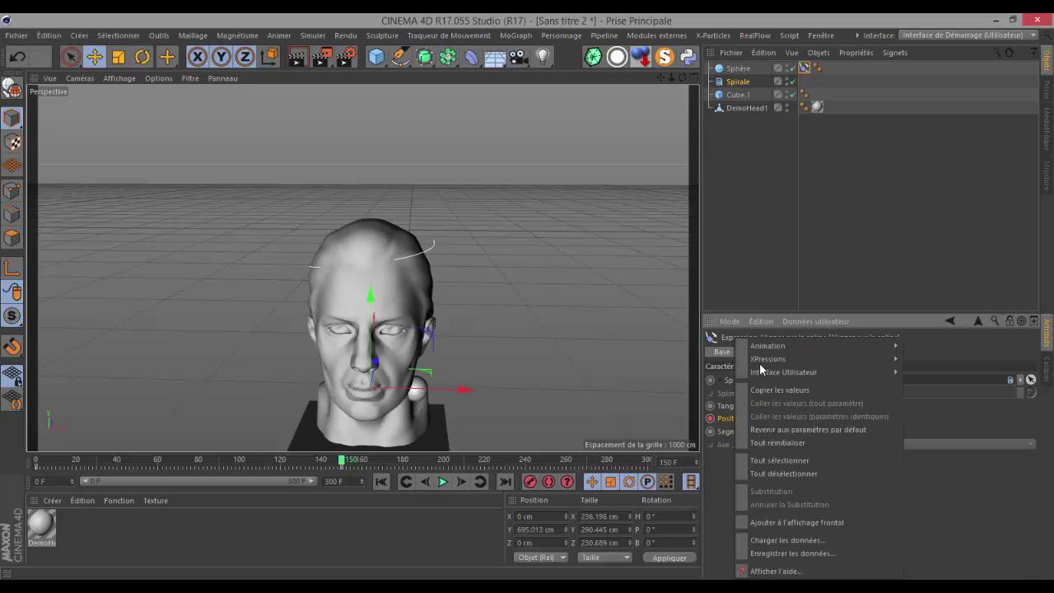
mouse_move(774, 346)
left_click(612, 475)
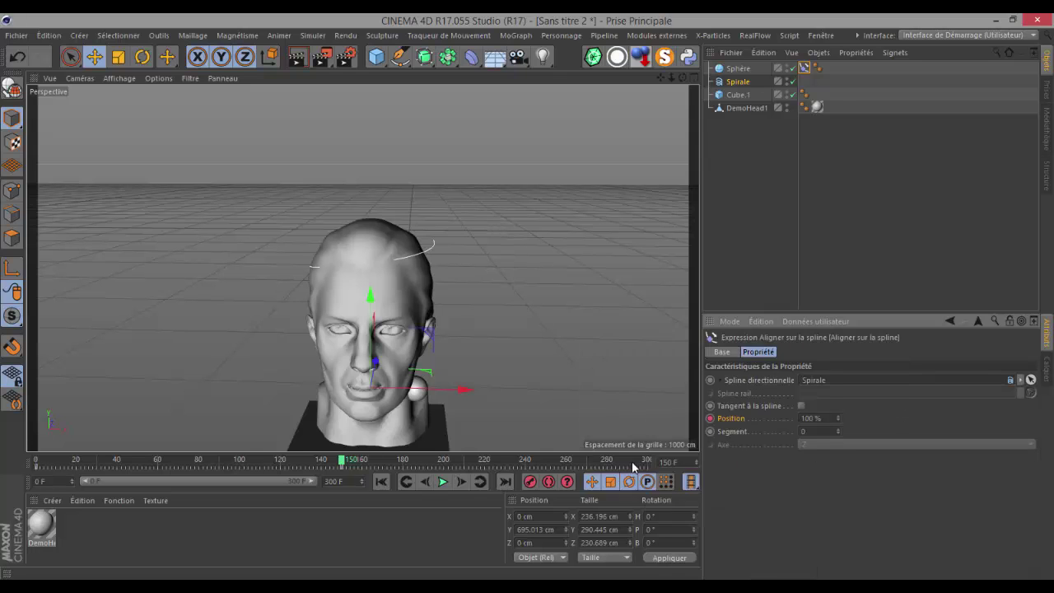
left_click_drag(340, 577, 344, 569)
left_click(421, 240)
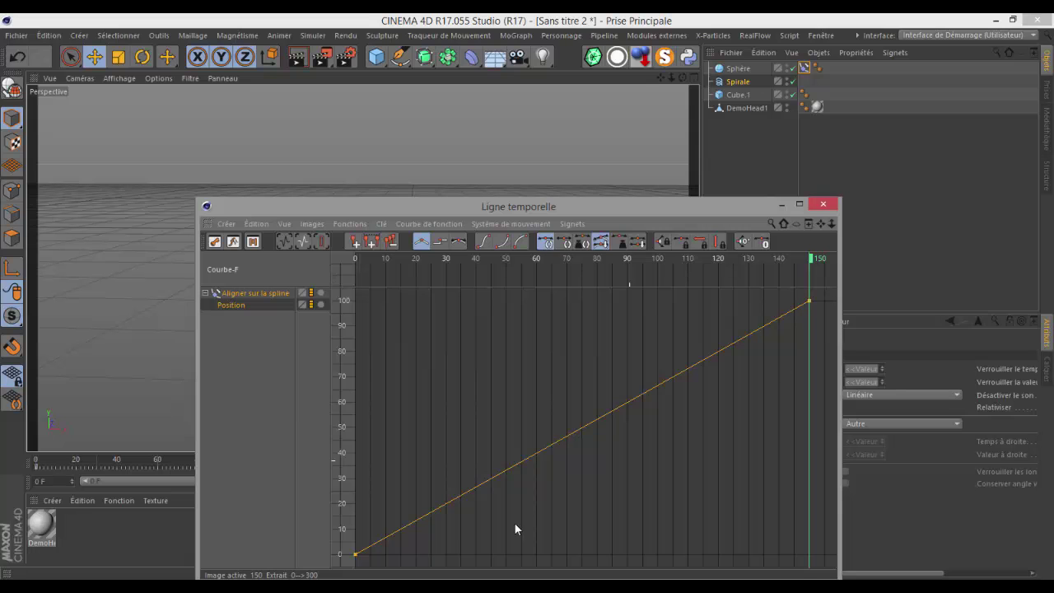
left_click(824, 206)
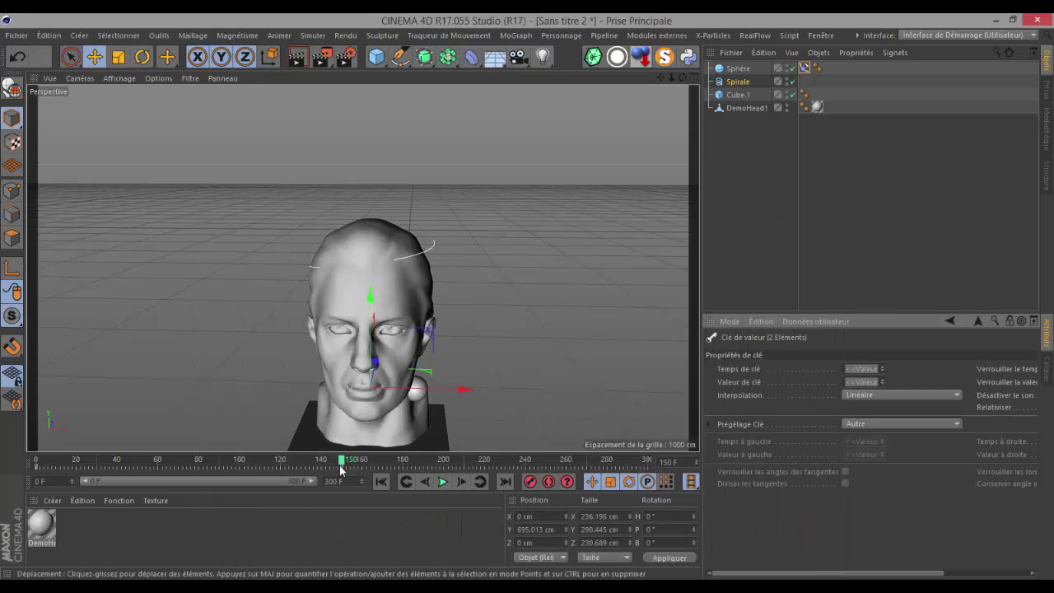
left_click_drag(344, 463, 342, 486)
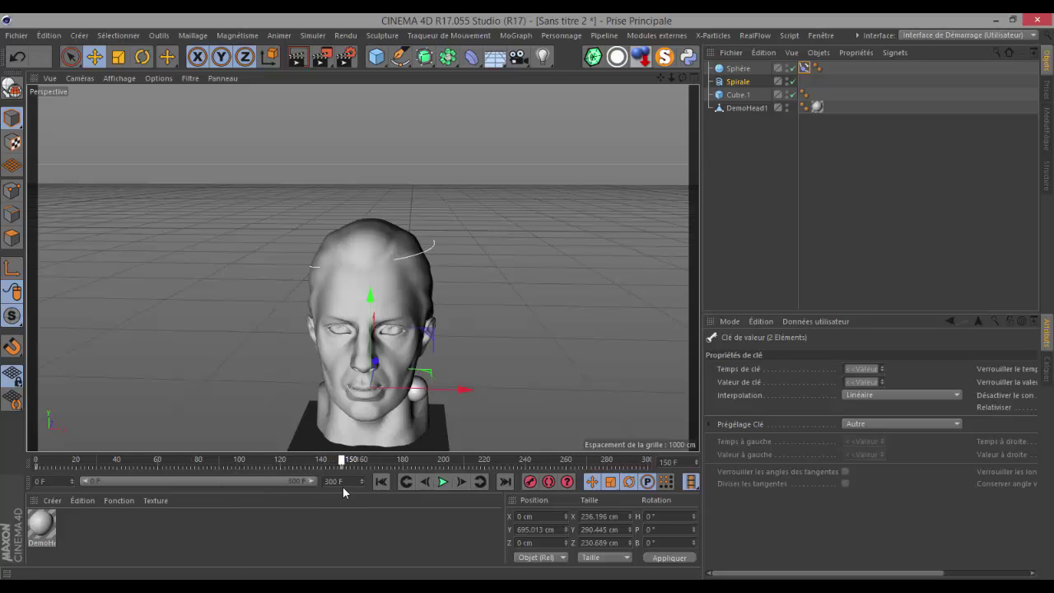
Step: Add a cube enclosing the bust and pedestal, sized 1600 cm on X, Y and Z and raised to Y 800 cm
scroll(387, 352, "down", 3)
left_click_drag(660, 78, 529, 292)
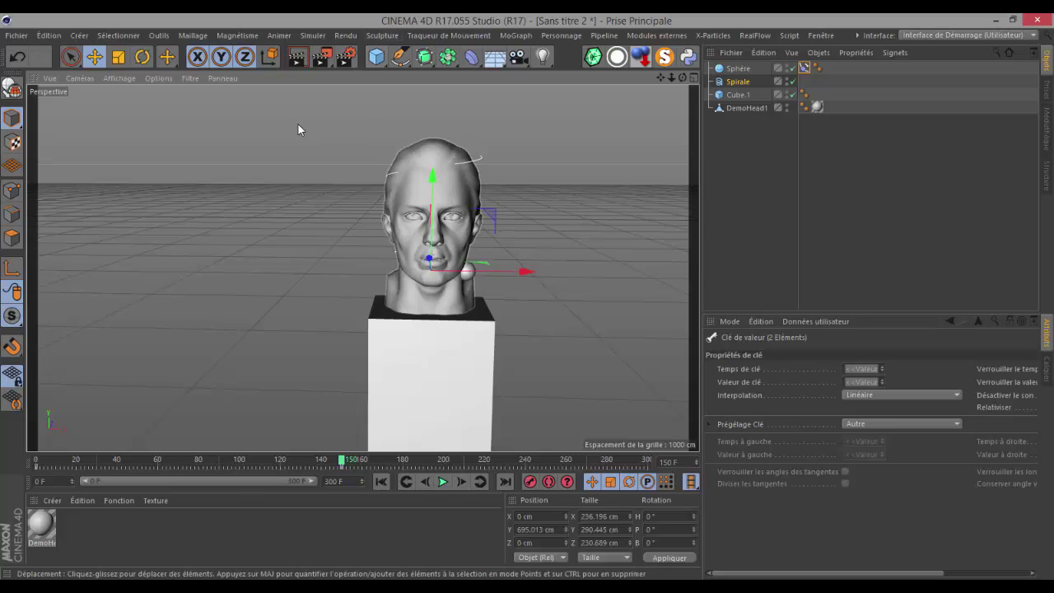
left_click(376, 56)
scroll(356, 260, "down", 3)
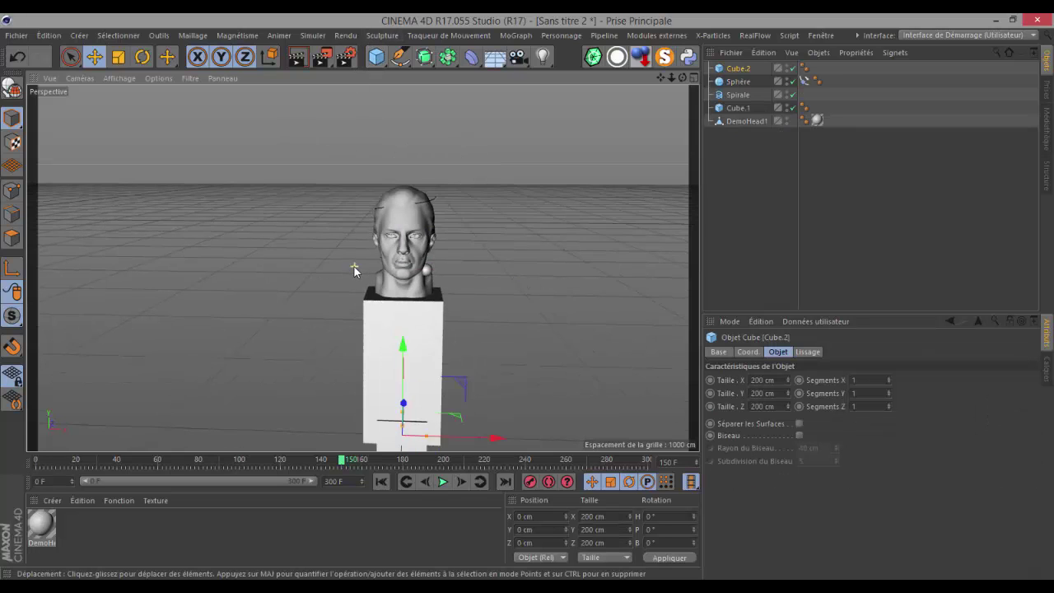
scroll(353, 265, "down", 2)
left_click_drag(409, 398, 557, 418)
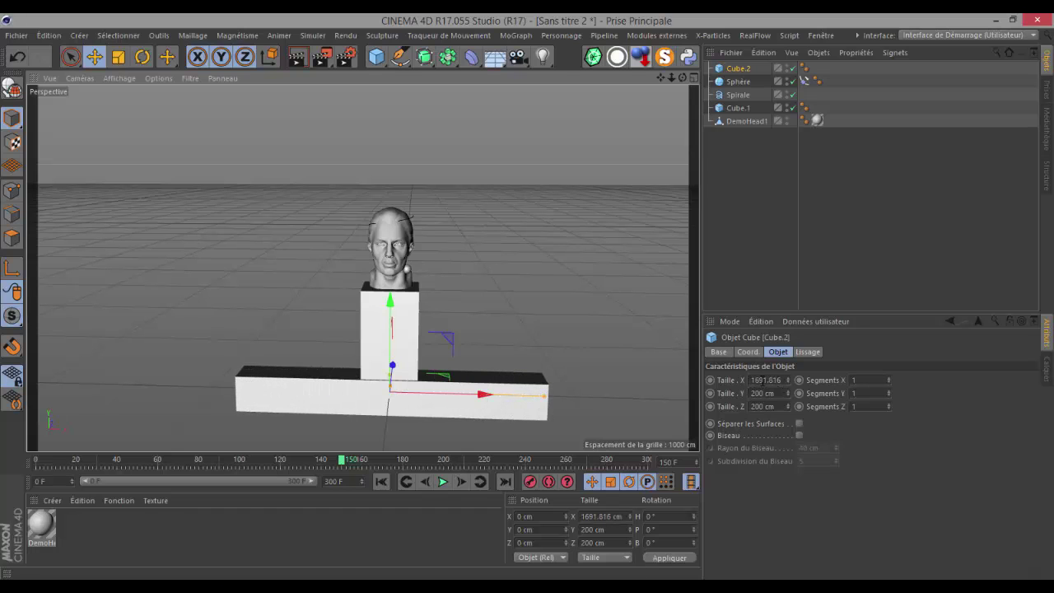
left_click(766, 380)
type("1600")
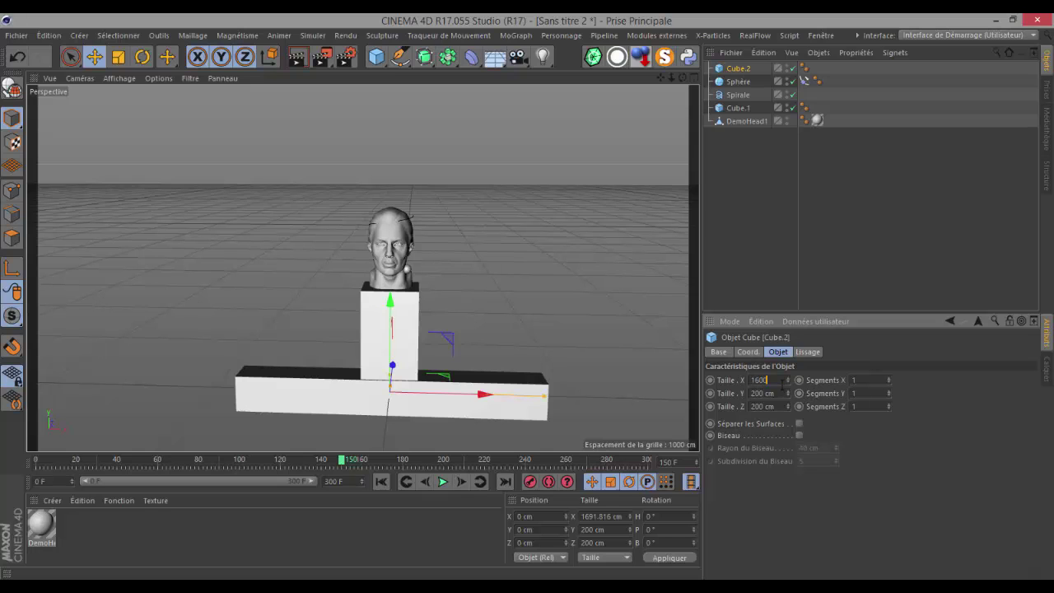
key("Tab")
type("1600")
key("Tab")
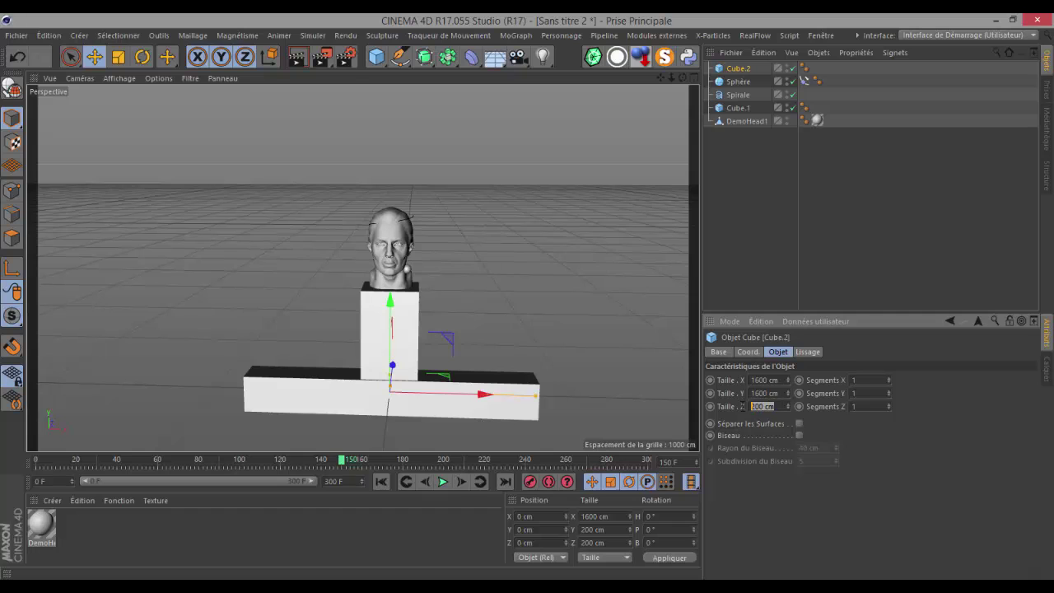
type("1600")
key("Return")
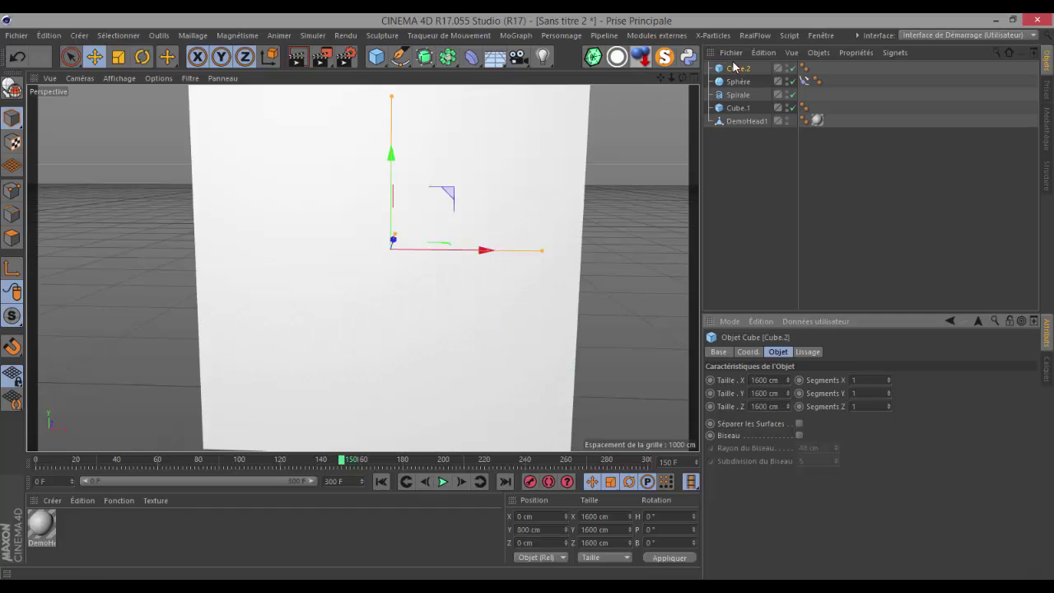
Step: Give the large cube an Affichage tag with its shading mode enabled and set to Lignes
right_click(735, 72)
mouse_move(770, 31)
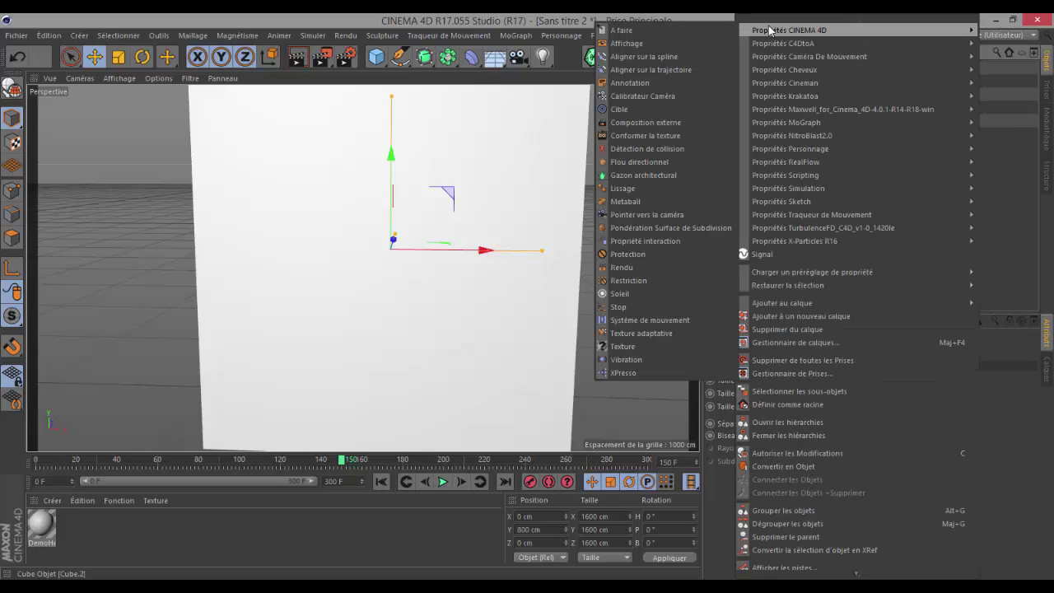
left_click(632, 43)
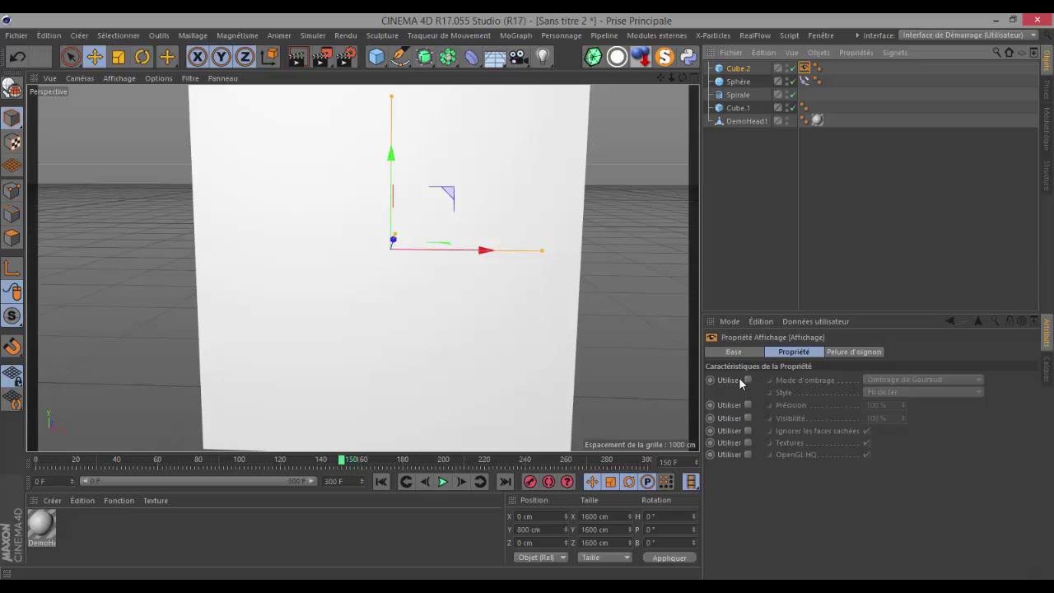
left_click(747, 379)
left_click(922, 379)
left_click(886, 483)
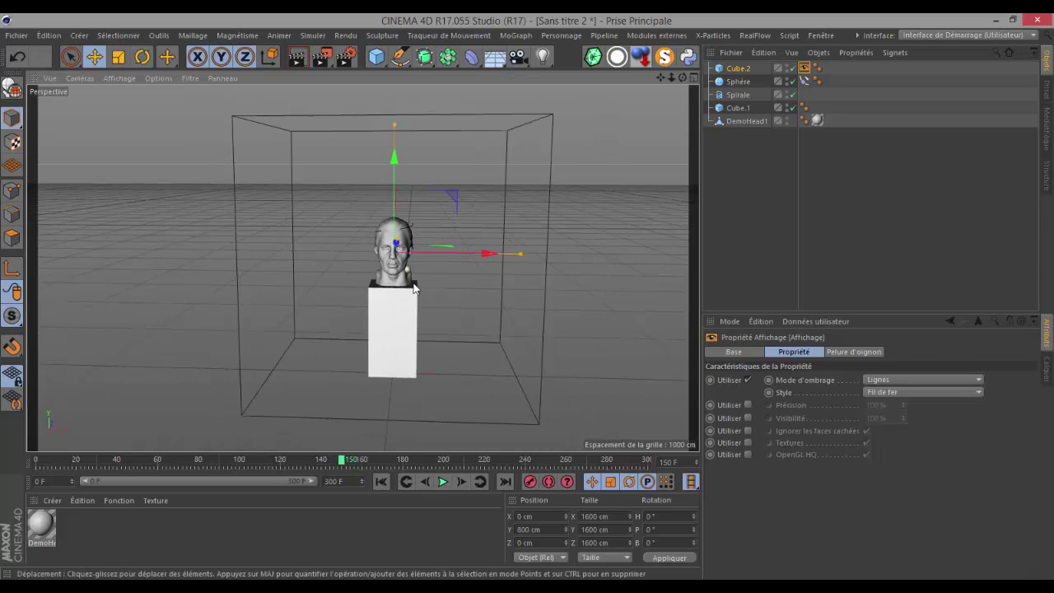
left_click_drag(684, 78, 528, 297)
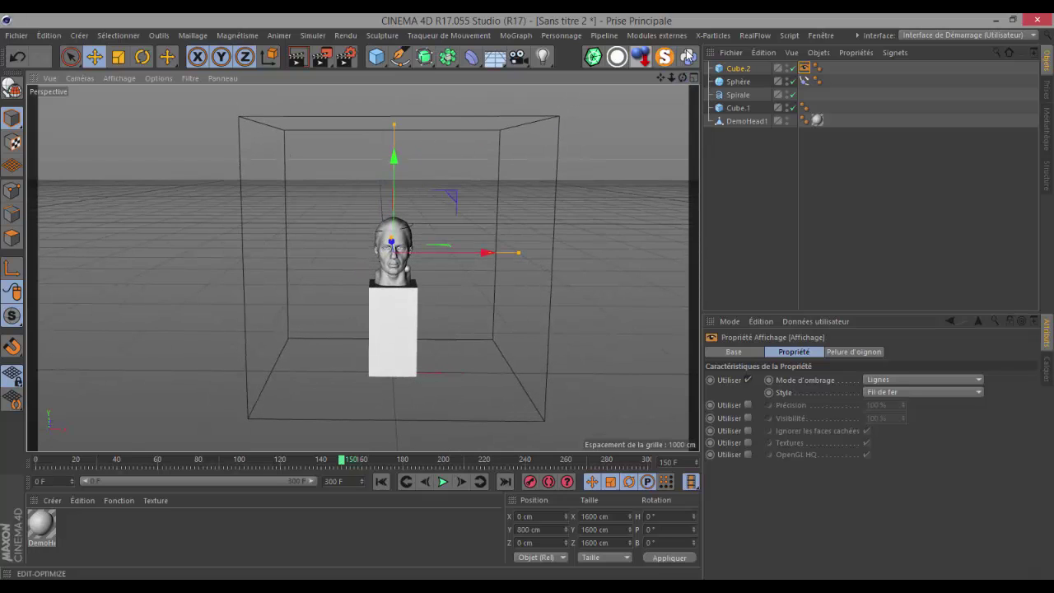
left_click(708, 37)
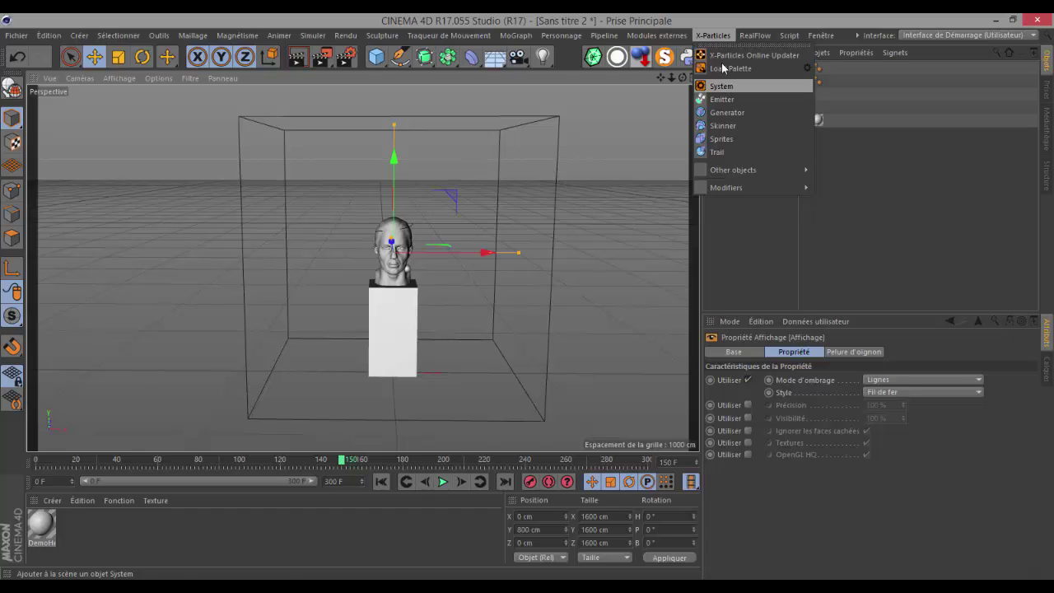
left_click(706, 19)
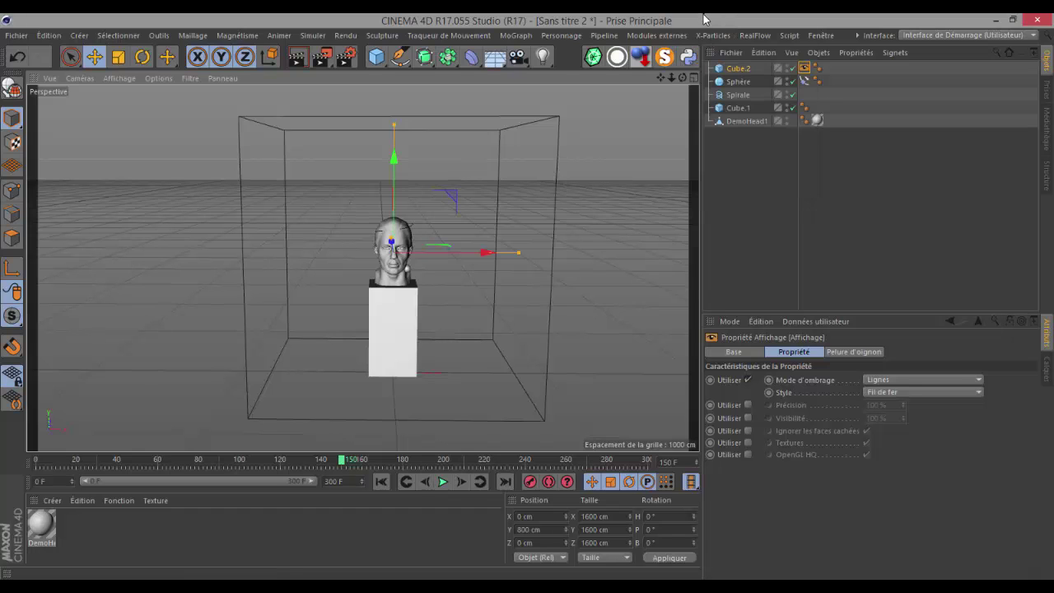
Step: Rename the large wireframe cube to Container and the sphere to Boule
double_click(738, 69)
type("C")
type("ontainer")
key("Return")
double_click(737, 81)
type("B")
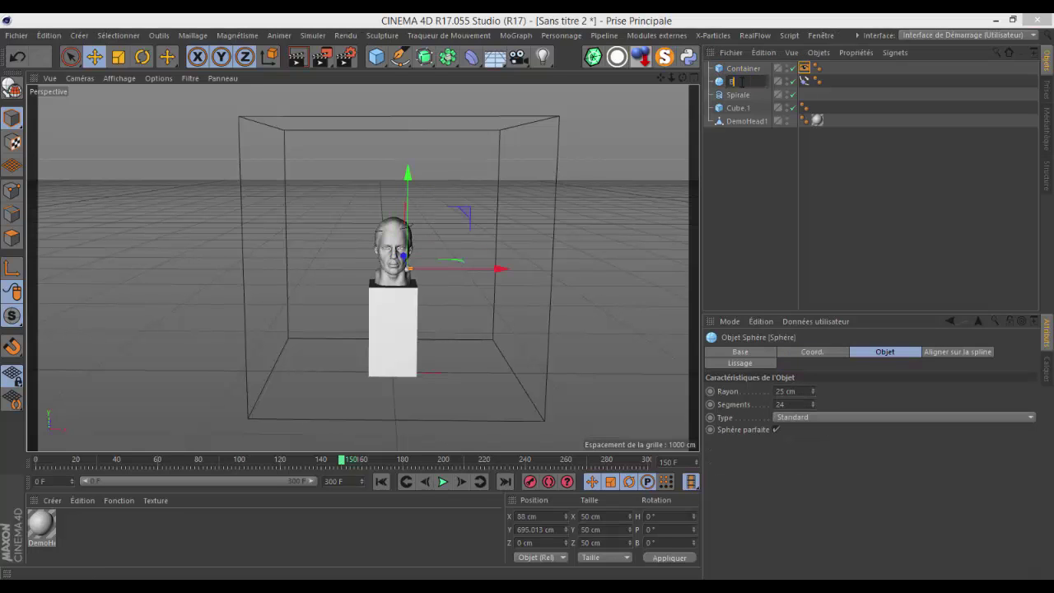
type("oule")
key("Return")
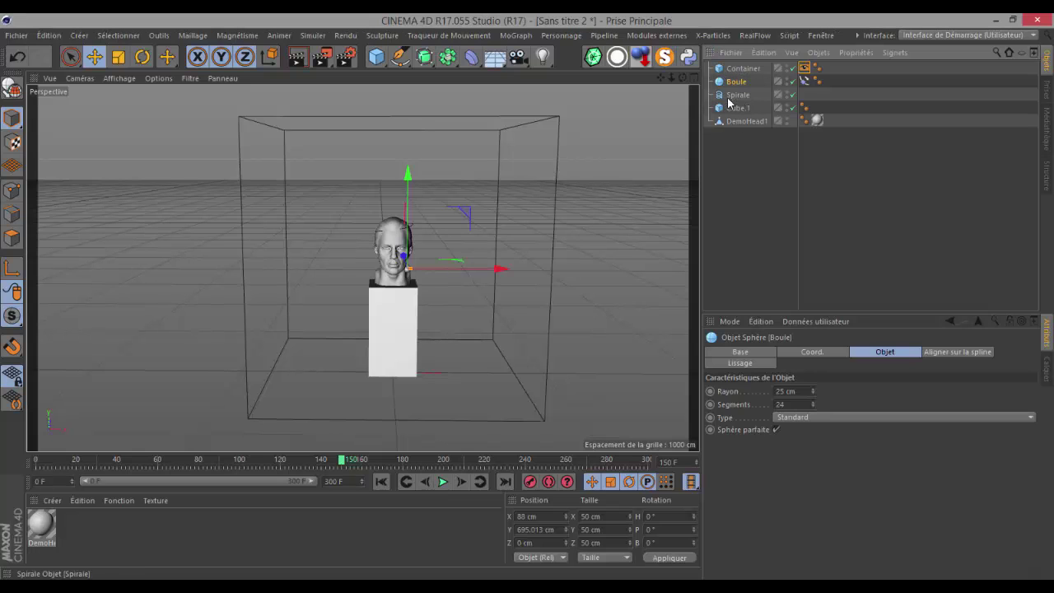
Step: Rename the pedestal cube to Socle
double_click(739, 107)
type("S")
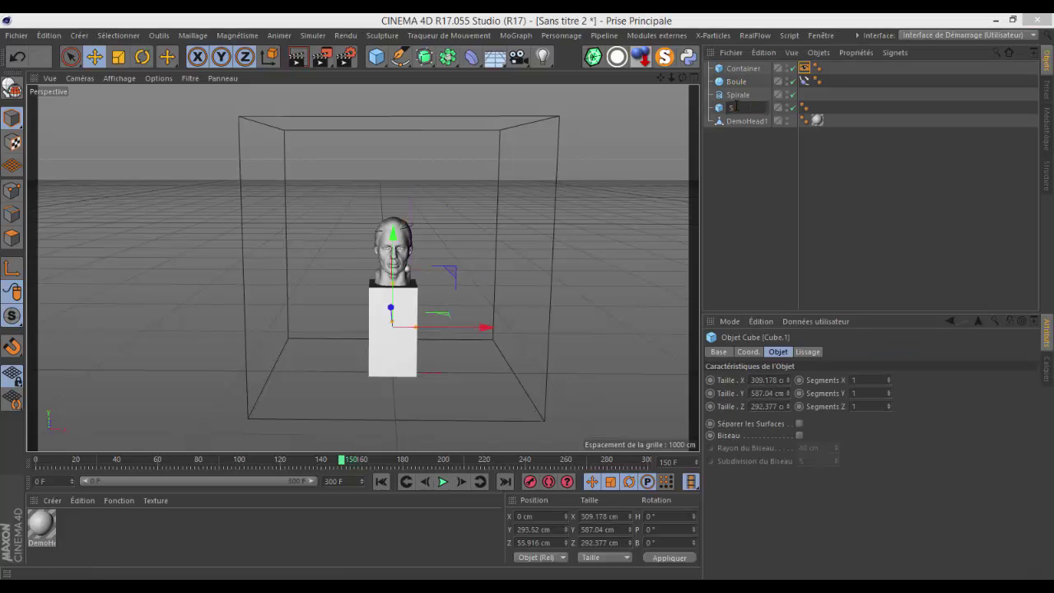
type("ocle")
key("Return")
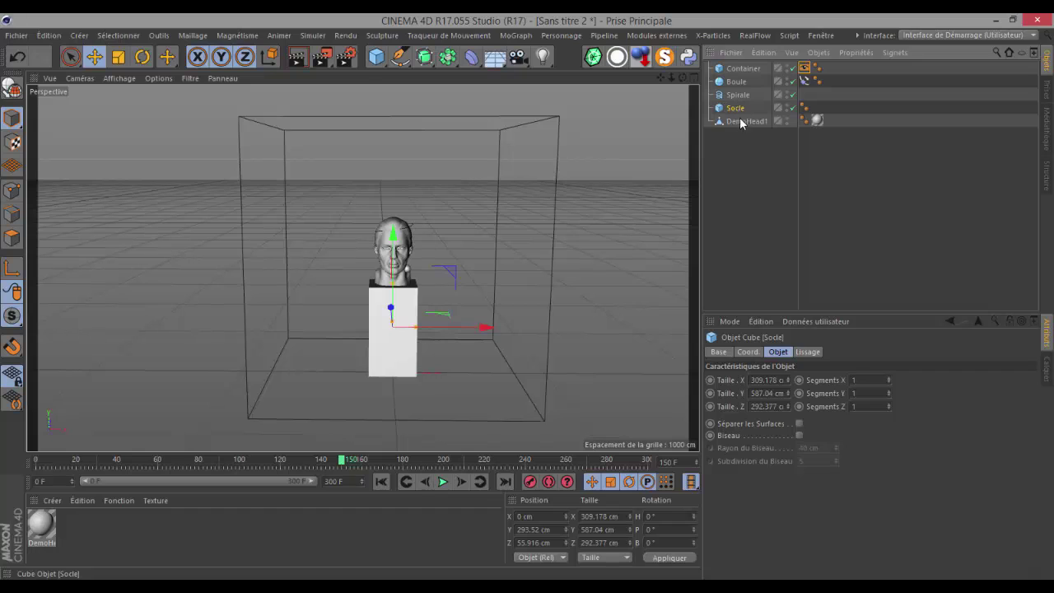
Step: Rename the head object to Buste
double_click(741, 121)
type("Buste")
key("Return")
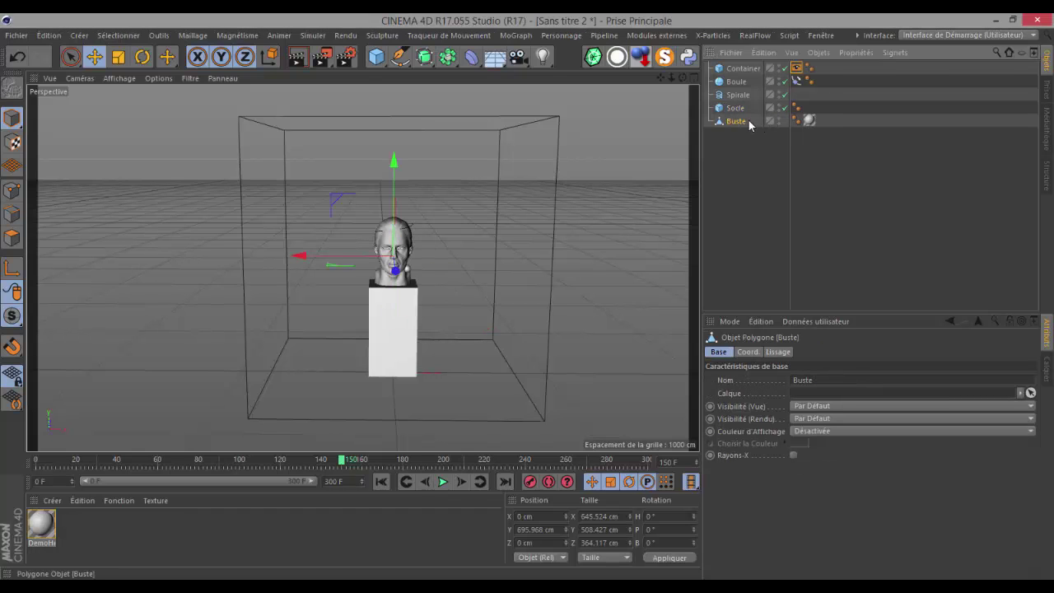
Step: Create an X-Particles System and add an Emitter to it
left_click(709, 35)
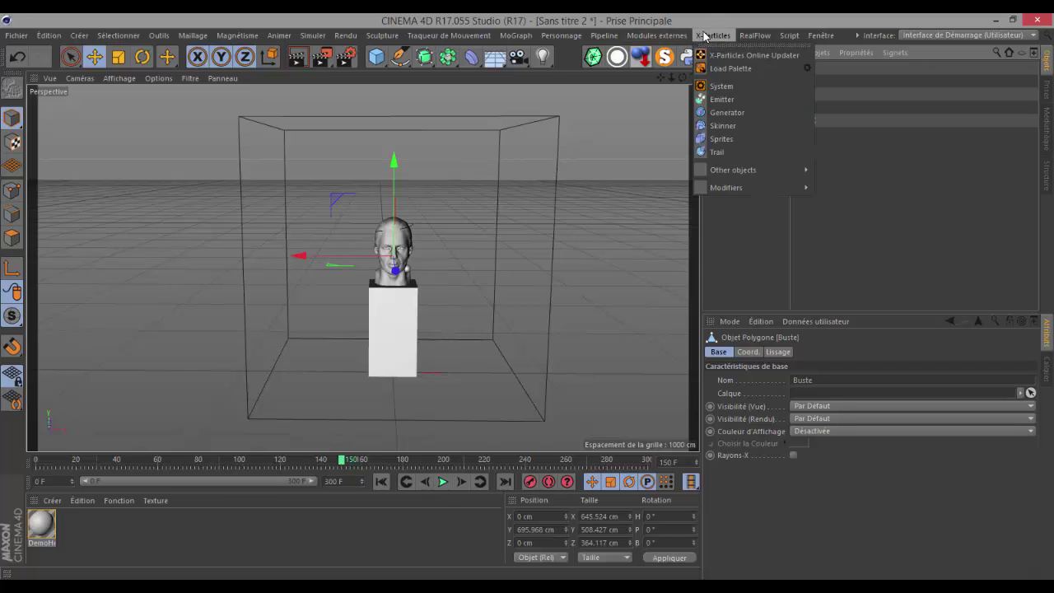
left_click(721, 87)
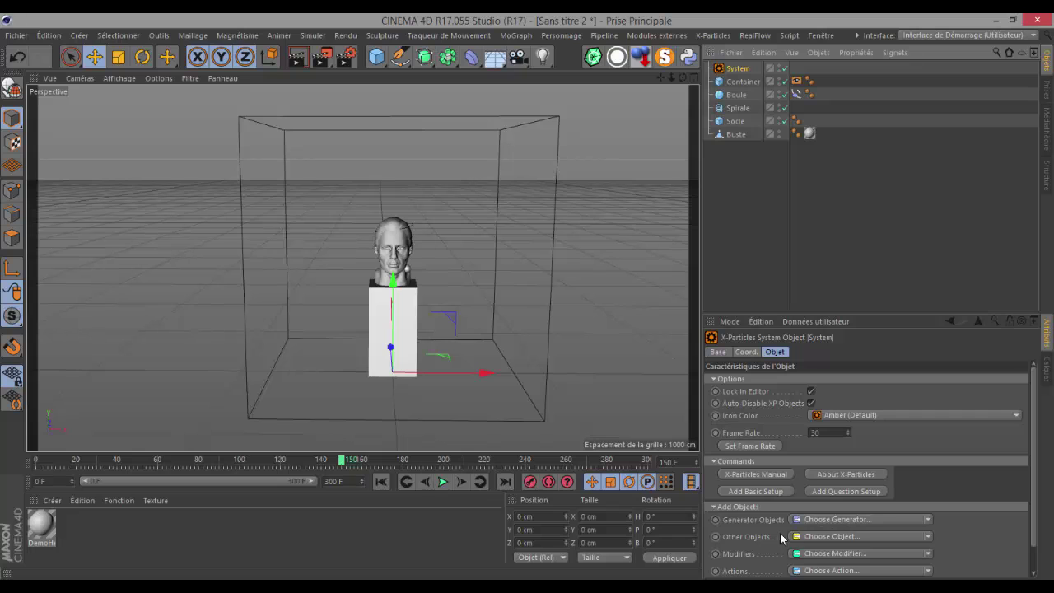
left_click(931, 518)
left_click(871, 459)
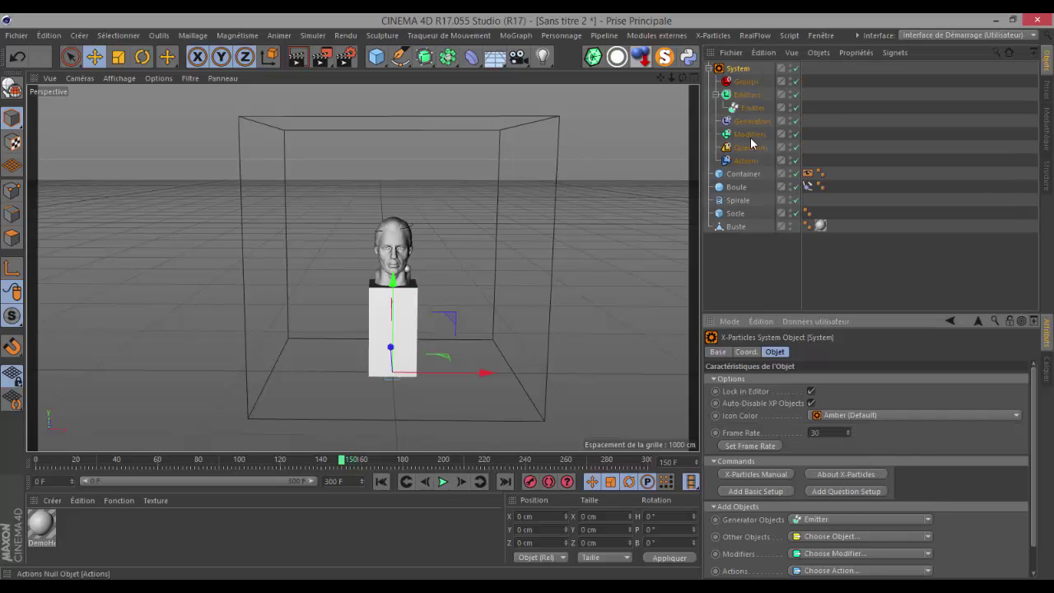
Step: Set the emitter's shape to Object and assign Buste as its source object
left_click(752, 107)
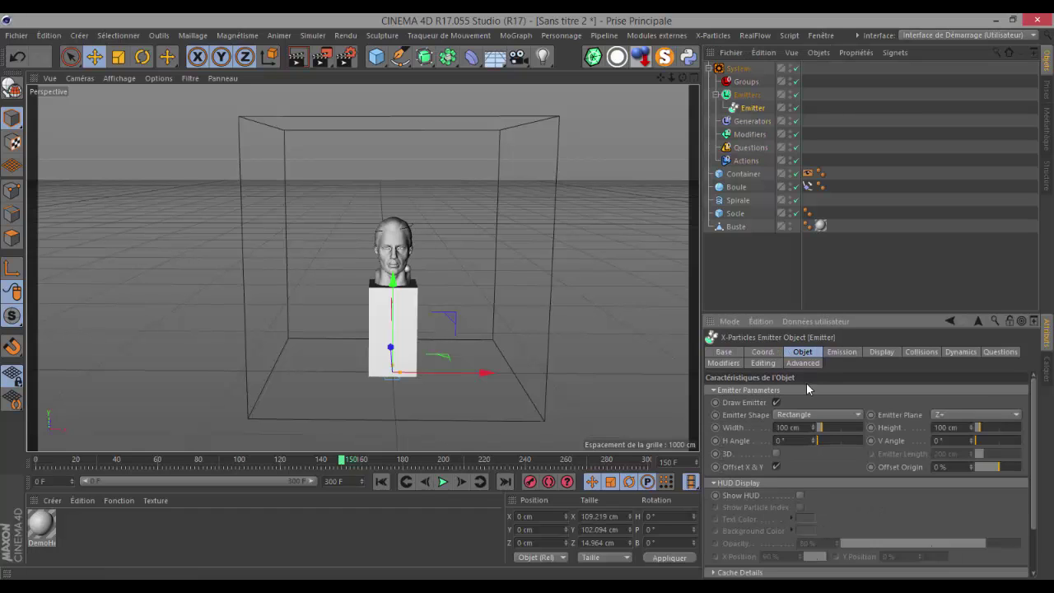
left_click(793, 418)
left_click(788, 463)
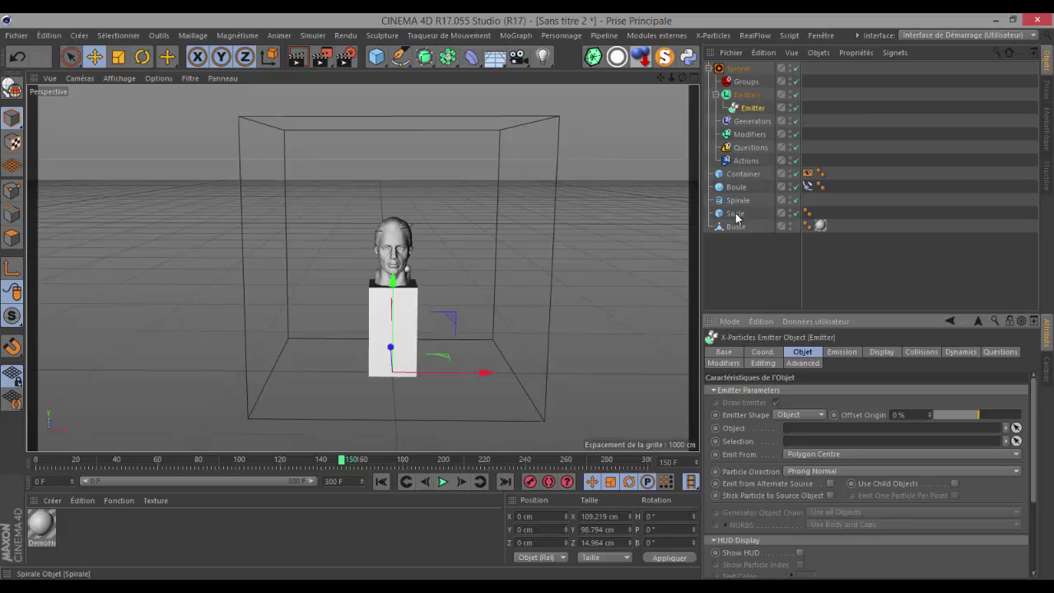
left_click_drag(736, 227, 816, 435)
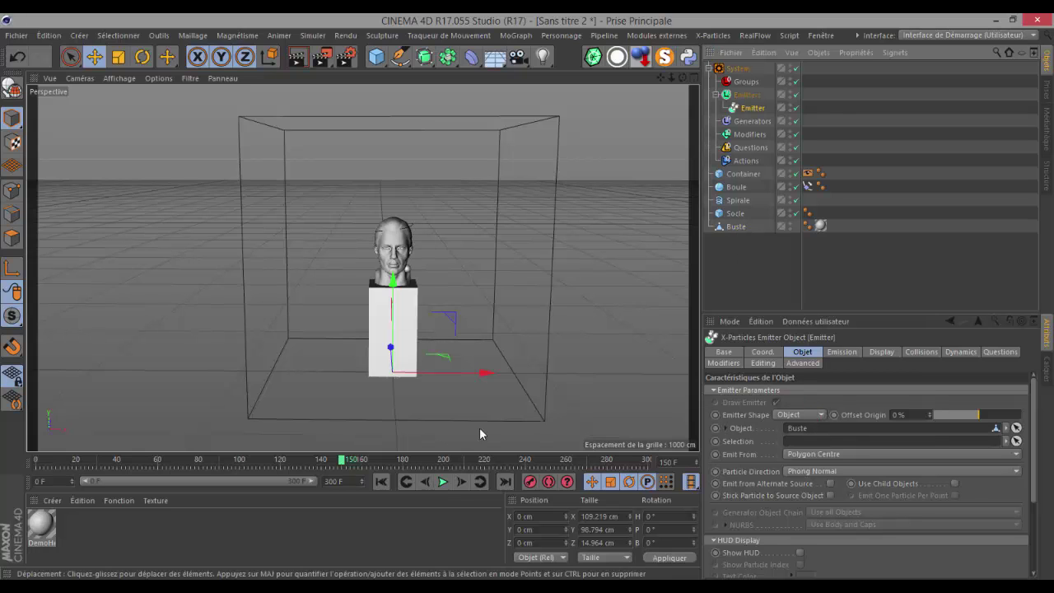
Step: Play the animation briefly to preview the emission, and hide the Buste object
left_click(442, 482)
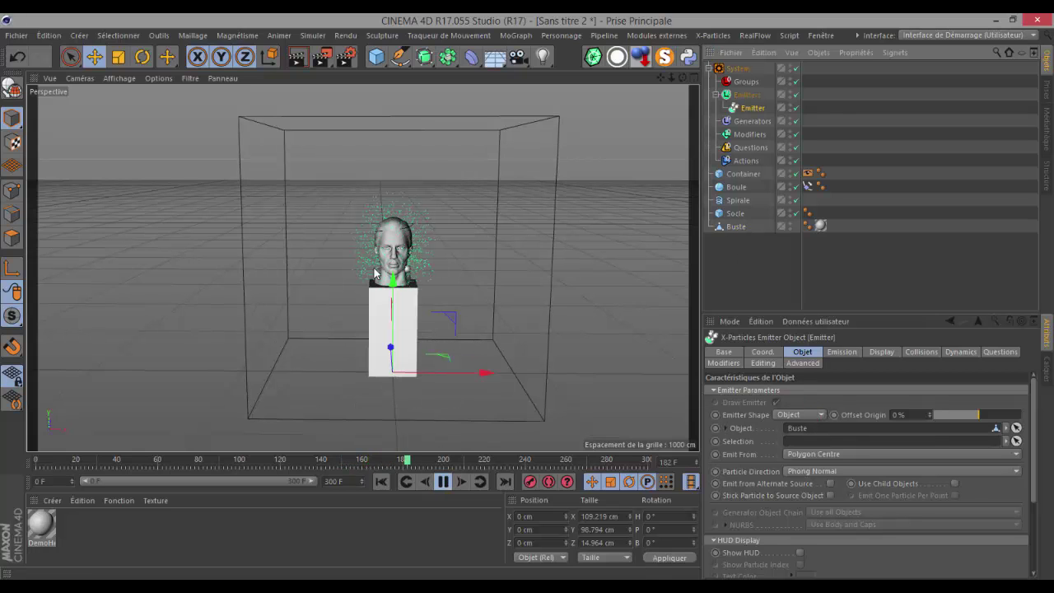
left_click(442, 482)
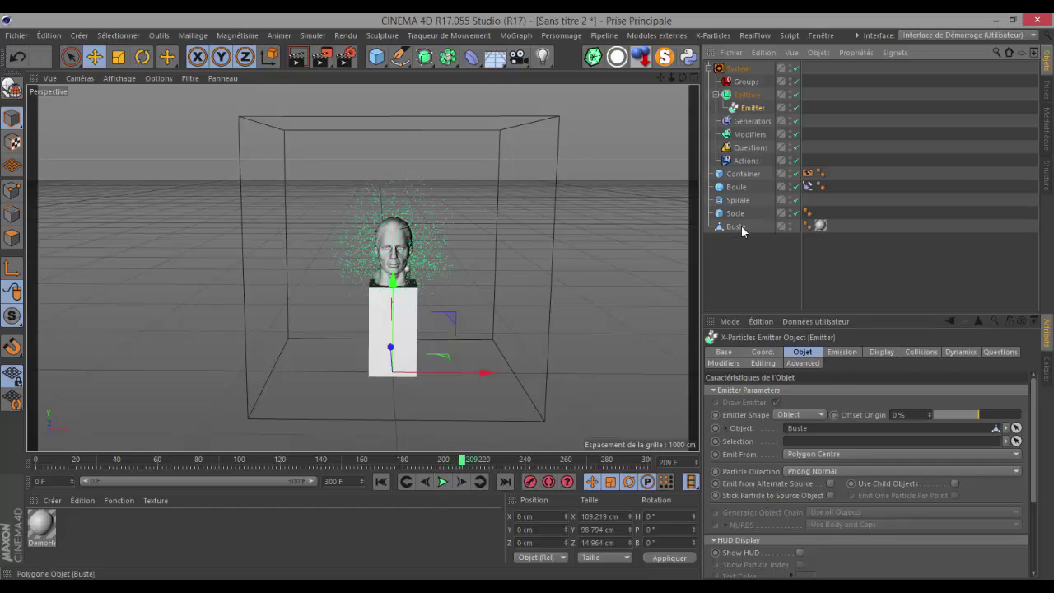
left_click(790, 224)
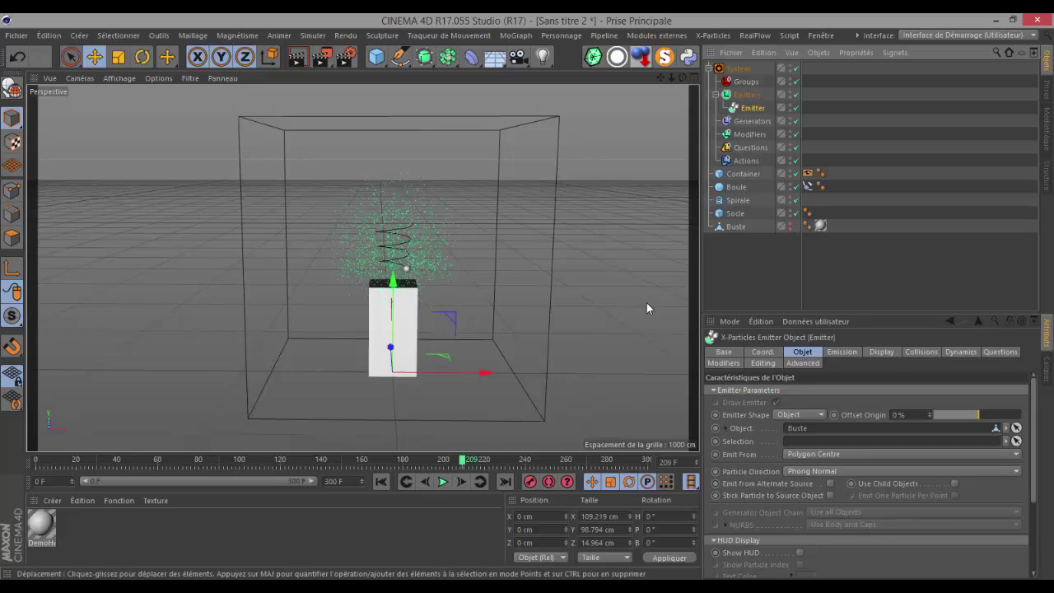
Step: Set the emitter's speed to 0 cm, disable Emit all Frames and set End Emit to frame 1
left_click(842, 352)
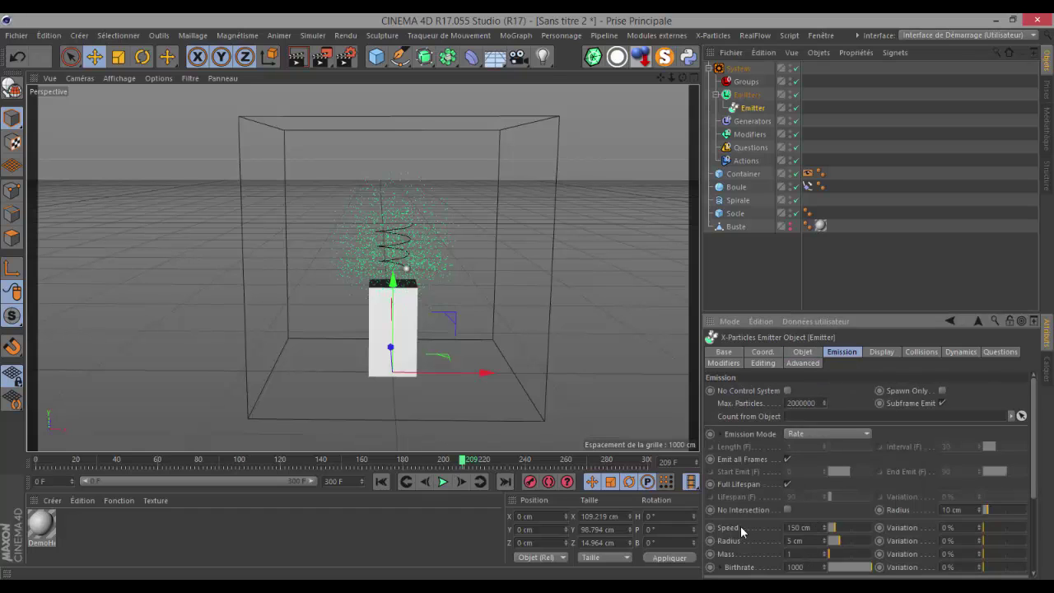
left_click_drag(833, 531, 805, 527)
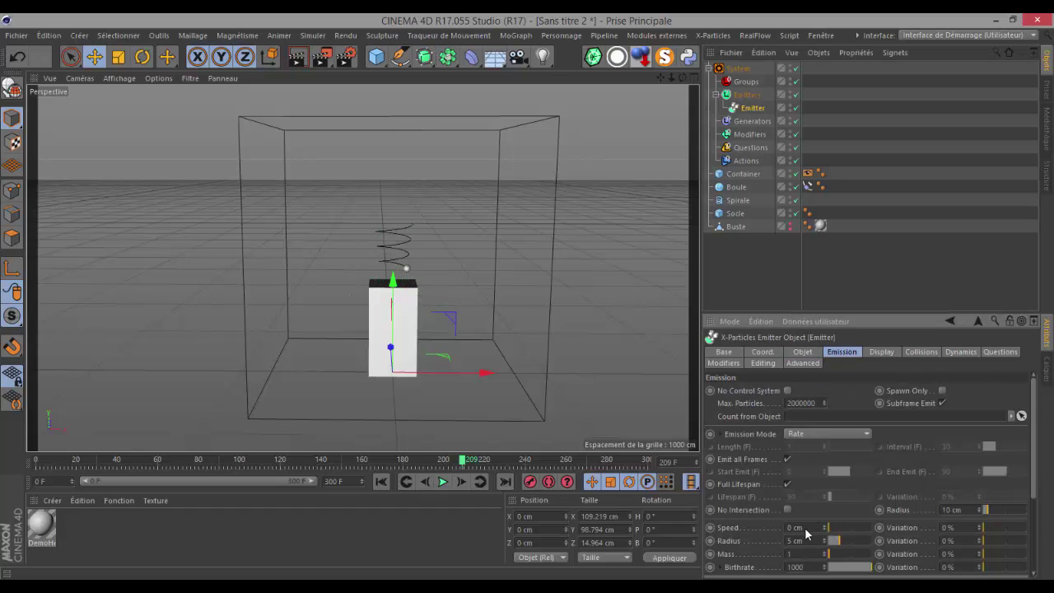
left_click(788, 459)
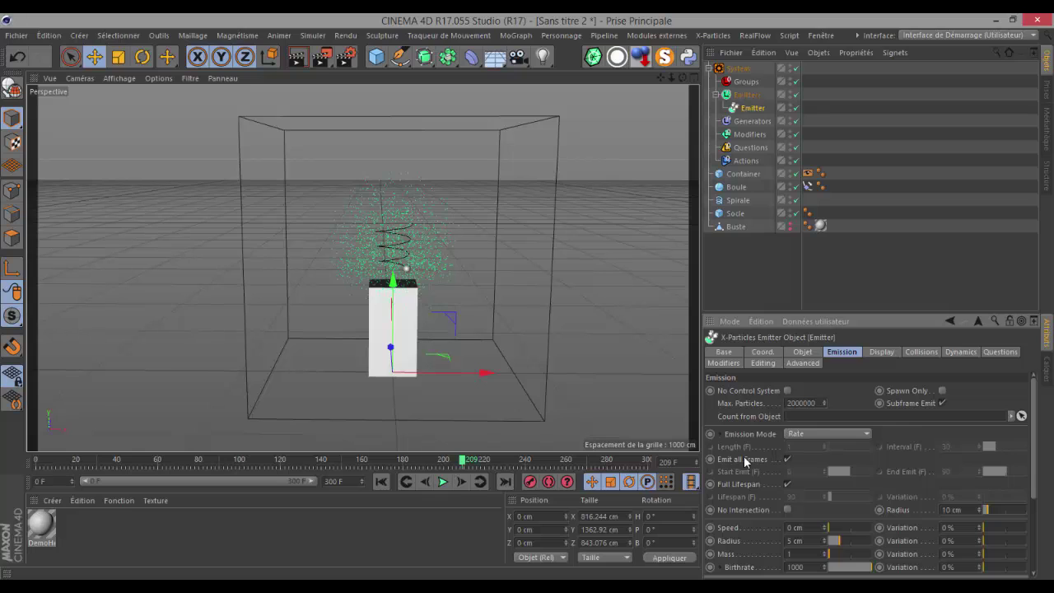
double_click(954, 472)
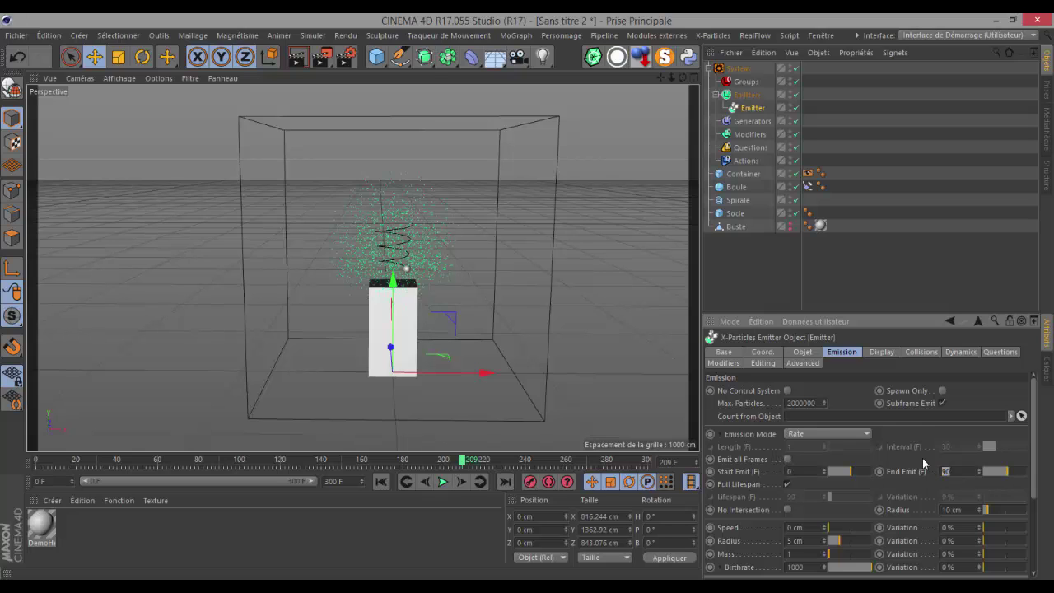
type("1")
key("Return")
Step: Set the emitter's birthrate to 1000000 and its maximum particles to 20000000, and preview the emission from the first frame
left_click_drag(801, 567, 822, 568)
left_click(811, 403)
double_click(790, 402)
left_click(381, 482)
left_click(442, 482)
left_click(443, 483)
scroll(412, 330, "up", 5)
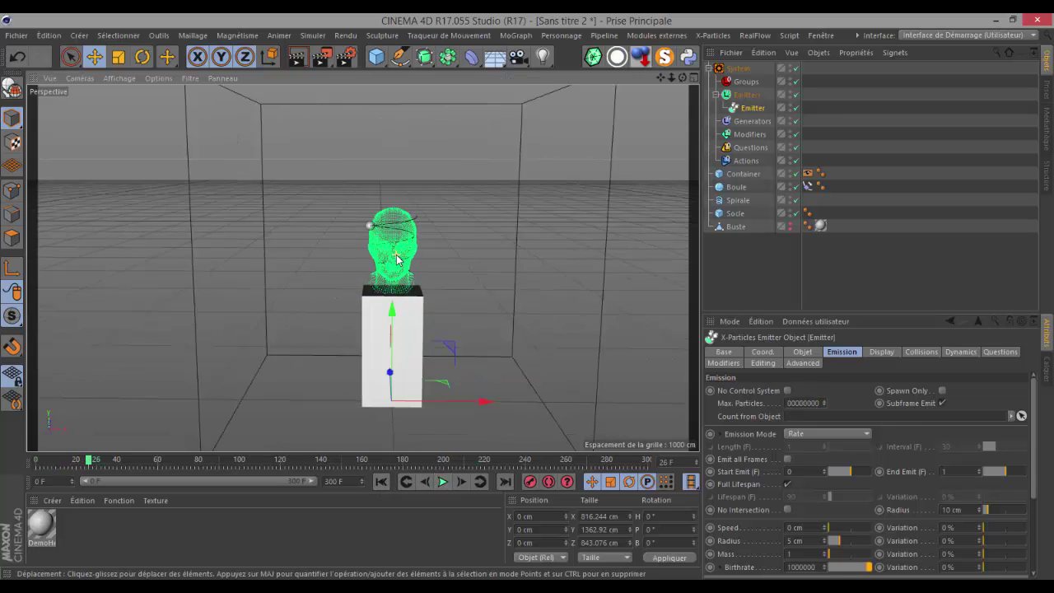
scroll(394, 254, "up", 3)
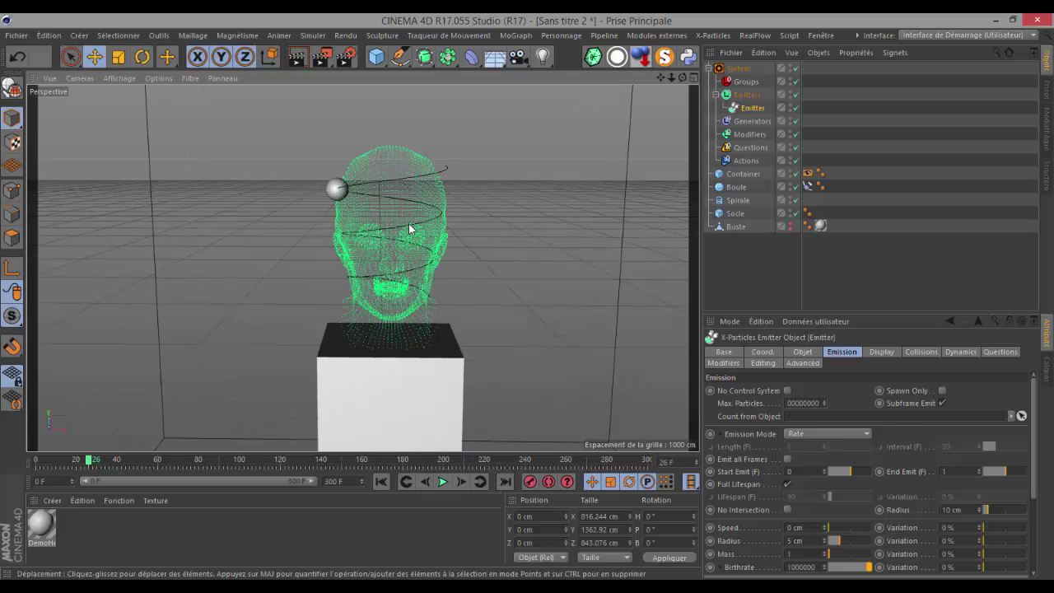
Step: Make the emitter emit from Object Volume, preview the filling of the head and set Max. Retries to 250
left_click(802, 352)
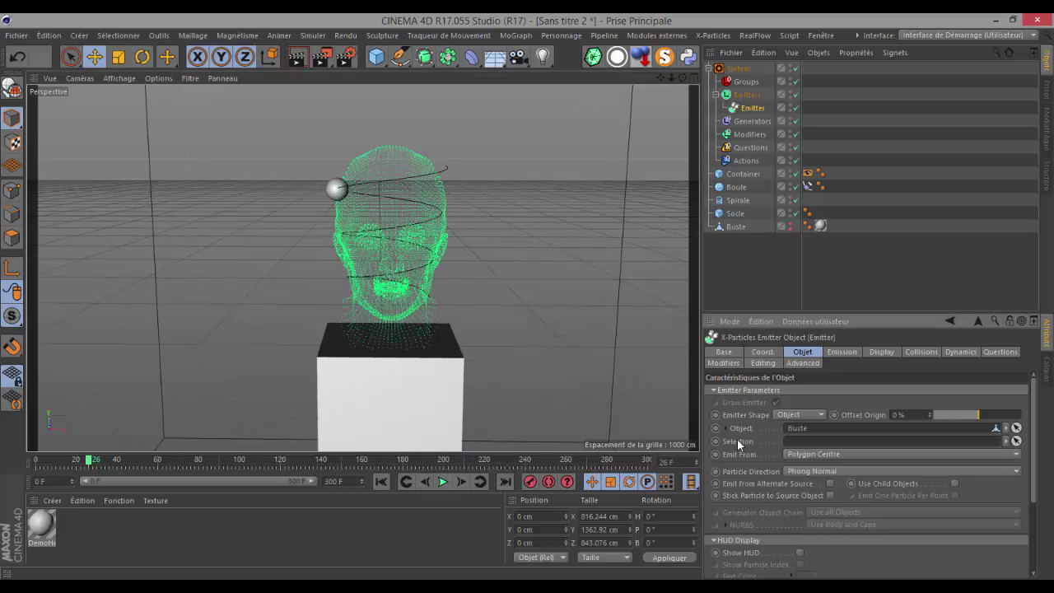
left_click(802, 453)
left_click(809, 531)
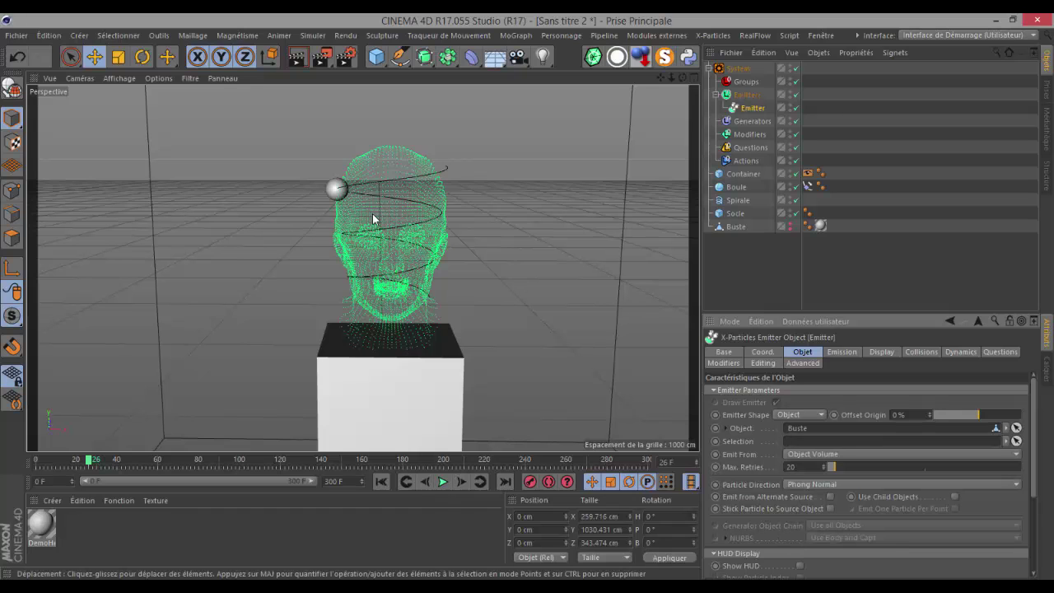
left_click(380, 480)
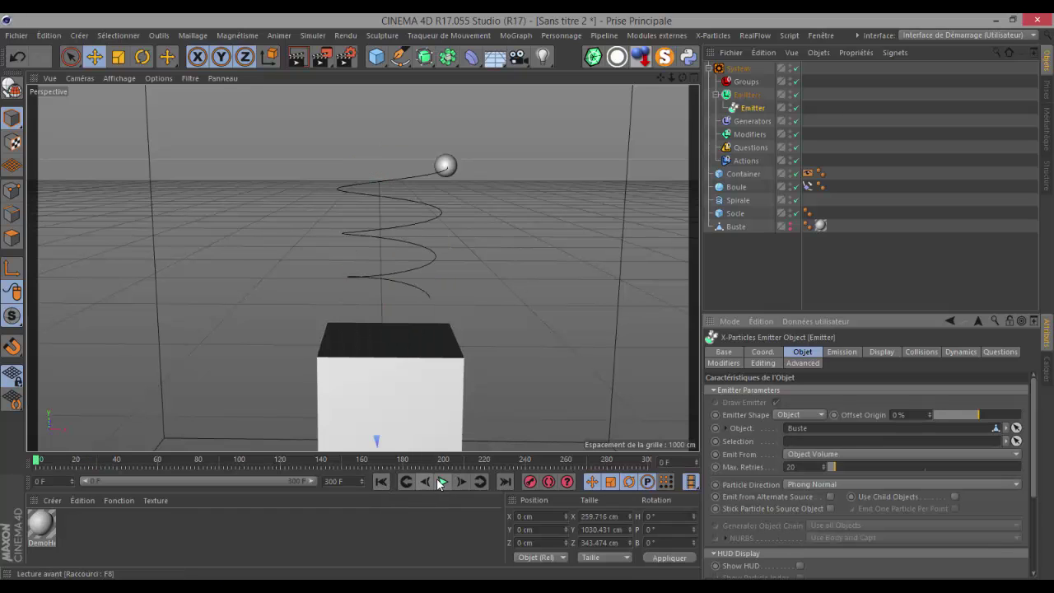
left_click(441, 482)
left_click(441, 481)
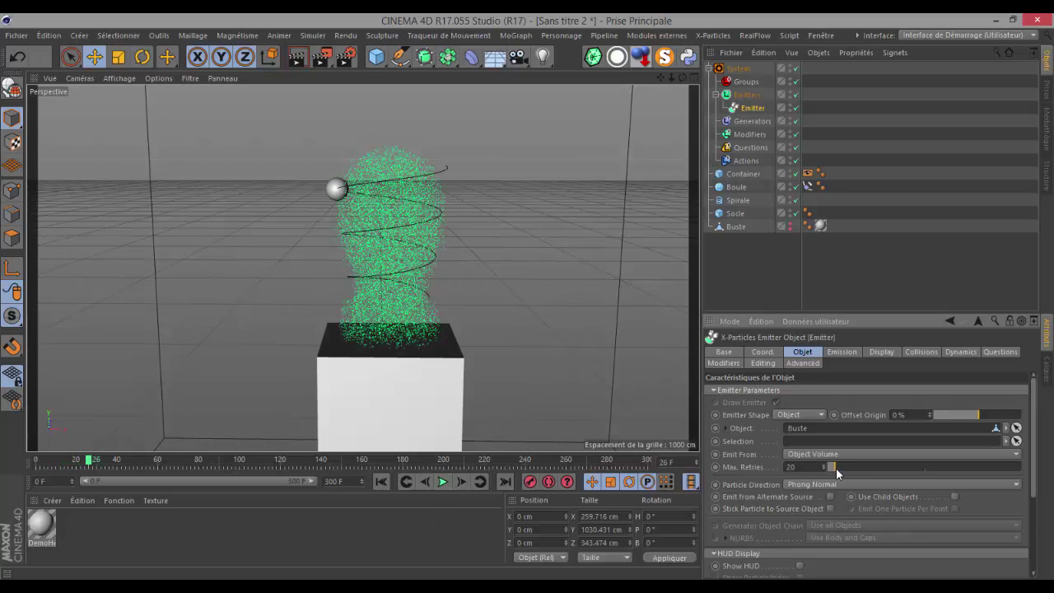
left_click_drag(837, 467, 926, 469)
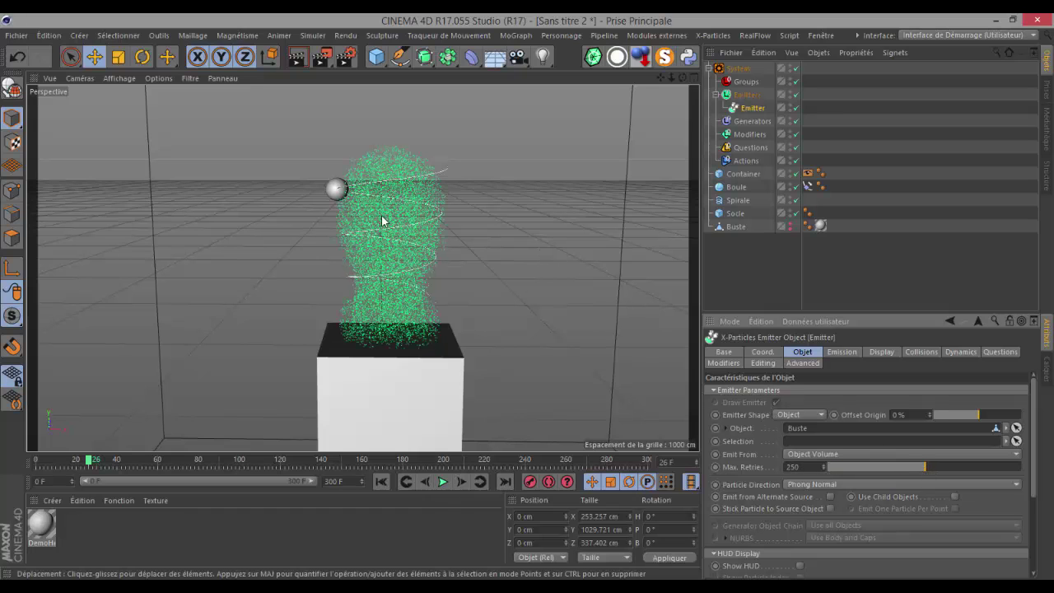
Step: Raise the emitter's birthrate to 10000000, replay from the first frame and inspect the particle-filled head from several angles
left_click(842, 352)
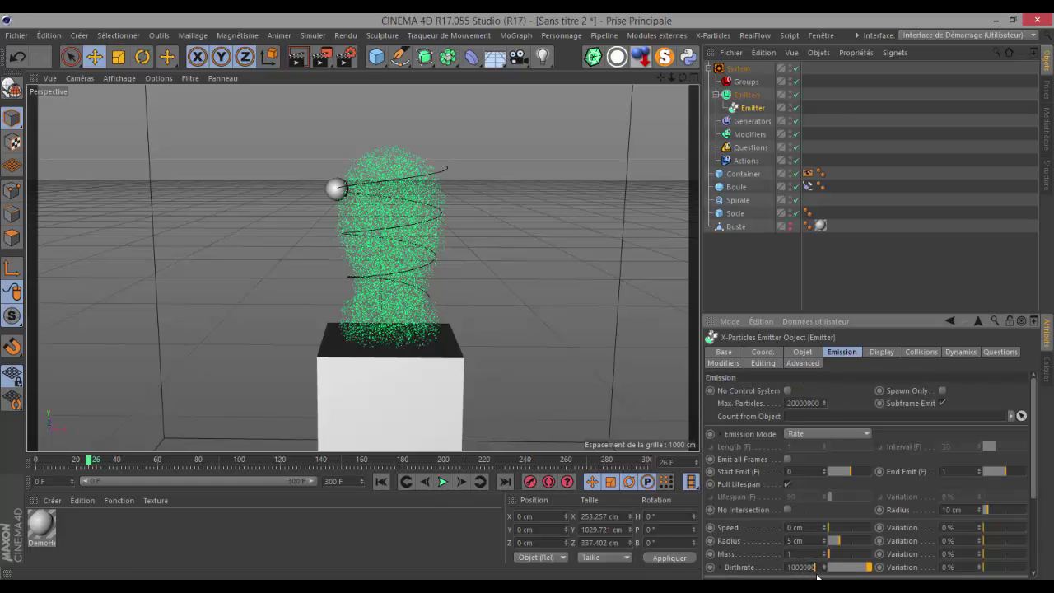
left_click(381, 482)
left_click(442, 482)
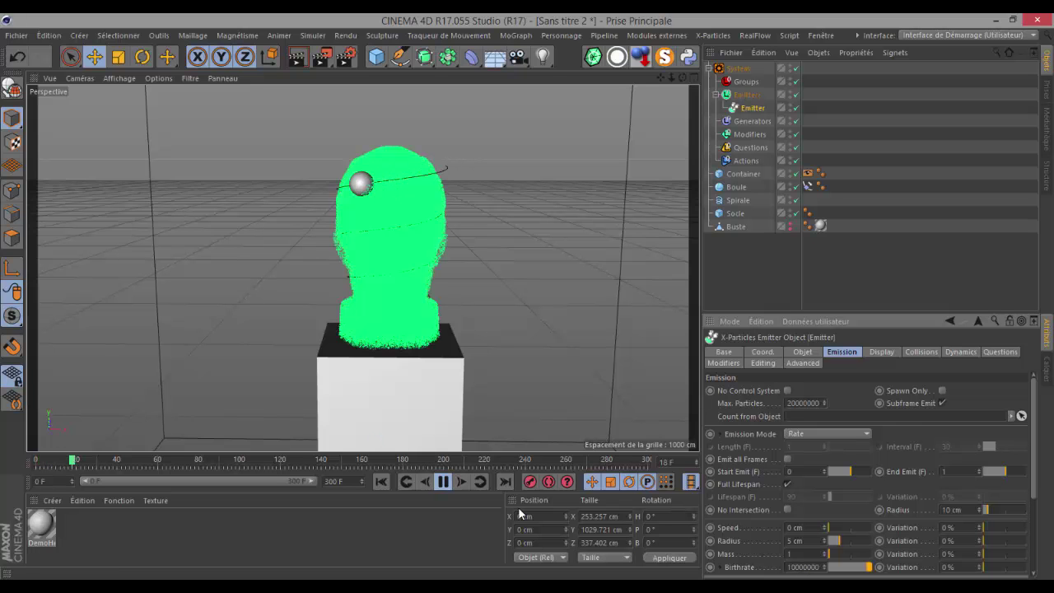
left_click(443, 482)
left_click_drag(683, 78, 528, 297)
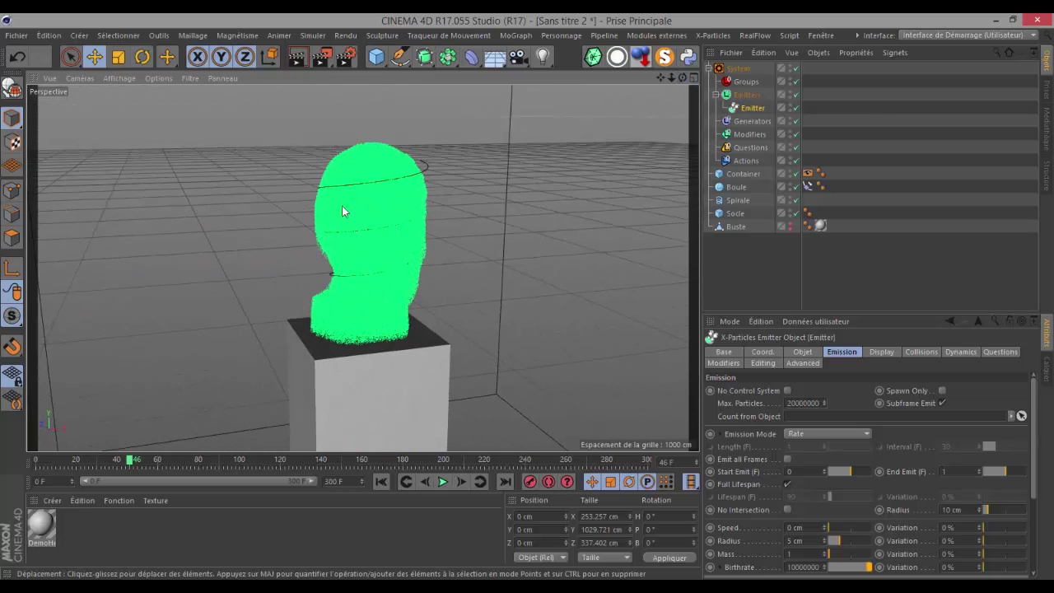
left_click_drag(682, 78, 525, 297)
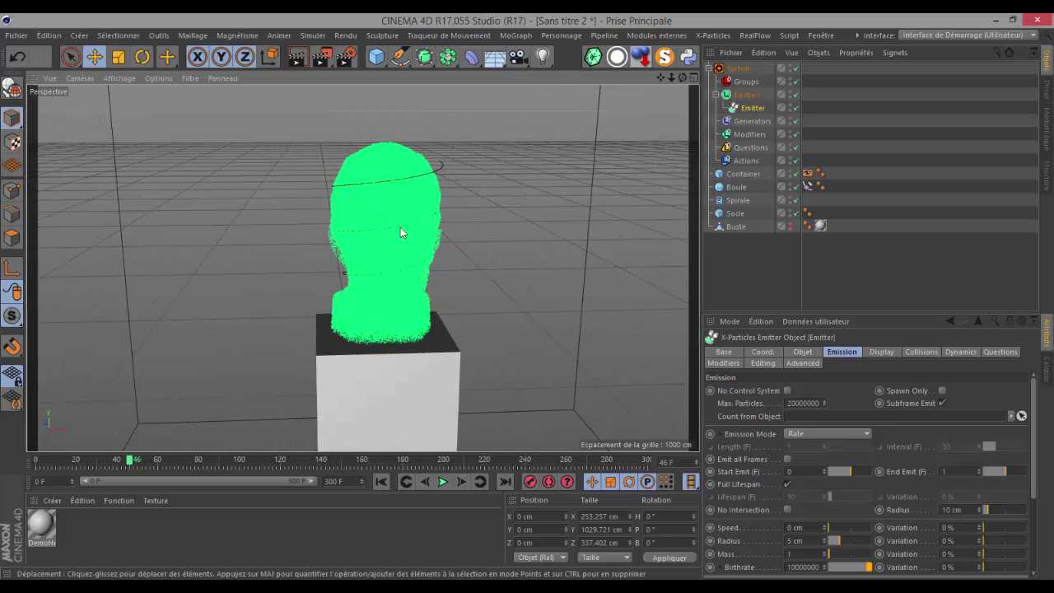
scroll(527, 216, "down", 2)
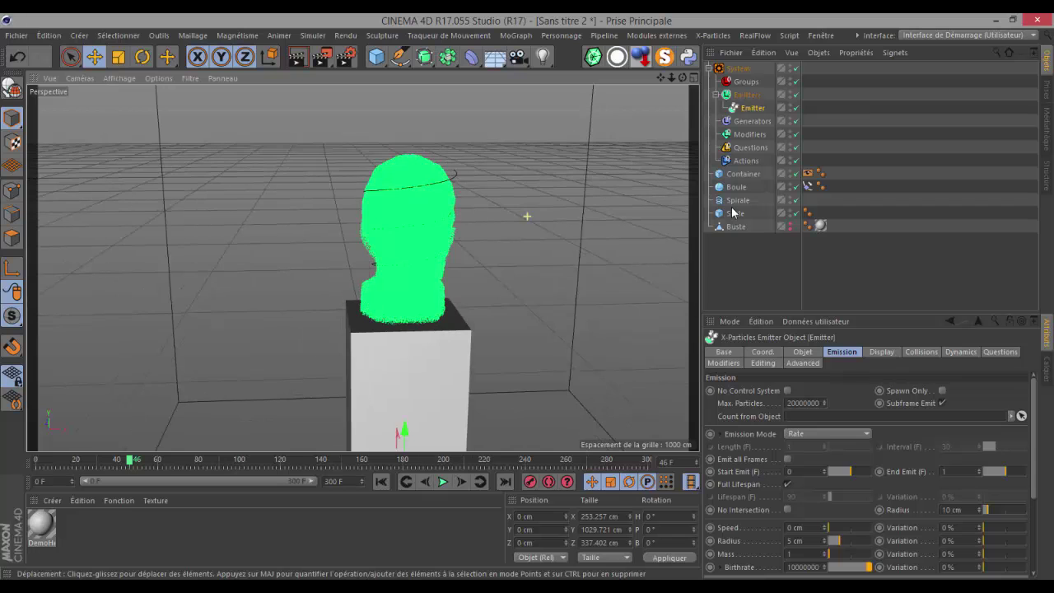
Step: Add an X-Particles Collider tag to Container and set its collision normals to Inside
left_click(741, 174)
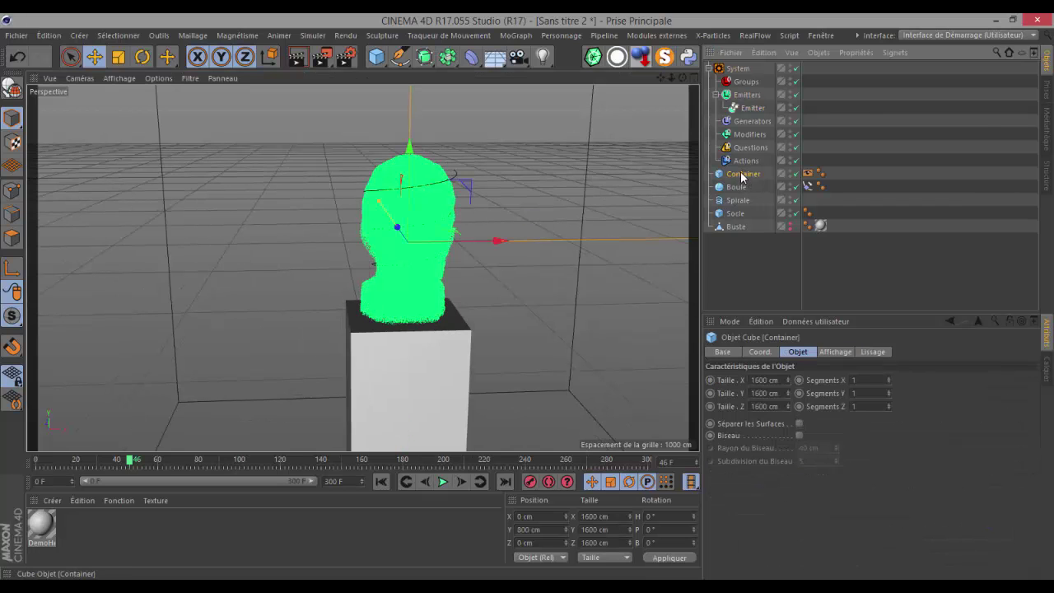
right_click(741, 174)
mouse_move(786, 239)
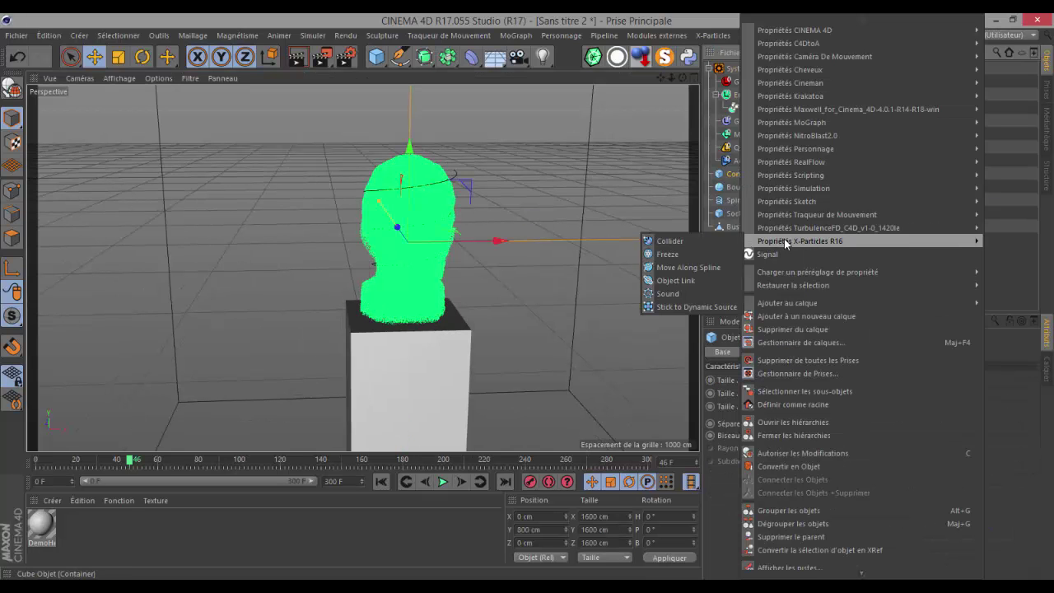
left_click(663, 242)
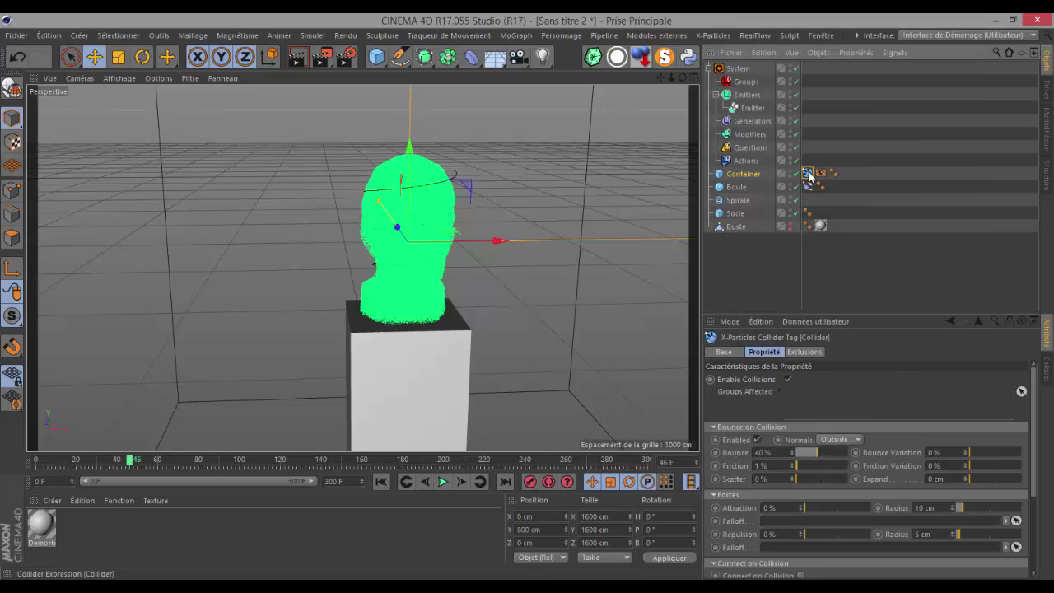
left_click(842, 439)
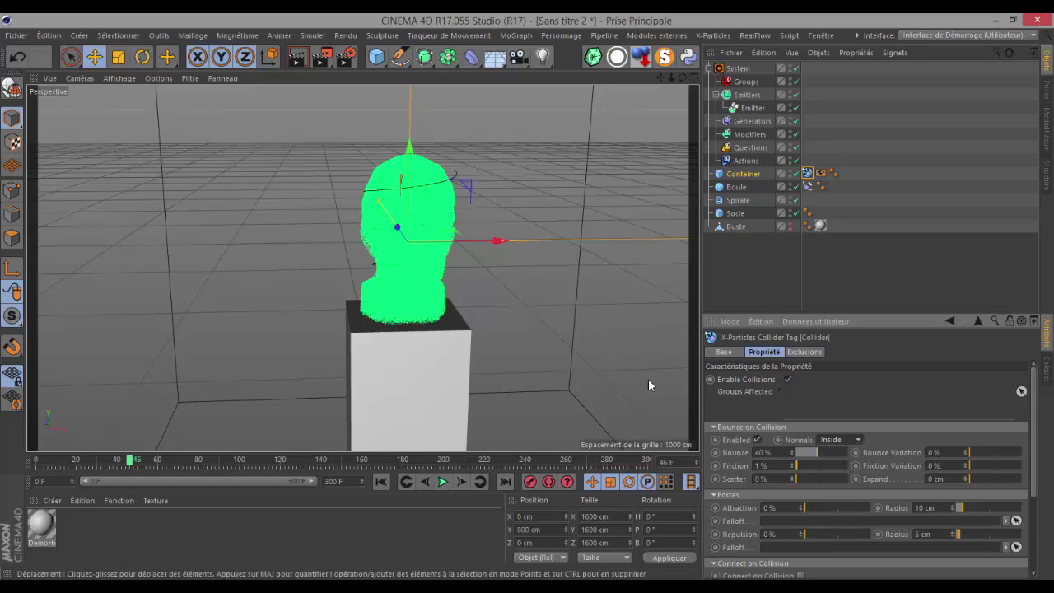
Step: Set the Container collider's bounce to 0% and friction to 40%
left_click_drag(815, 455, 744, 474)
type("40")
key("Return")
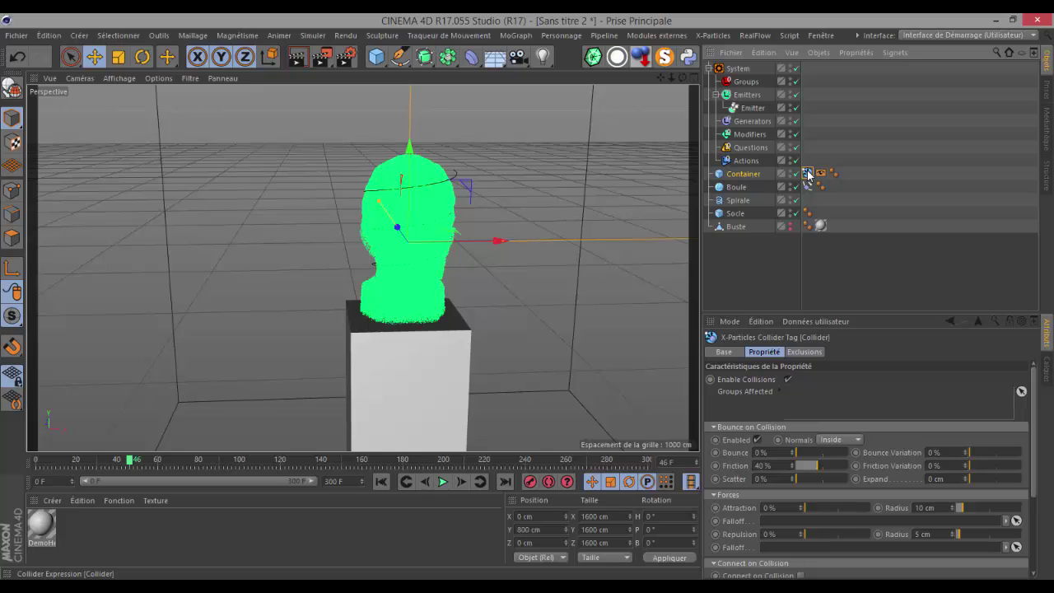
Step: Copy Container's Collider tag to Socle, set its normals to Outside, and copy that modified tag to Boule
left_click_drag(809, 173, 821, 214, "ctrl")
left_click(838, 440)
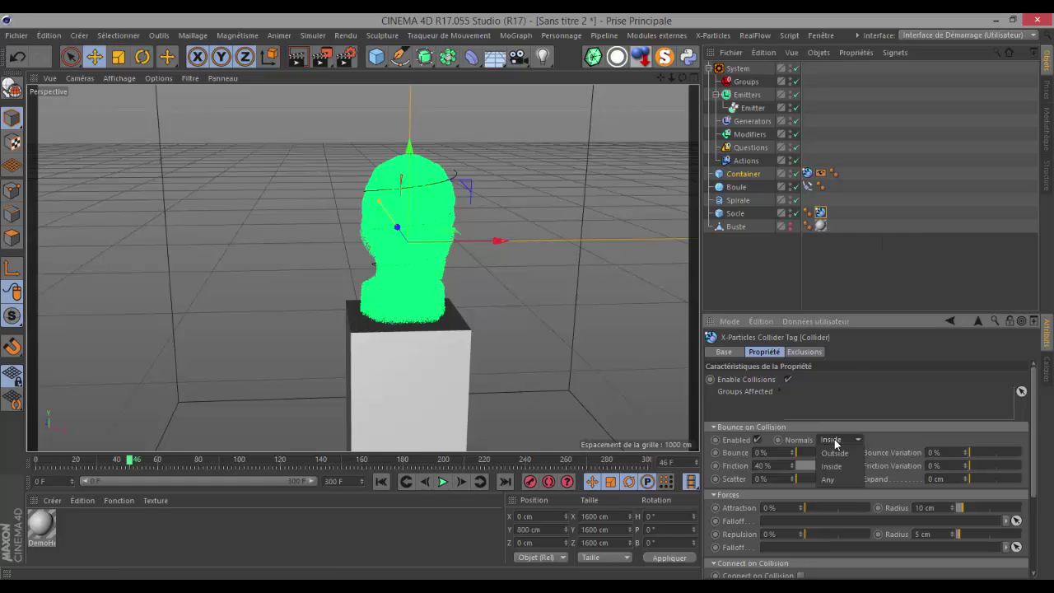
left_click(834, 453)
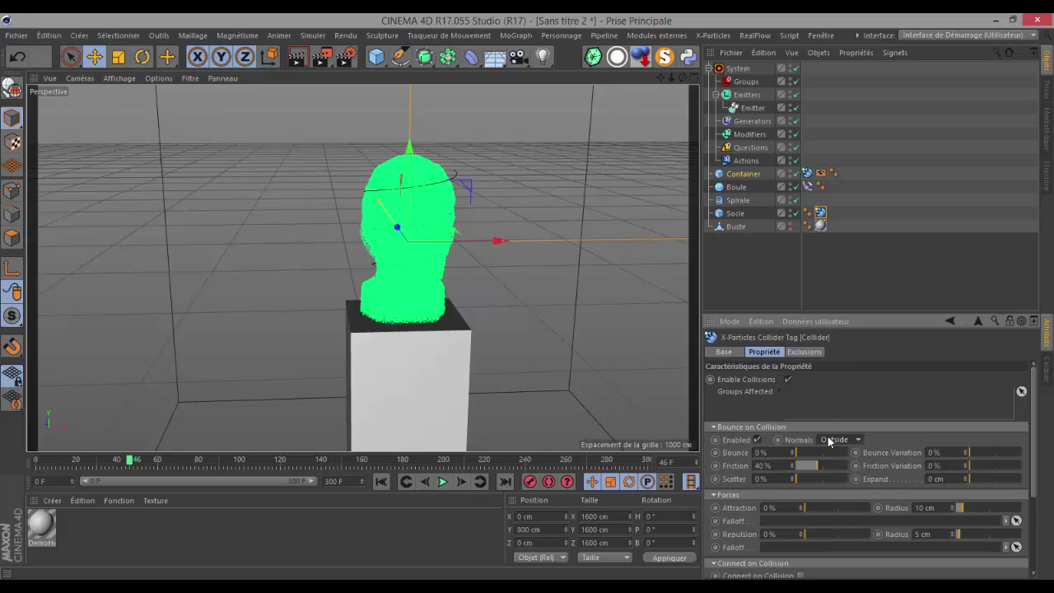
left_click(822, 214)
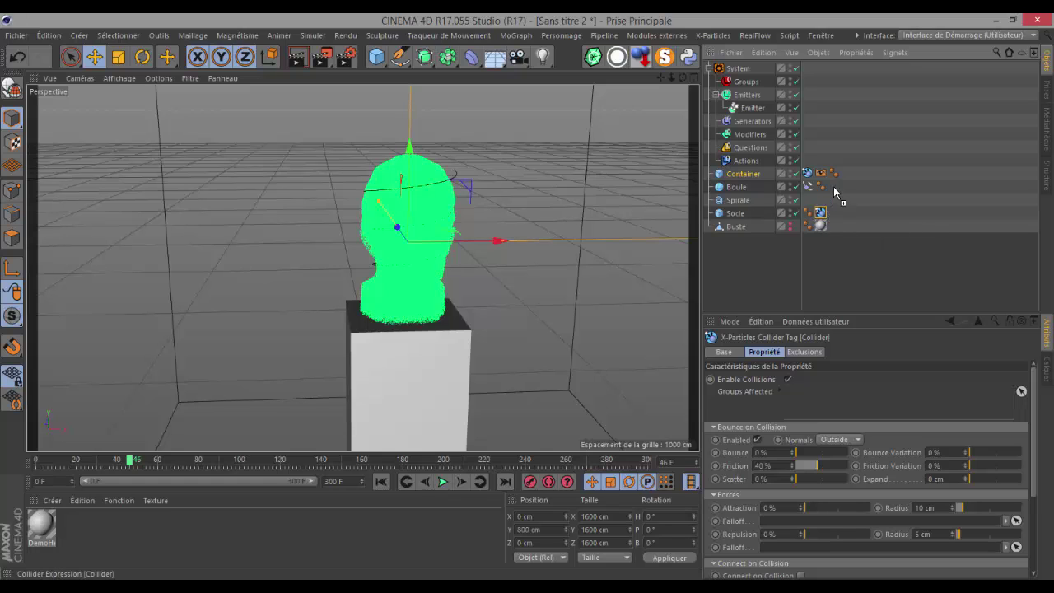
left_click_drag(832, 186, 831, 187, "ctrl")
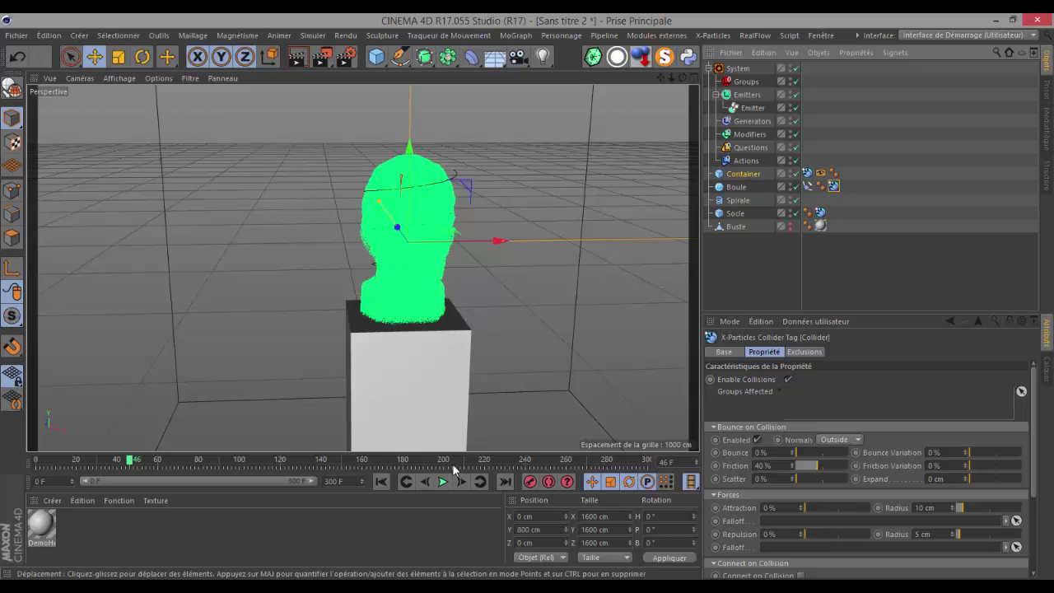
Step: Replay the simulation from the first frame and examine how the sphere scatters the bust's particles
left_click(382, 482)
left_click(443, 482)
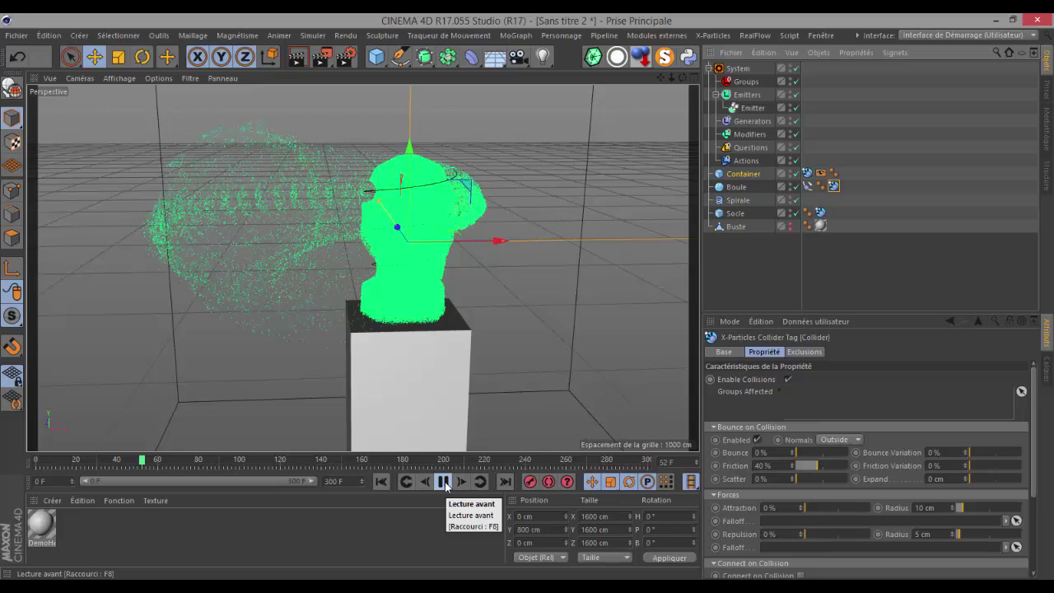
left_click(443, 481)
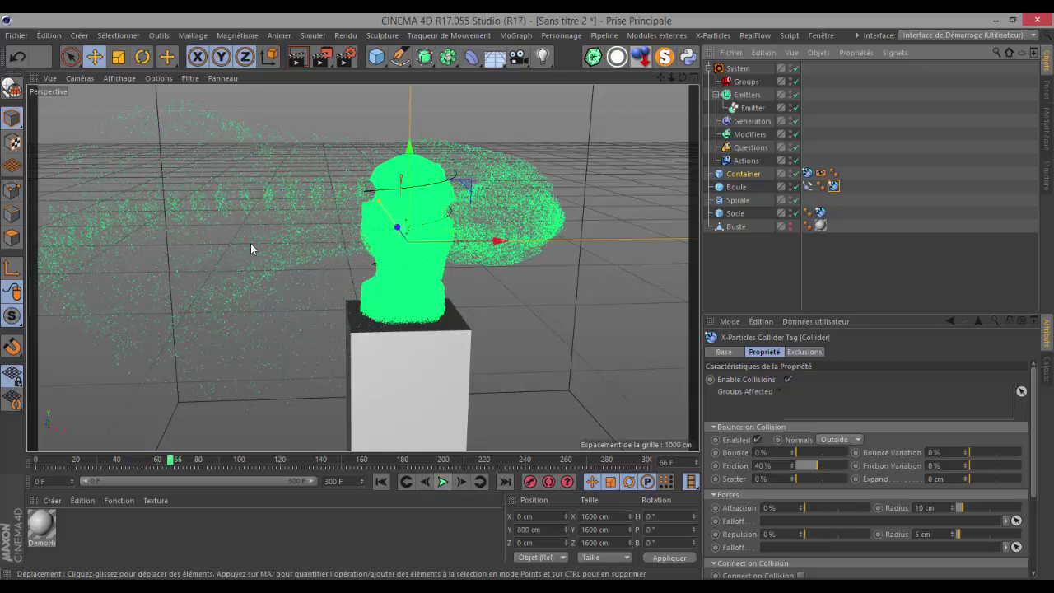
left_click_drag(250, 243, 345, 216, "alt")
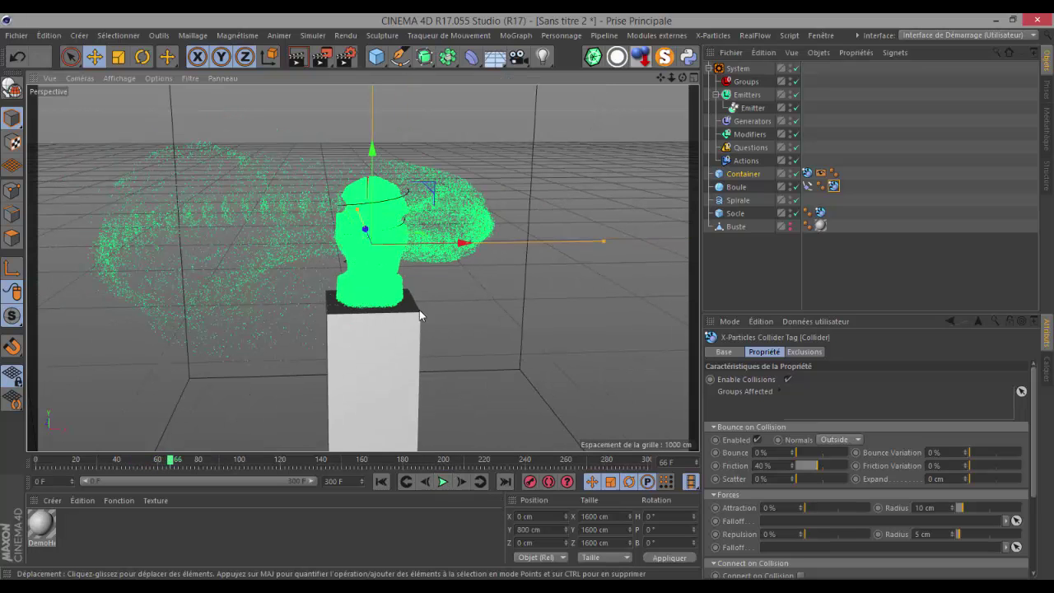
Step: Add a Gravity modifier to the X-Particles System and test the simulation from the start, rewinding to frame 0
left_click(739, 70)
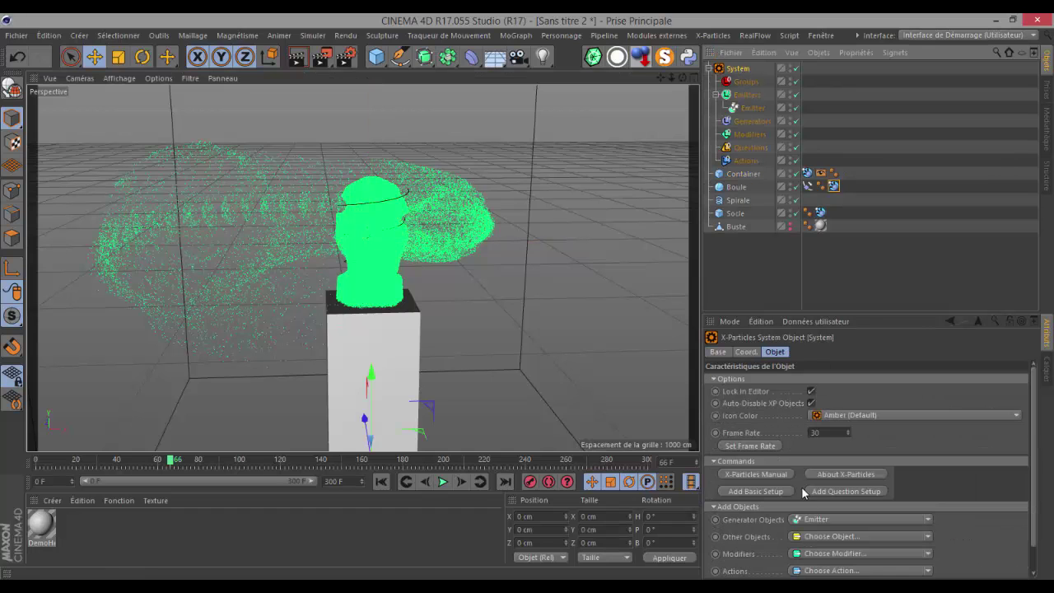
left_click(928, 553)
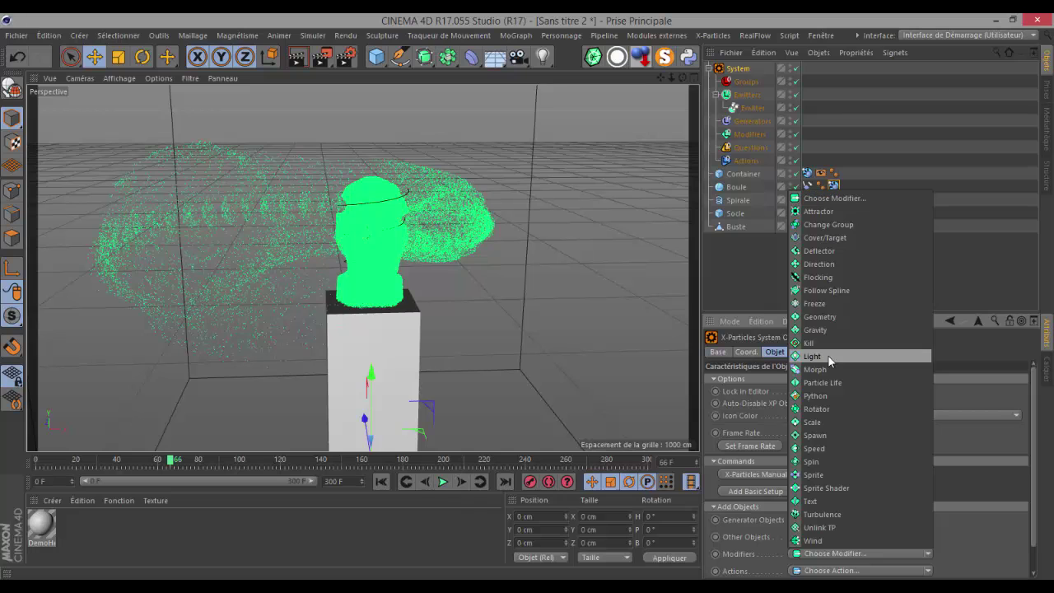
left_click(818, 328)
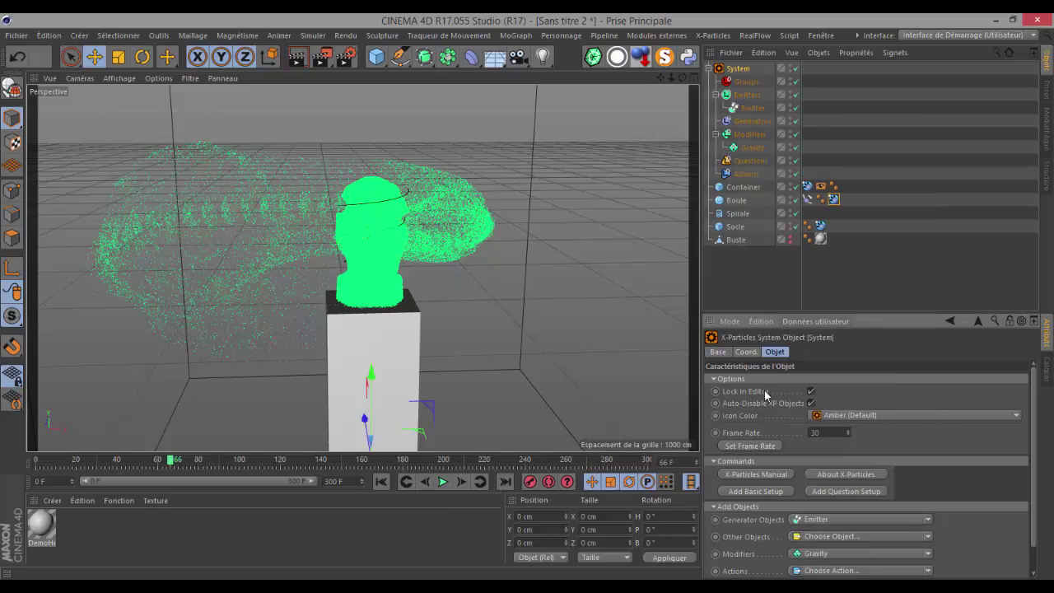
left_click(756, 146)
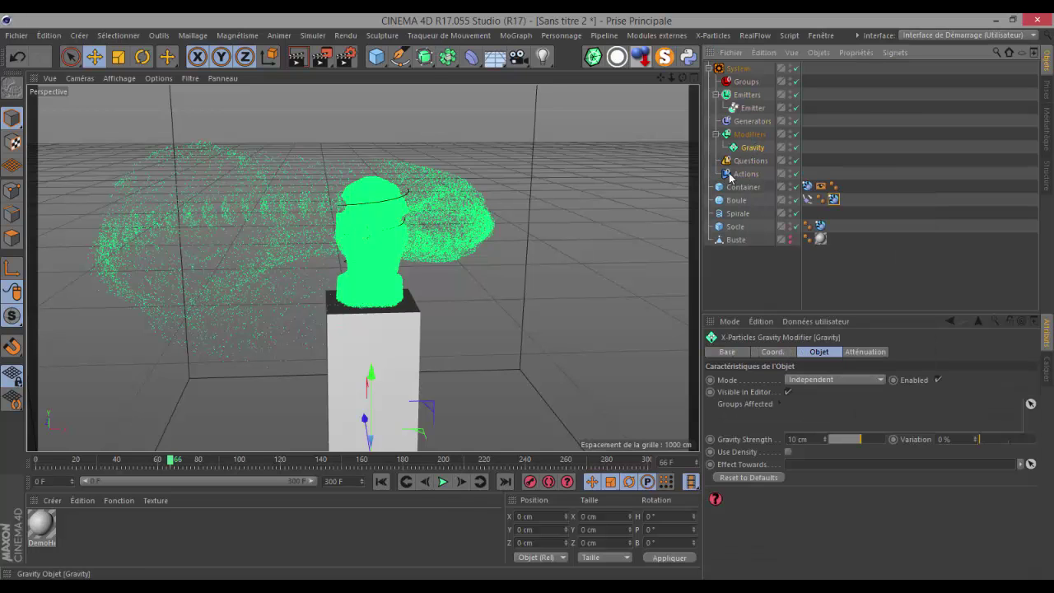
left_click(399, 481)
left_click(442, 482)
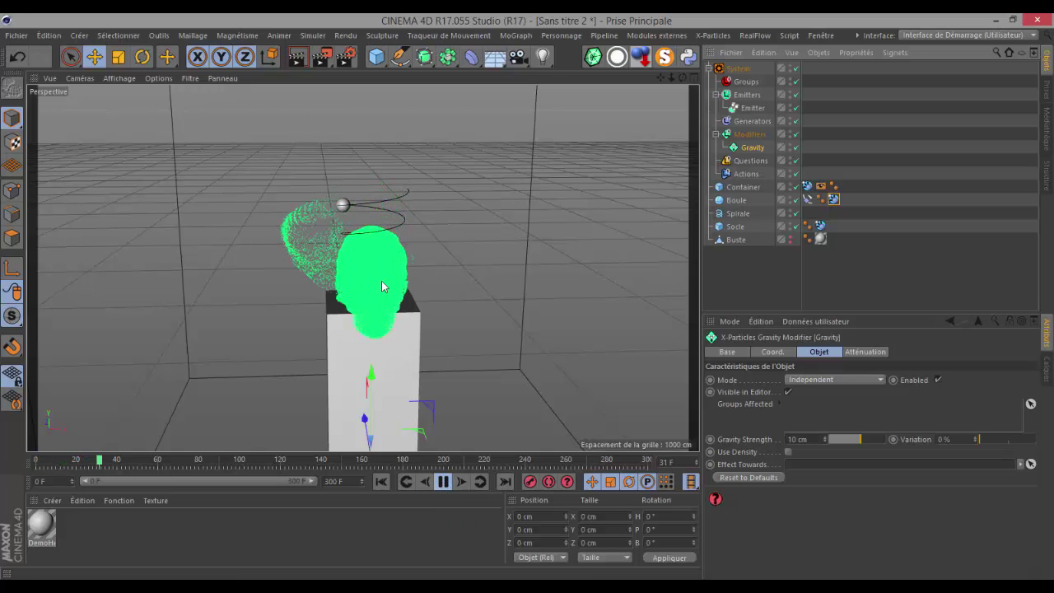
left_click(443, 482)
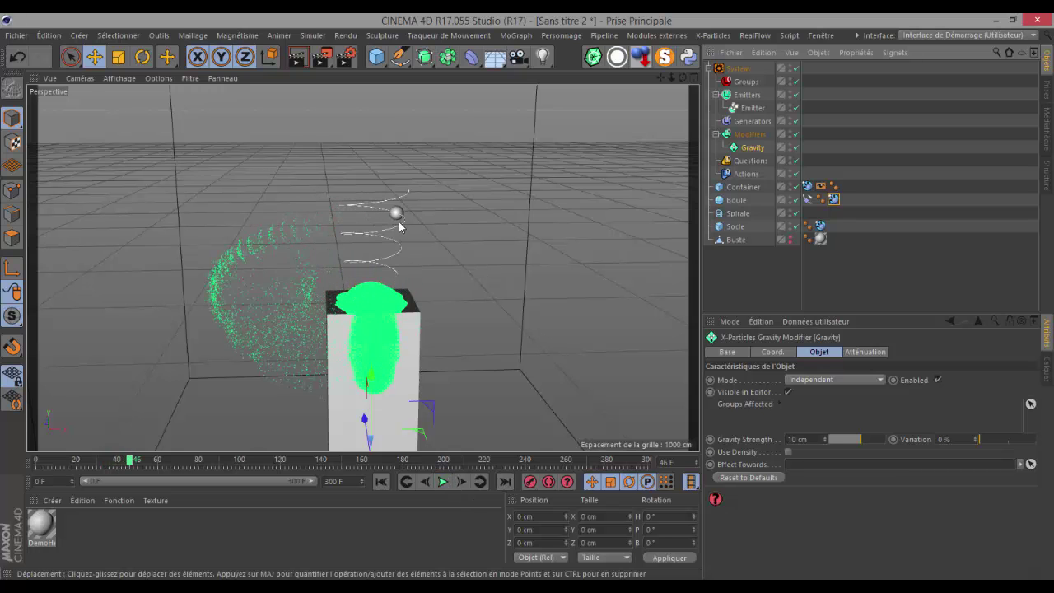
left_click(382, 483)
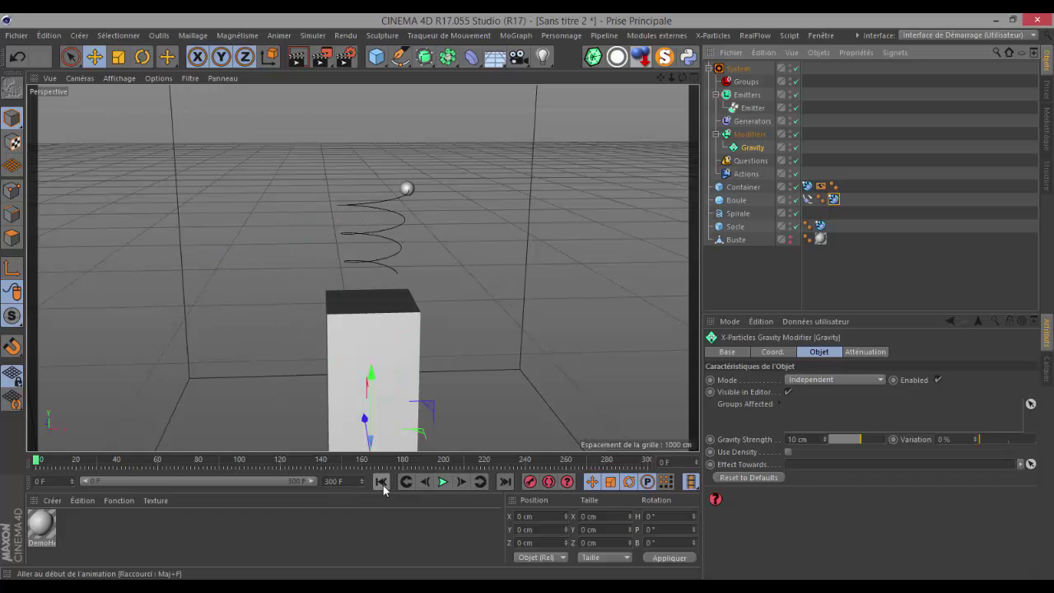
Step: Add a Question to the Emitter and open its settings
left_click(753, 108)
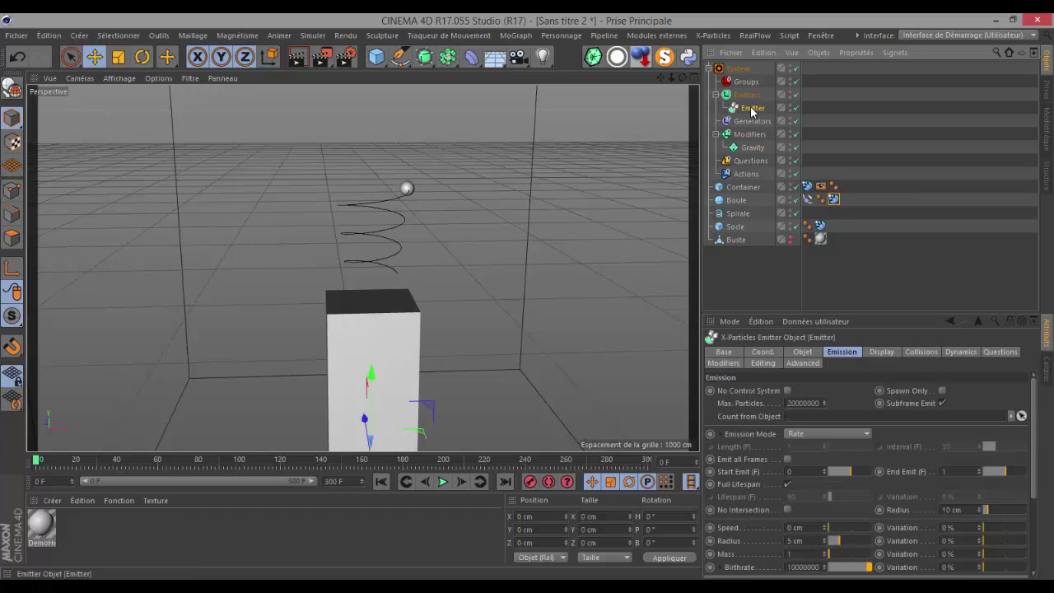
left_click(1000, 351)
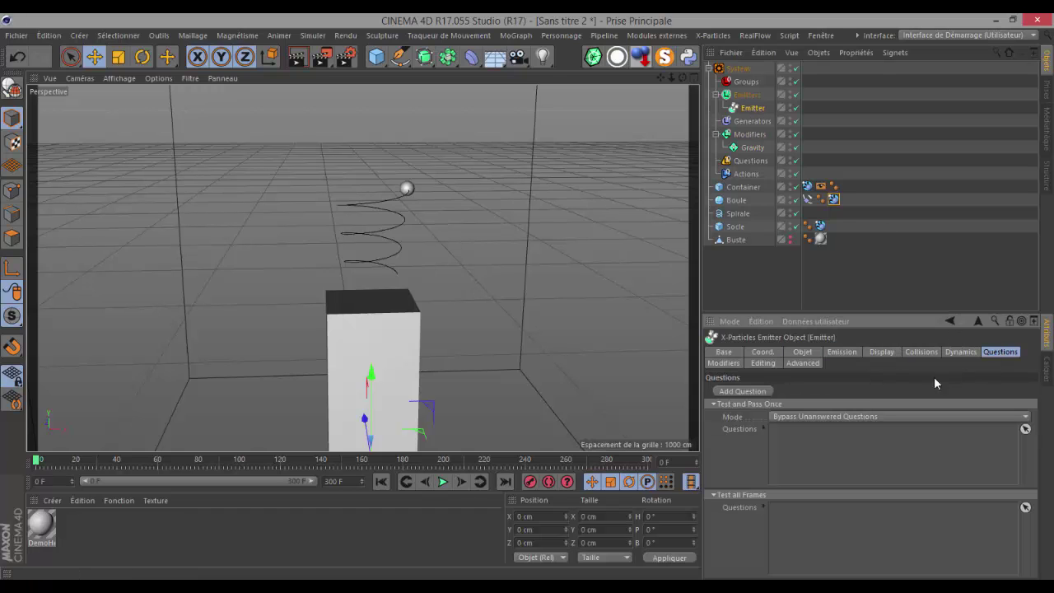
left_click(730, 393)
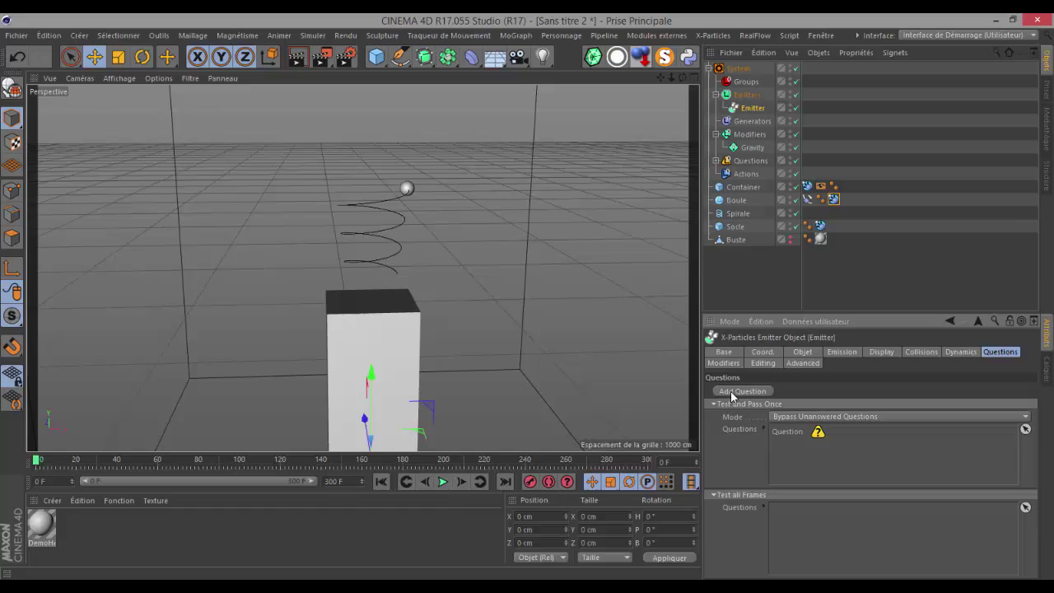
left_click(784, 430)
left_click(715, 160)
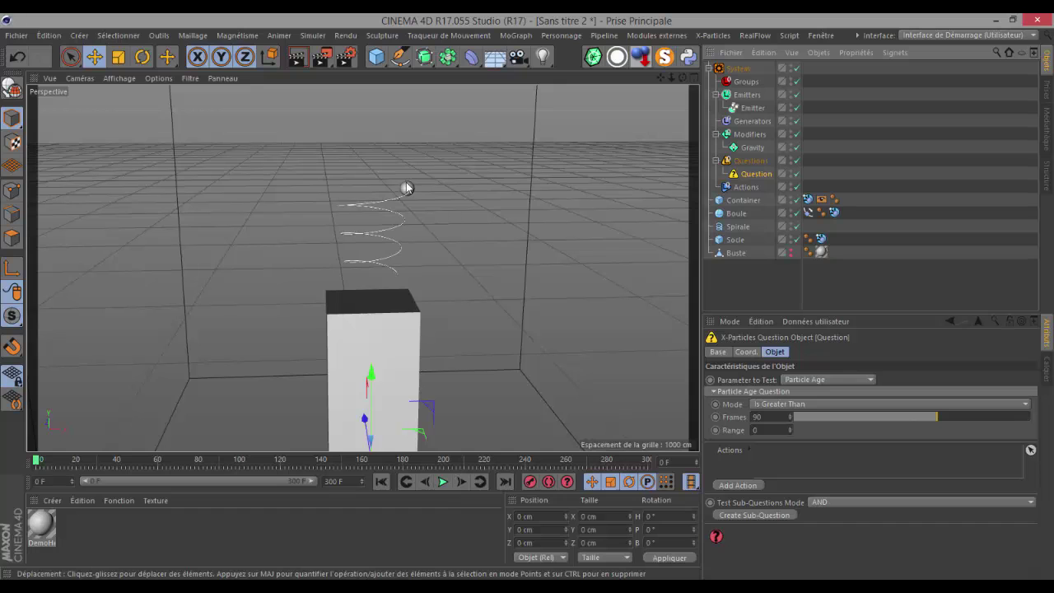
Step: Delete the Gravity modifier and play the first few frames of the simulation
left_click(752, 148)
key("Delete")
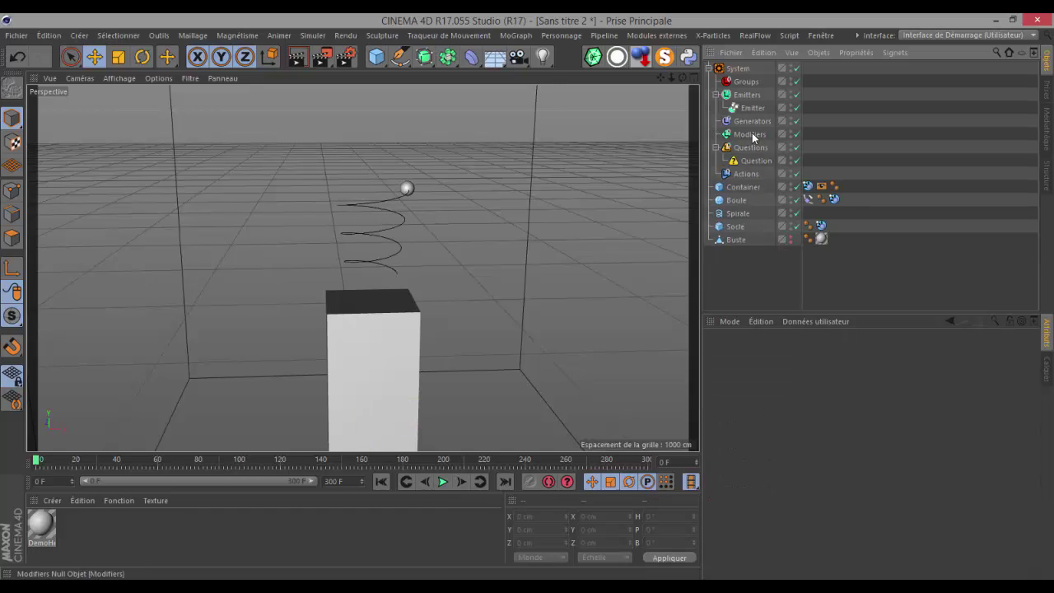
left_click(443, 482)
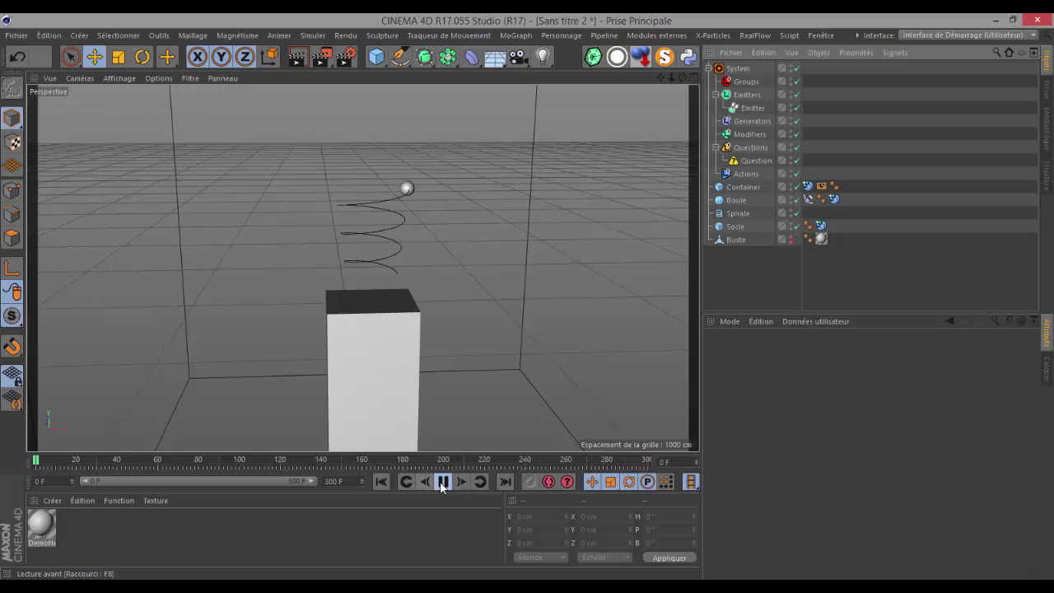
left_click(443, 482)
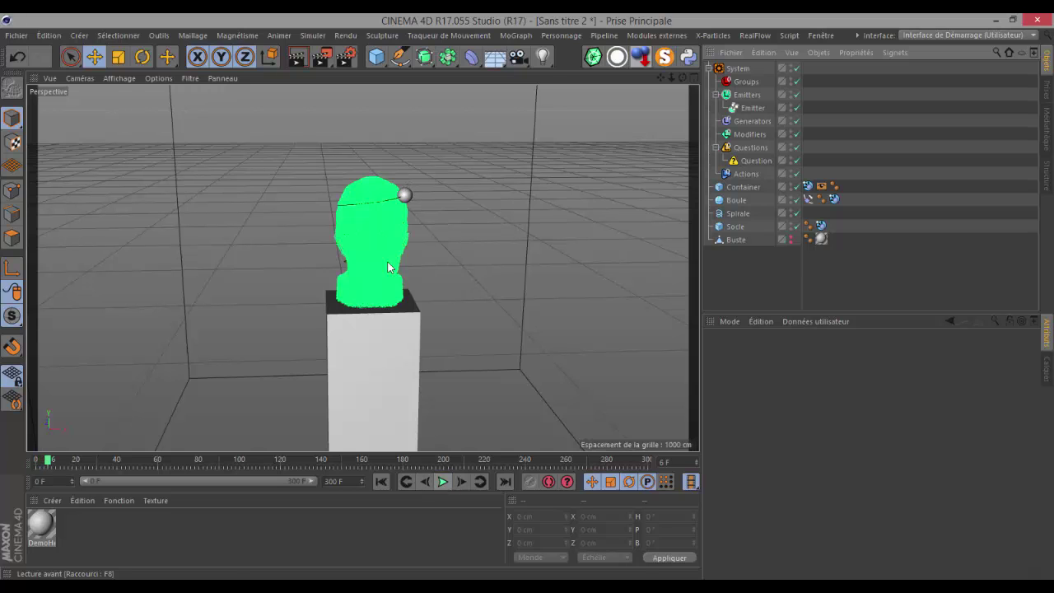
Step: Examine the Emitter's emission speed and take a closer look at the sphere beside the particle head
left_click(752, 108)
left_click(841, 351)
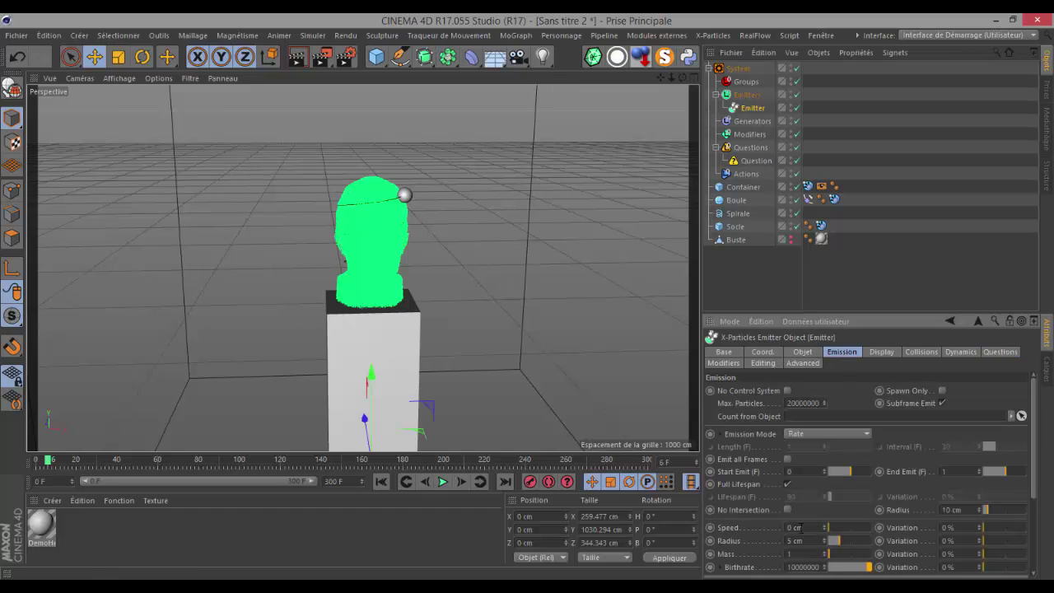
left_click_drag(797, 528, 771, 530)
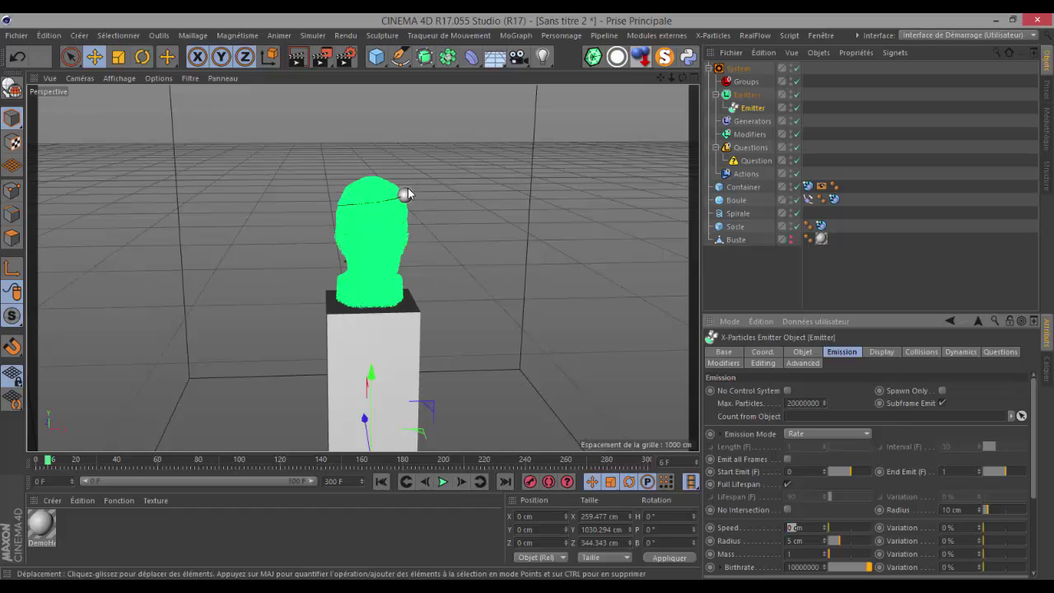
scroll(403, 203, "up", 2)
scroll(404, 204, "up", 1)
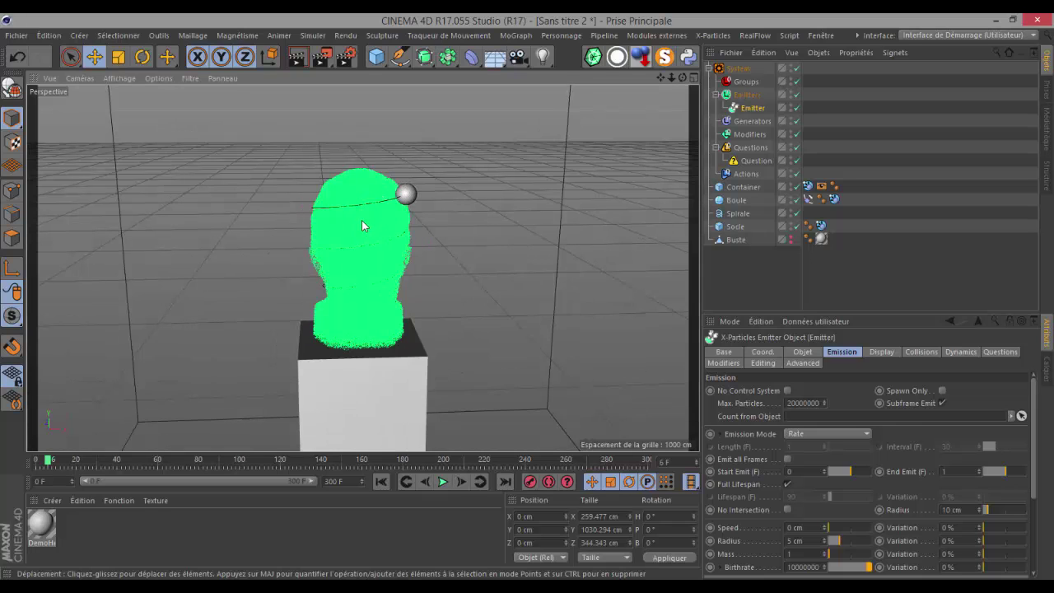
Step: Set the Question to test whether Particle Speed is greater than 10 cm
left_click(756, 161)
left_click(803, 380)
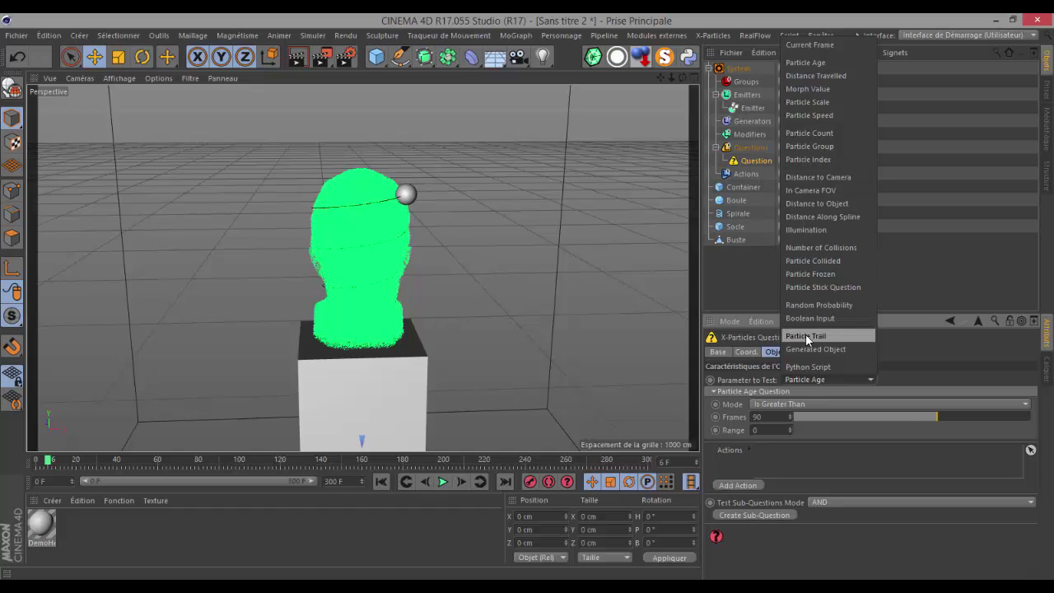
left_click(801, 115)
left_click_drag(765, 404, 721, 410)
type("10")
key("Return")
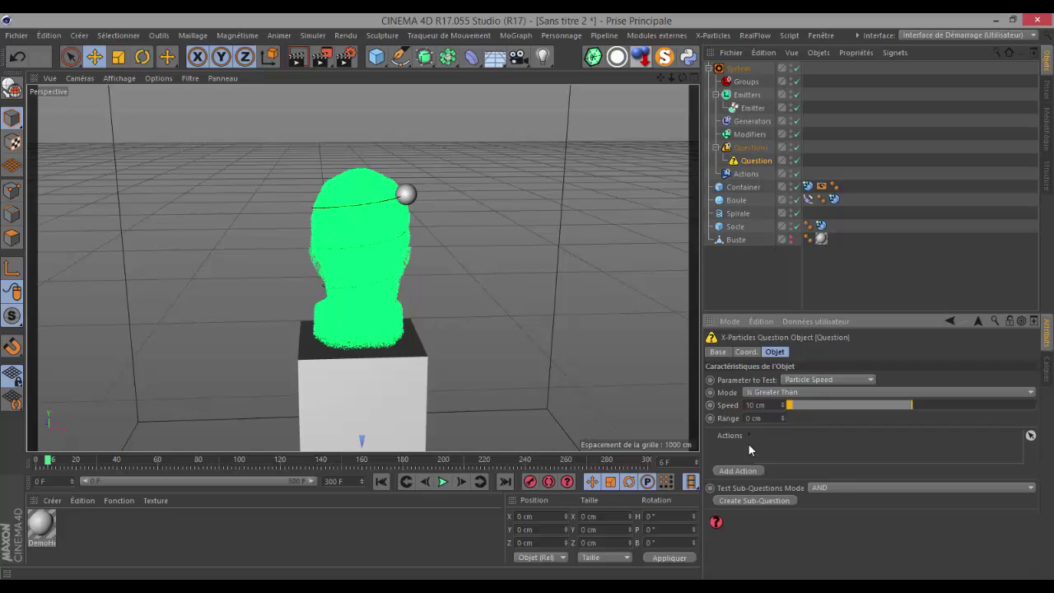
Step: Add an Action to the Question and set its type to Change Particle Group
left_click(736, 475)
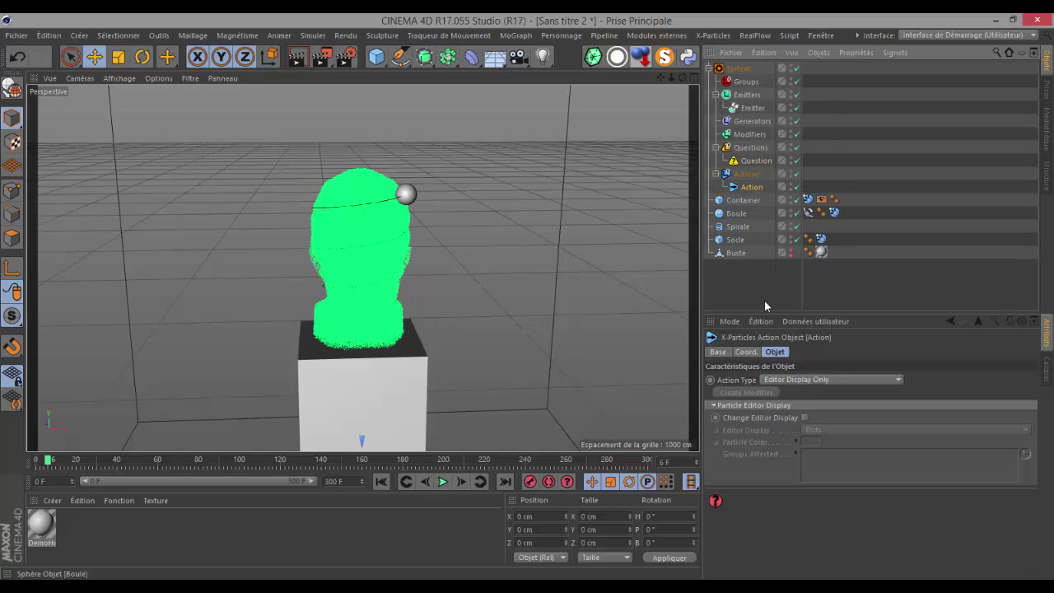
left_click(807, 380)
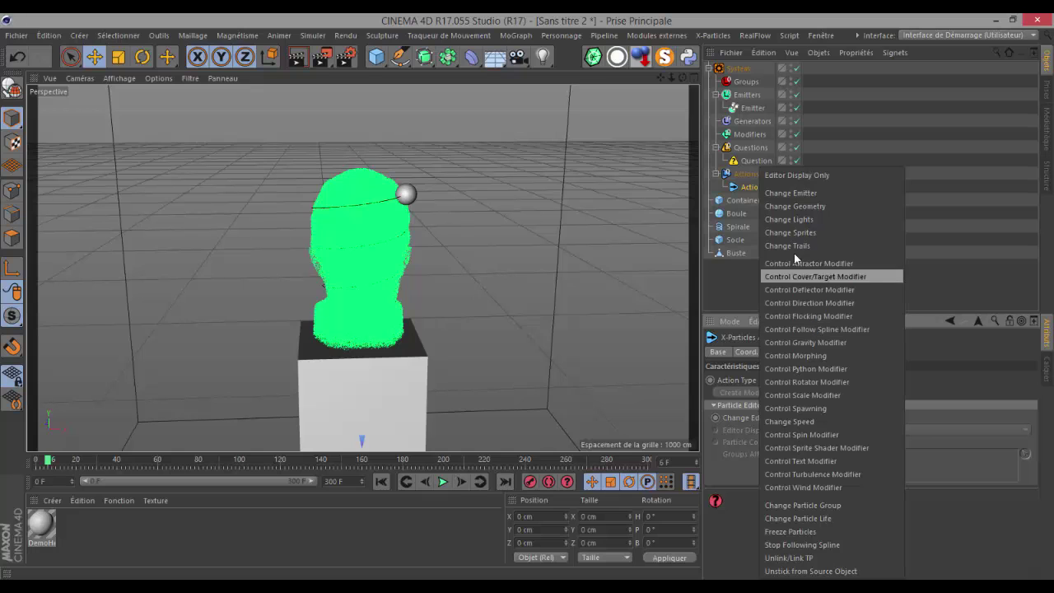
left_click(791, 505)
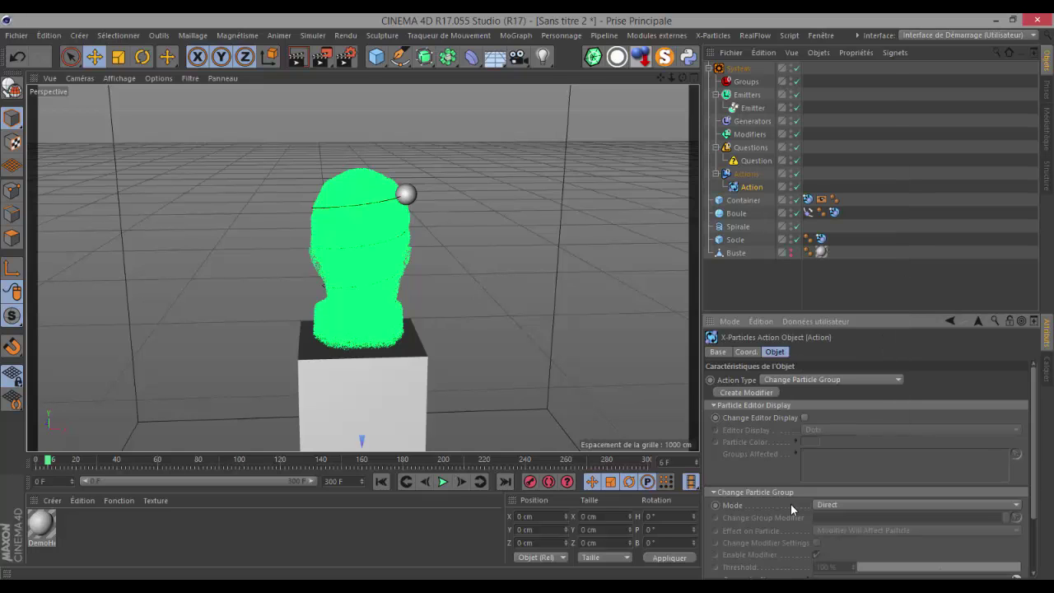
Step: Add two Particle Group objects to the X-Particles System
left_click(739, 68)
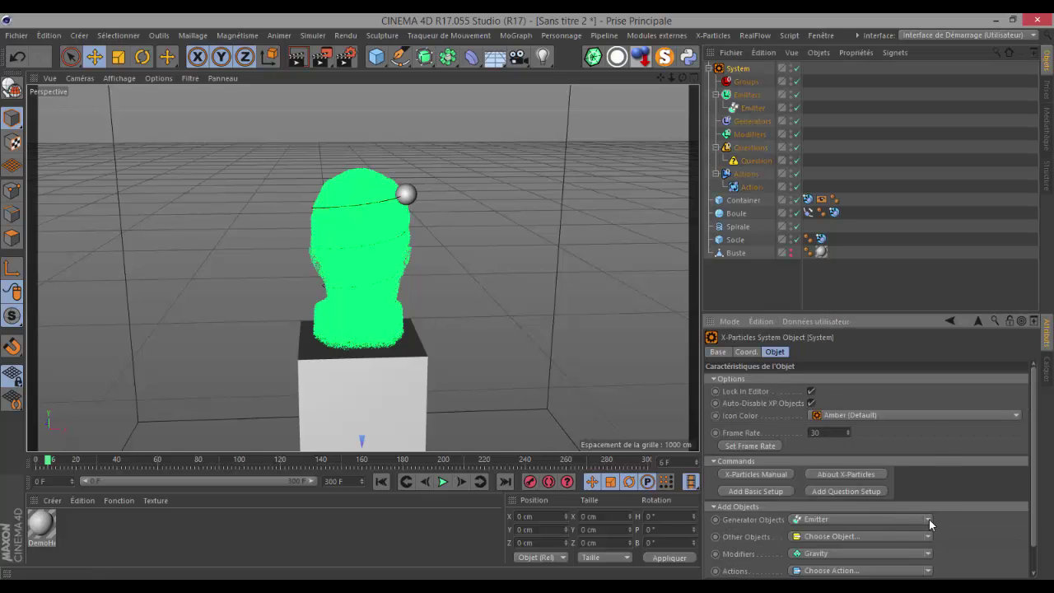
left_click(929, 519)
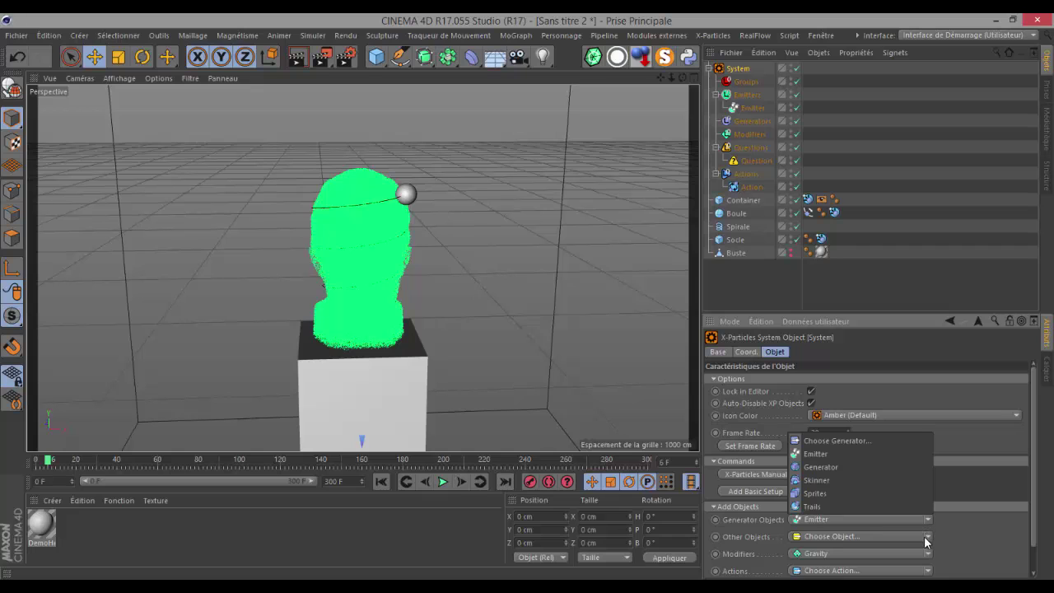
left_click(927, 537)
left_click(927, 534)
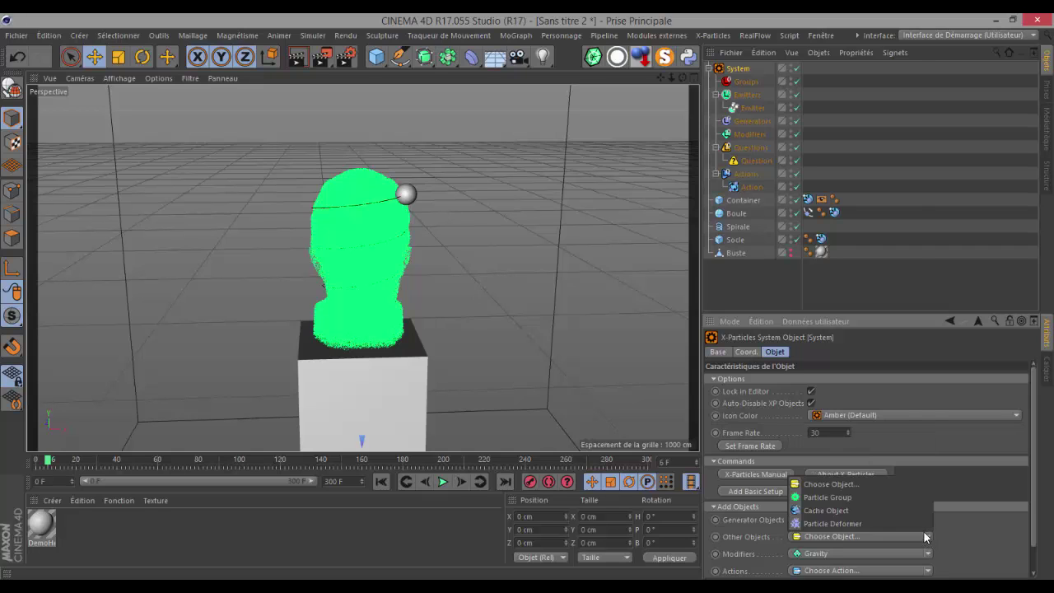
left_click(849, 497)
left_click(761, 93)
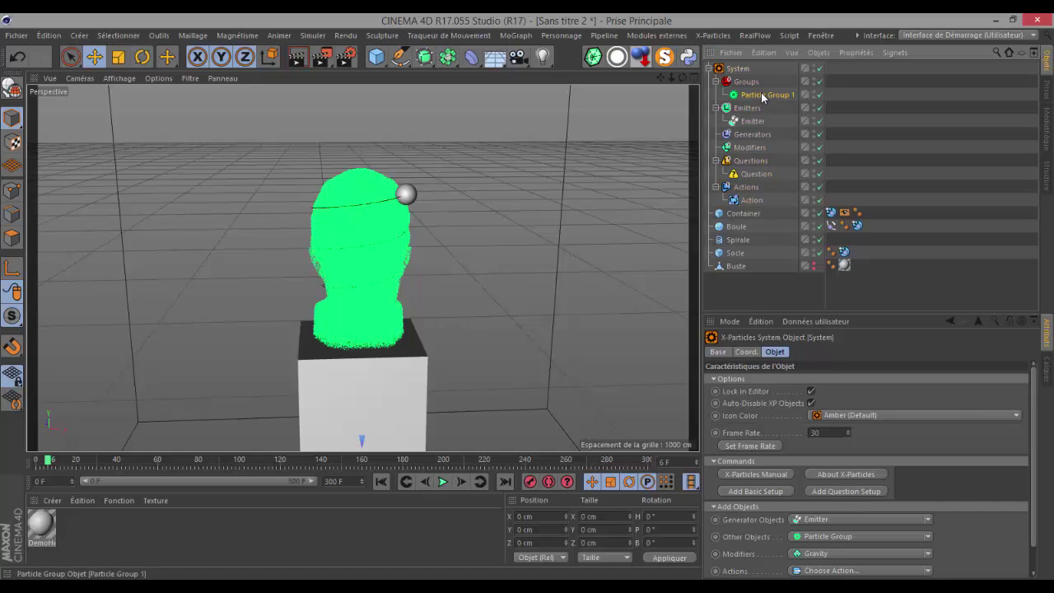
left_click(738, 68)
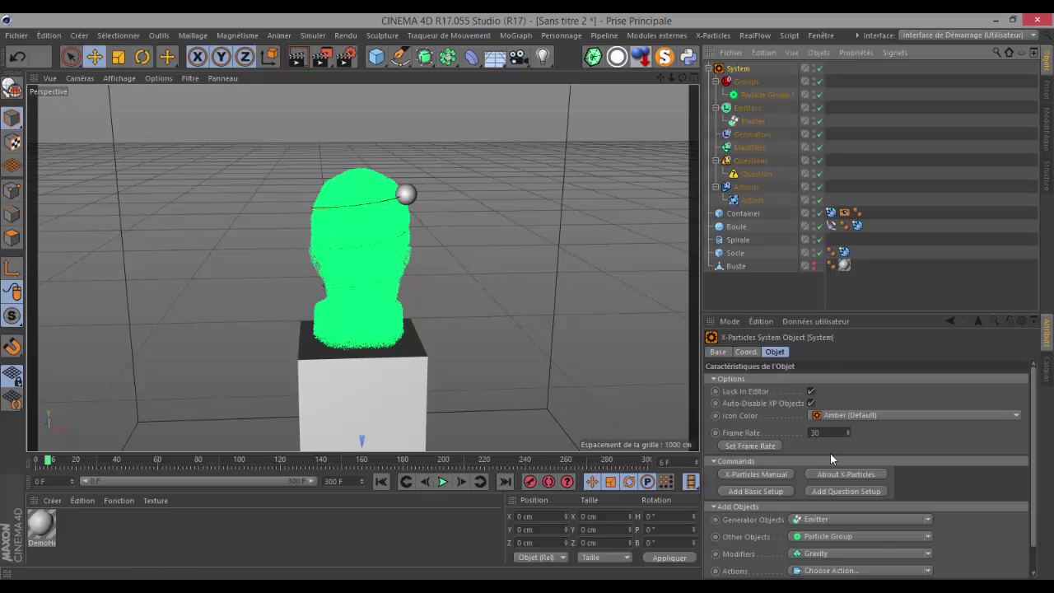
left_click(842, 537)
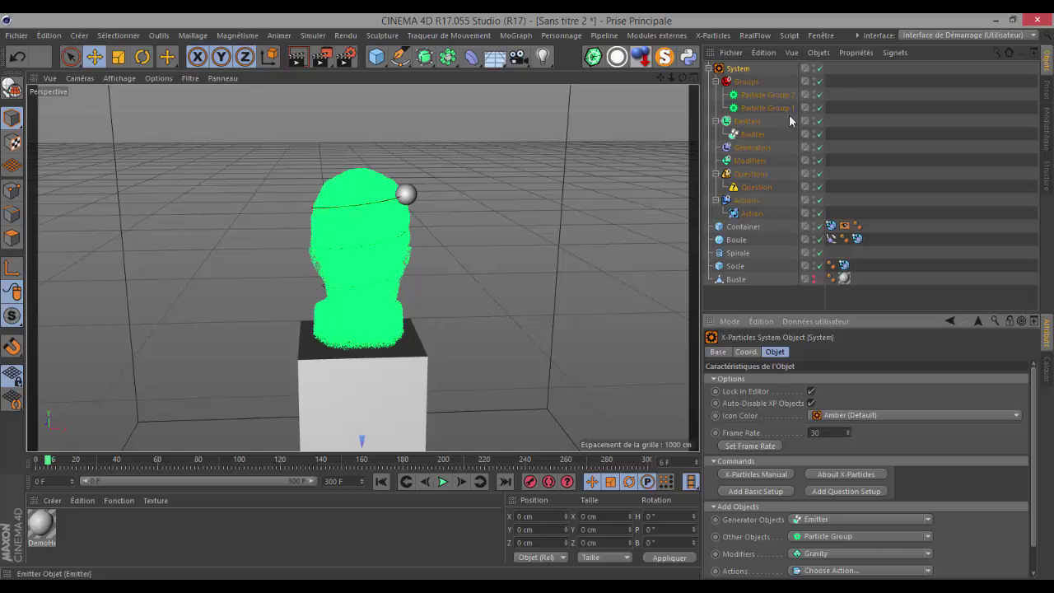
Step: Give Particle Group 2 a pure red colour (FF0000) and set its editor display to Ticks
double_click(776, 94)
key("Return")
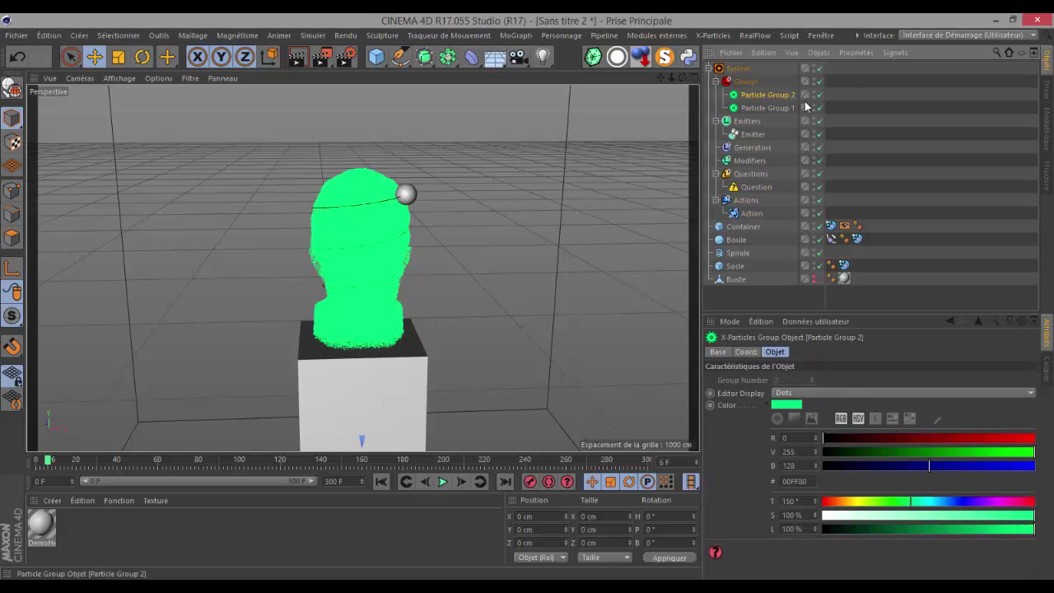
left_click_drag(898, 504, 1035, 504)
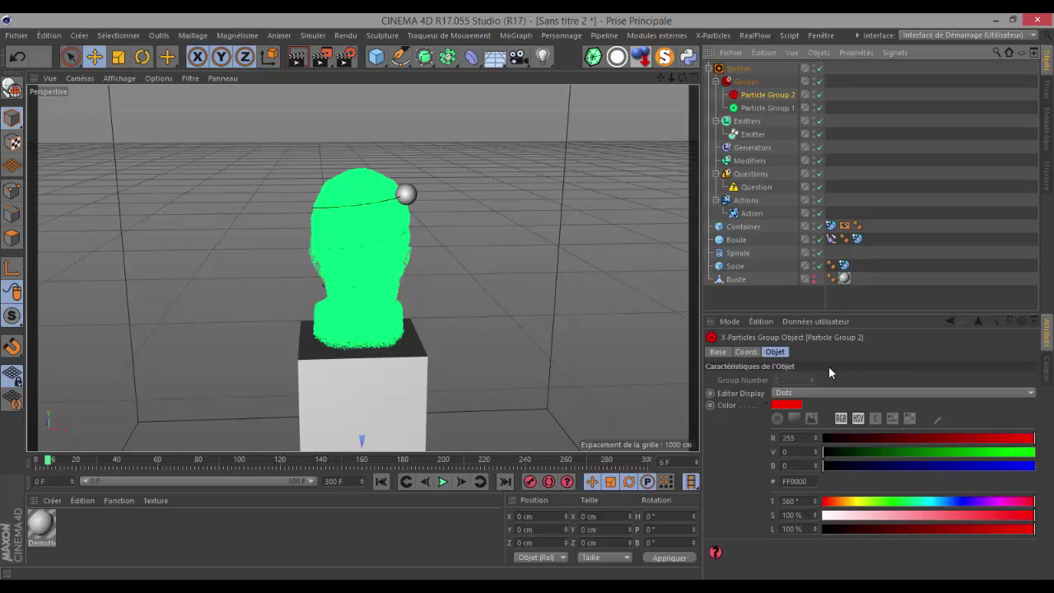
left_click(785, 394)
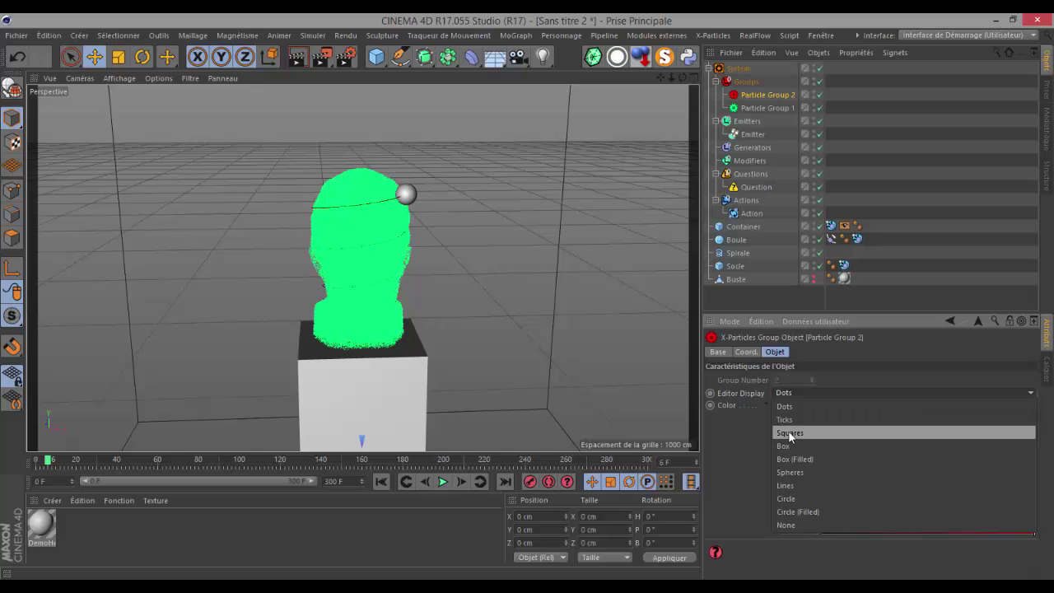
left_click(791, 422)
Step: Assign Particle Group 1 to the Emitter's Groups to Use in its emission settings
left_click(764, 108)
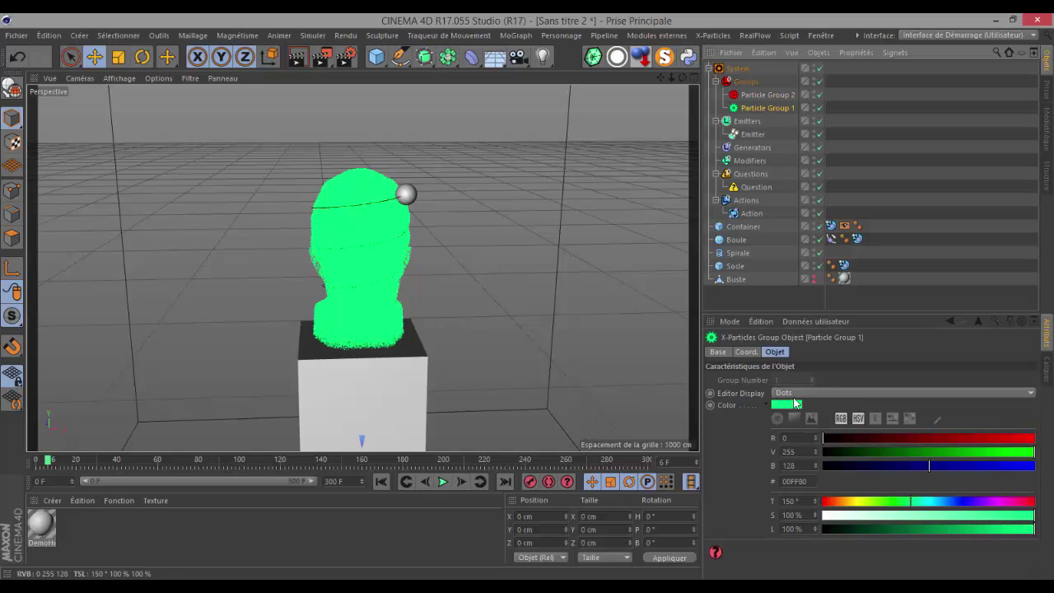
left_click(752, 134)
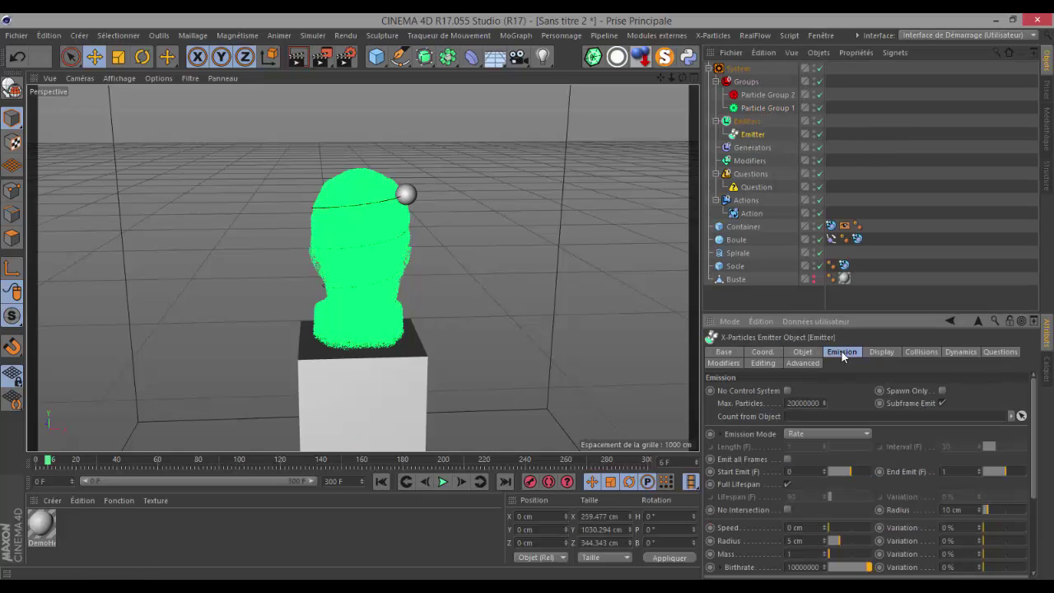
scroll(735, 509, "down", 3)
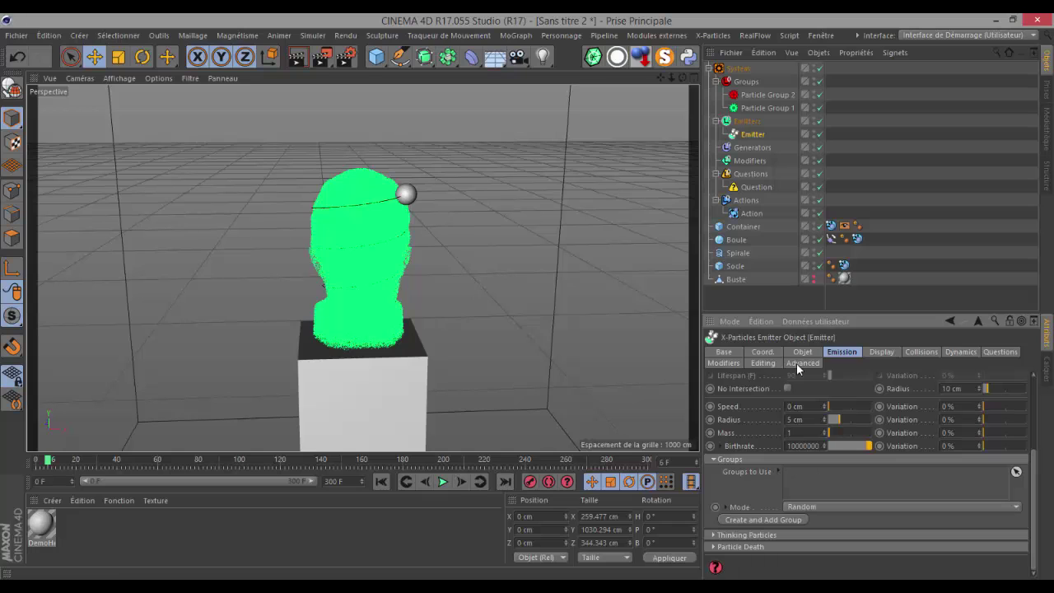
left_click_drag(759, 107, 803, 480)
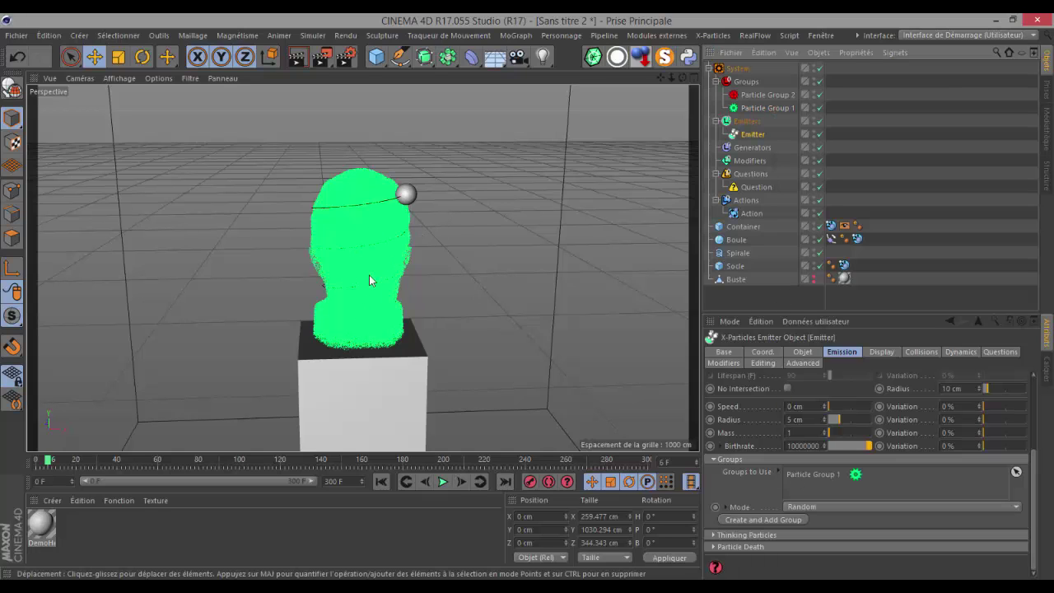
Step: Add a Change Group modifier to the X-Particles System
left_click(768, 95)
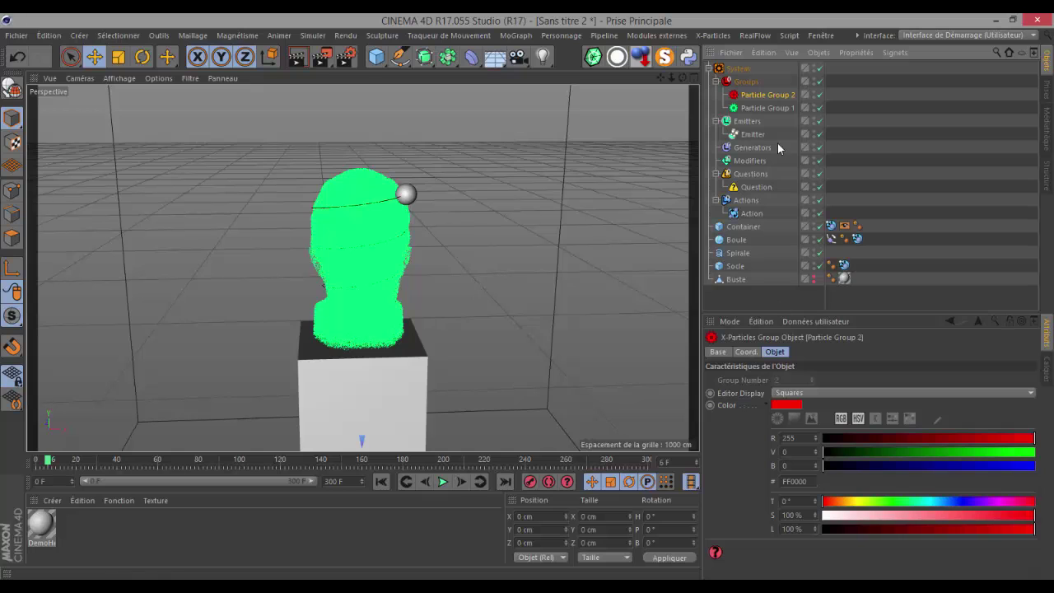
left_click(748, 214)
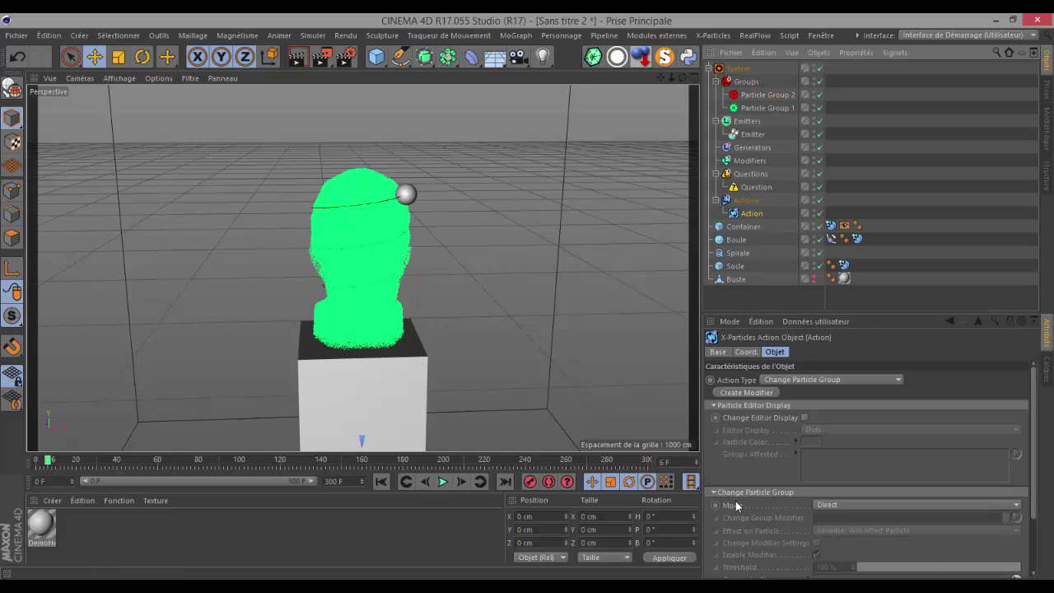
scroll(738, 502, "down", 3)
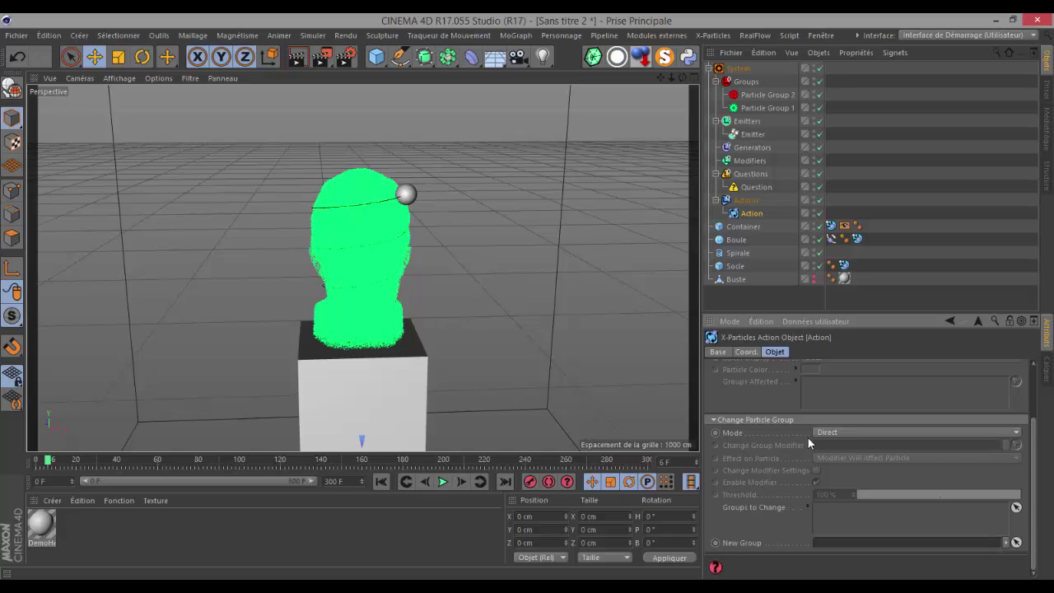
scroll(790, 434, "up", 3)
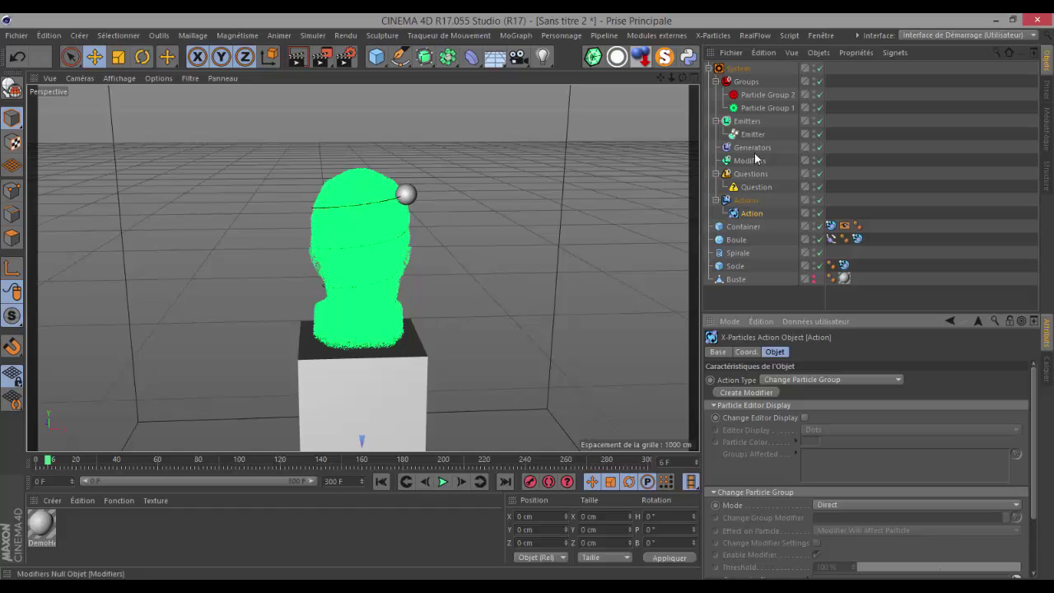
left_click(739, 70)
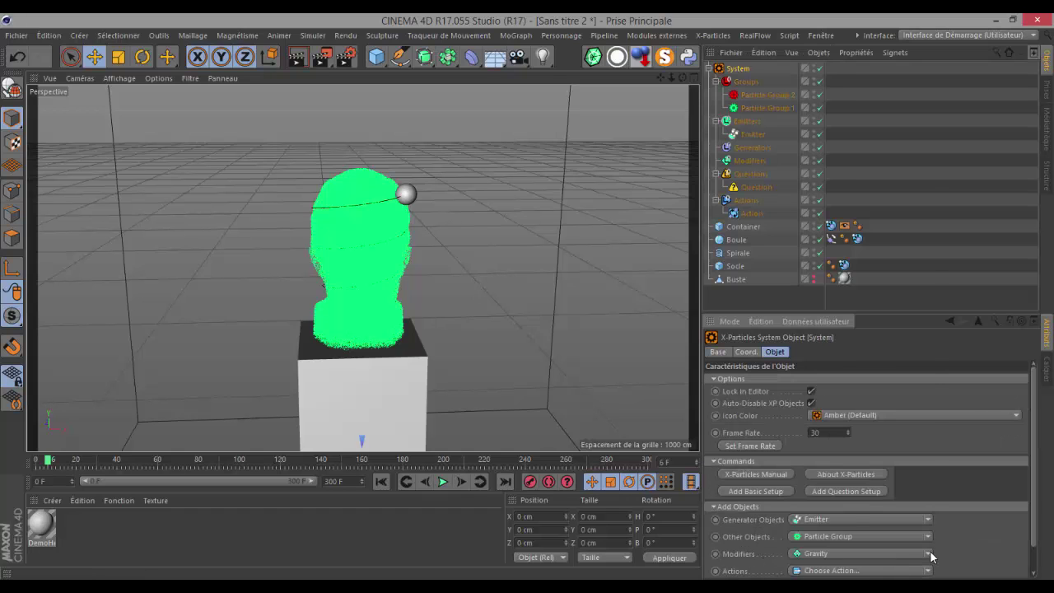
left_click(838, 557)
left_click(829, 224)
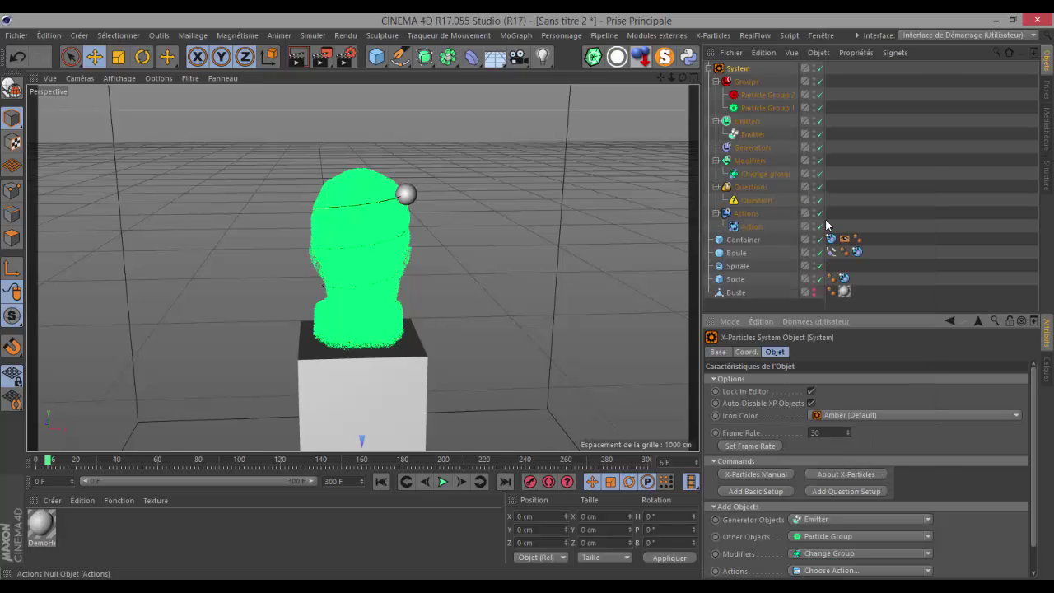
left_click(758, 174)
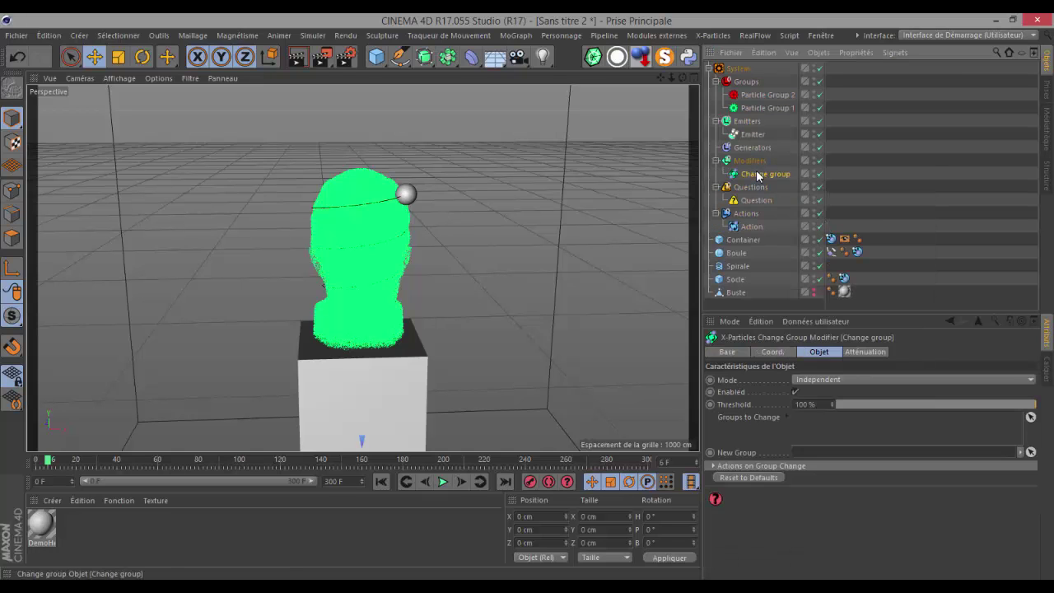
Step: In the Action, set Particle Group 1 as the group to change and Particle Group 2 as the new group
left_click(751, 227)
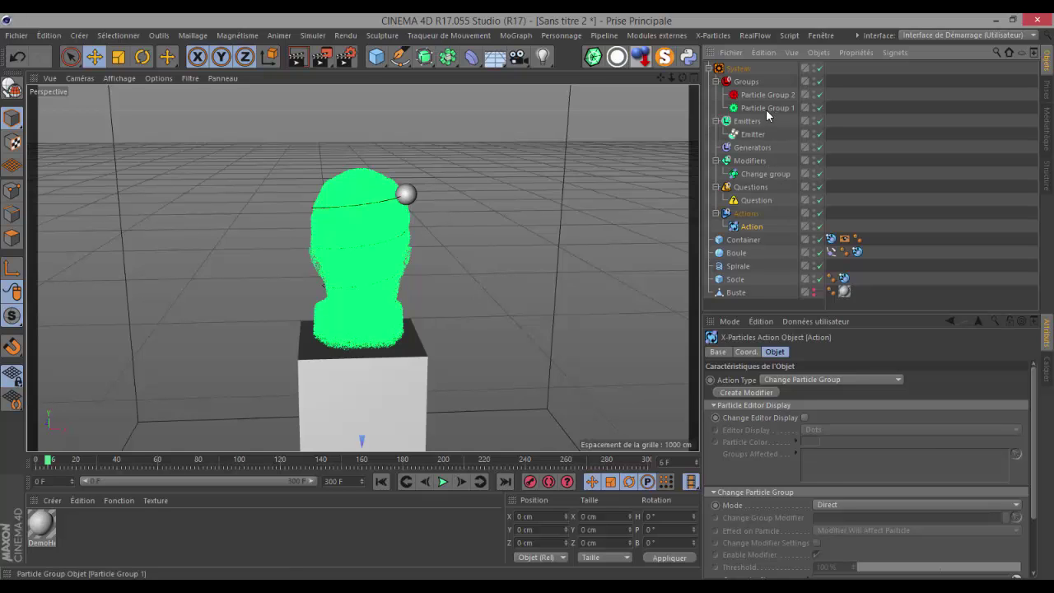
left_click_drag(765, 176, 765, 458)
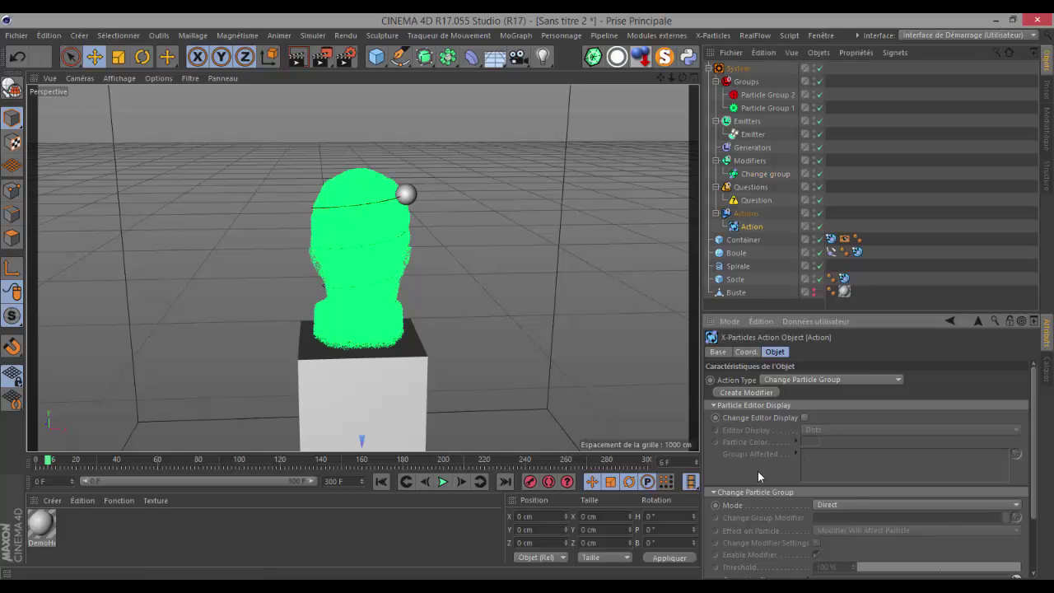
scroll(757, 471, "down", 3)
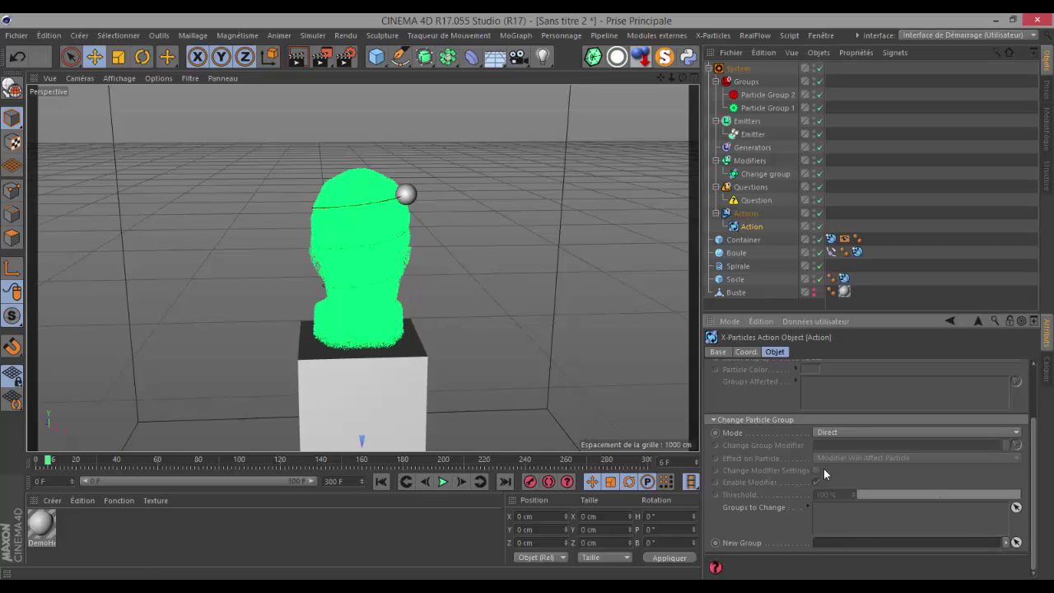
left_click_drag(753, 107, 841, 518)
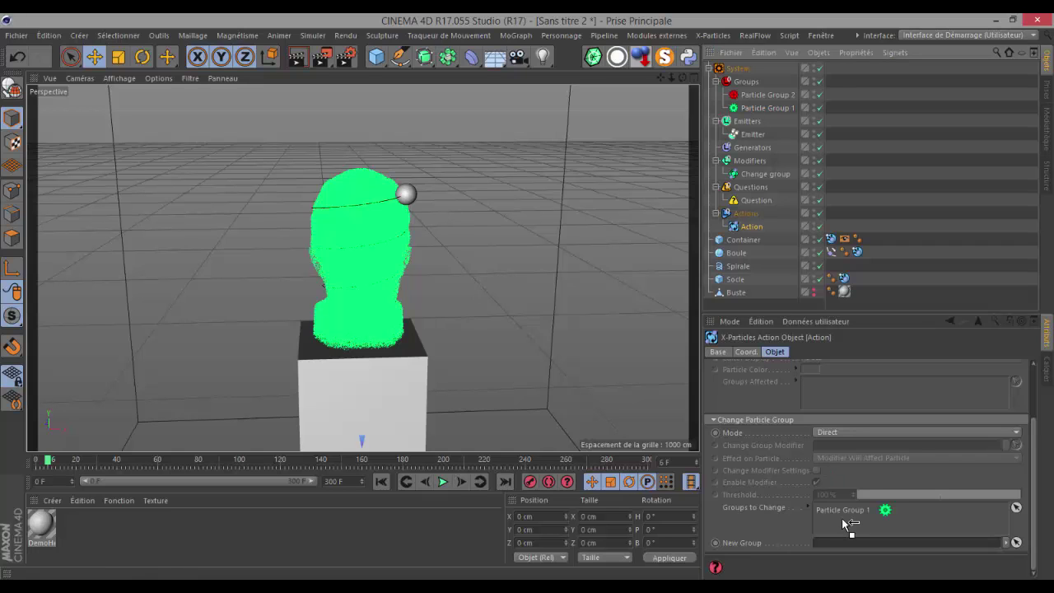
left_click_drag(774, 95, 835, 543)
Step: Play the simulation from the first frame to about frame 45 to check the group change
left_click(381, 481)
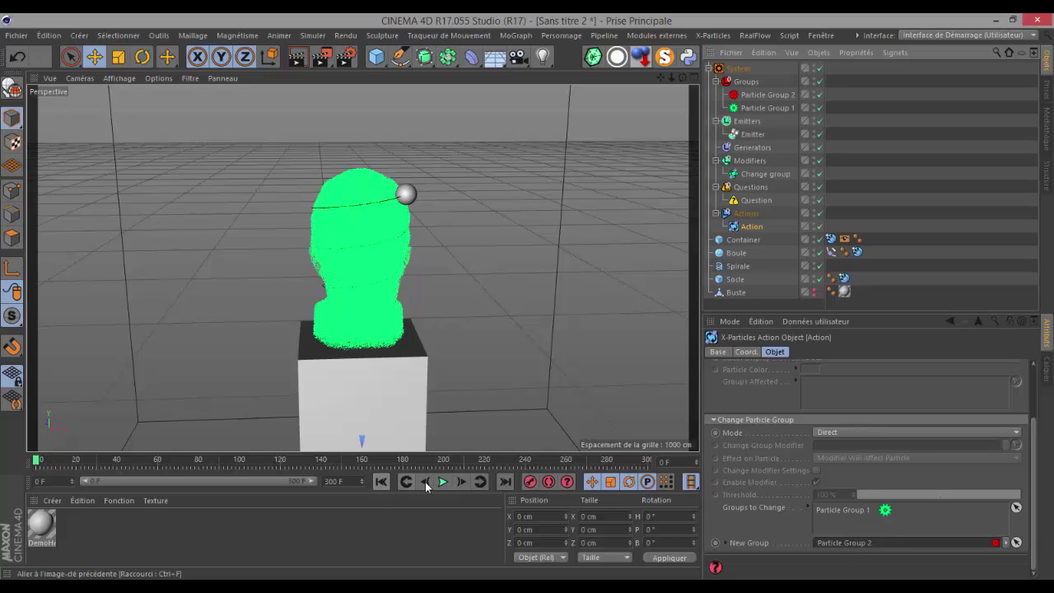
left_click(443, 481)
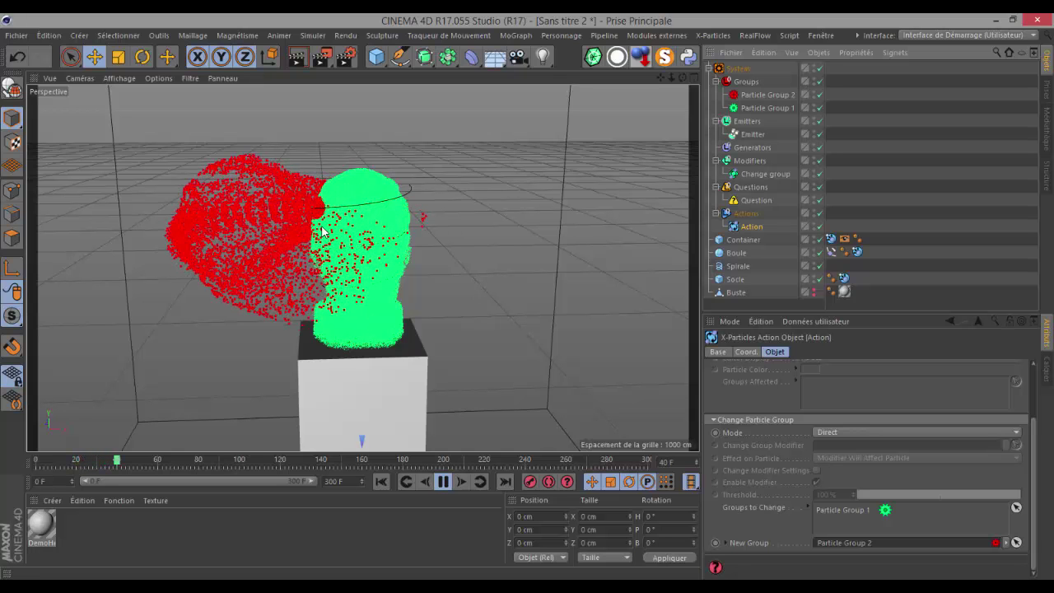
left_click(443, 483)
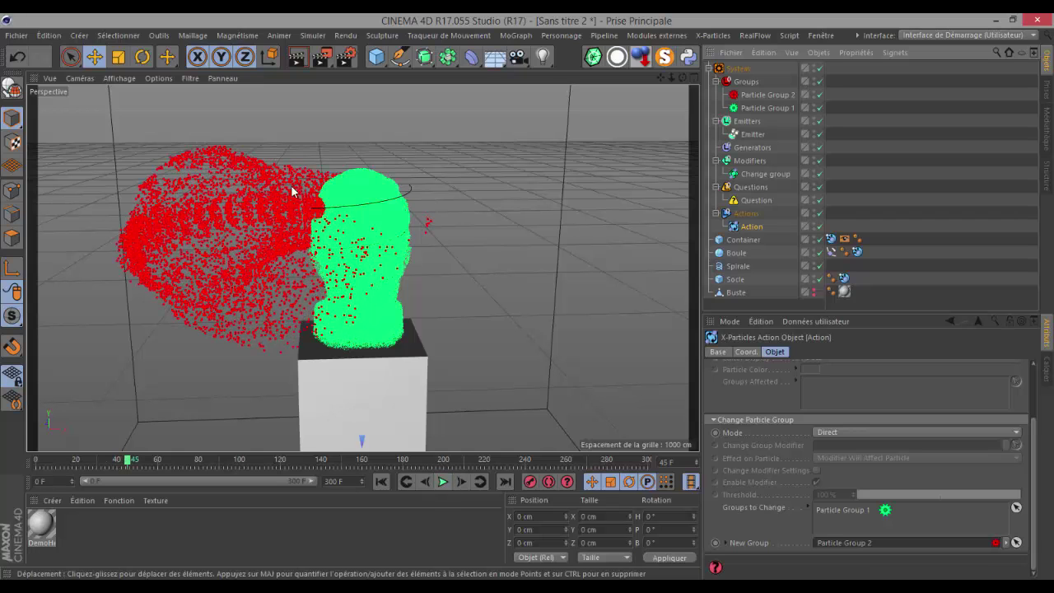
Step: Add a Gravity modifier that affects only Particle Group 2, with a gravity strength of 60 cm
left_click(737, 69)
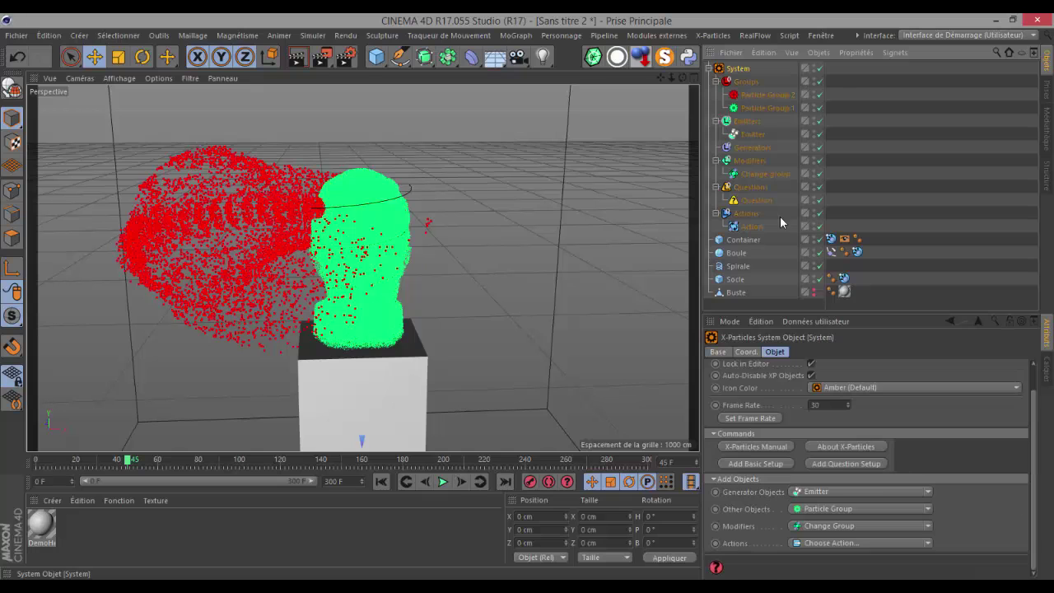
left_click(929, 527)
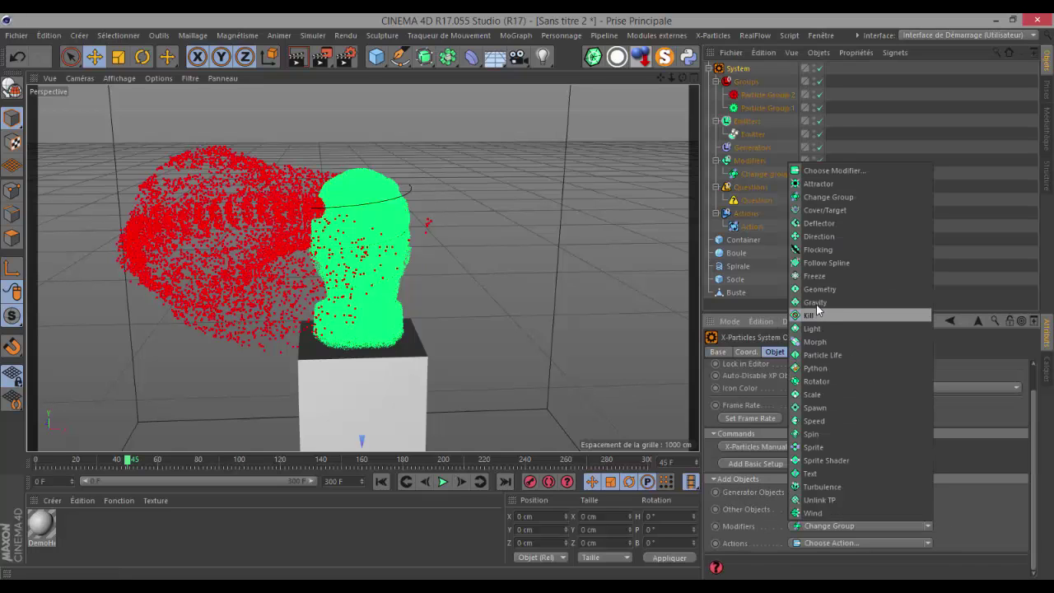
left_click(851, 309)
left_click(752, 173)
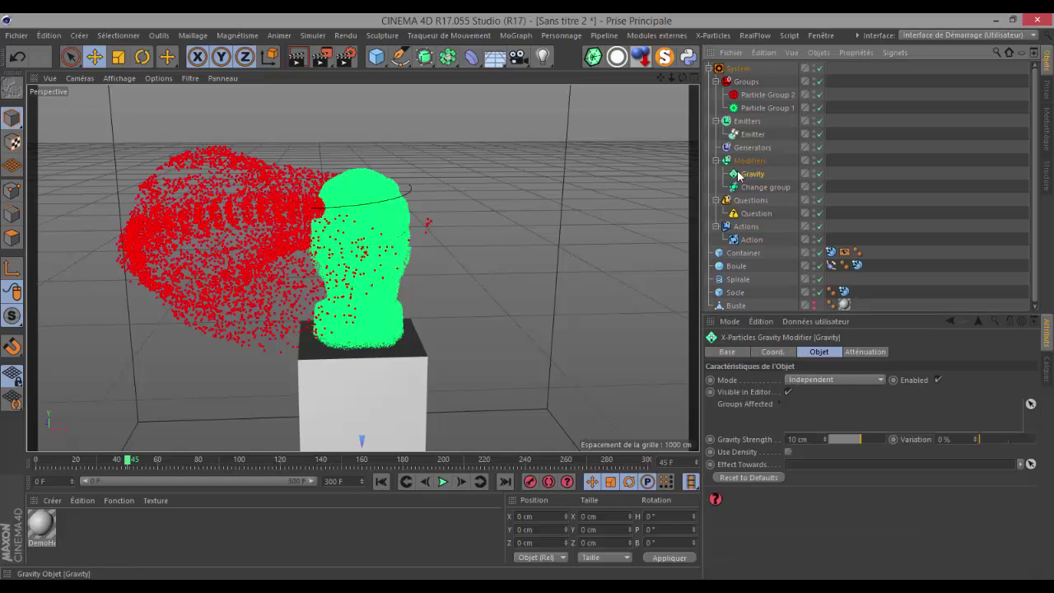
left_click_drag(756, 97, 825, 409)
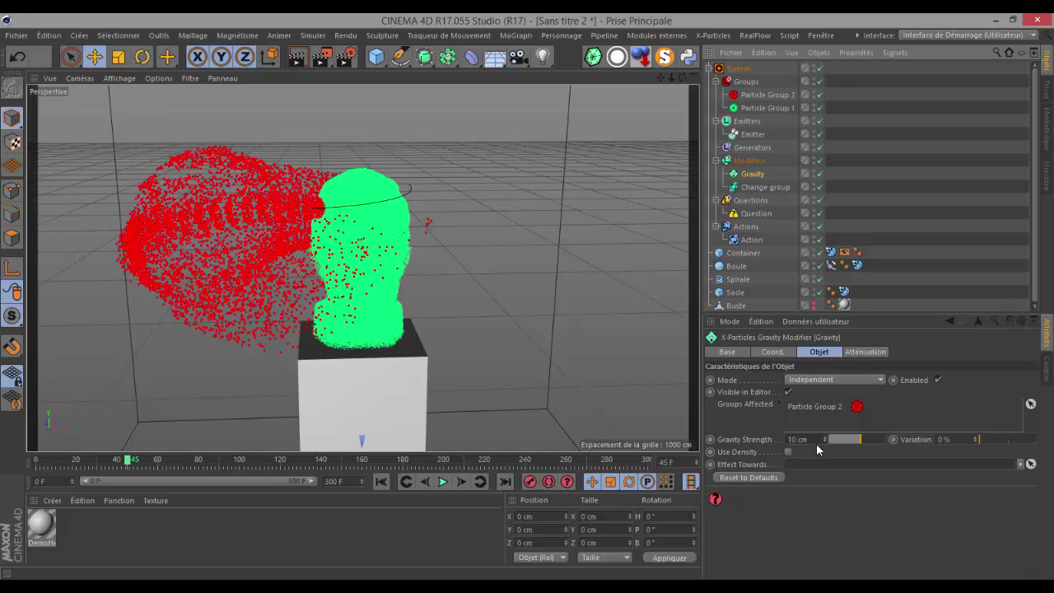
left_click(812, 440)
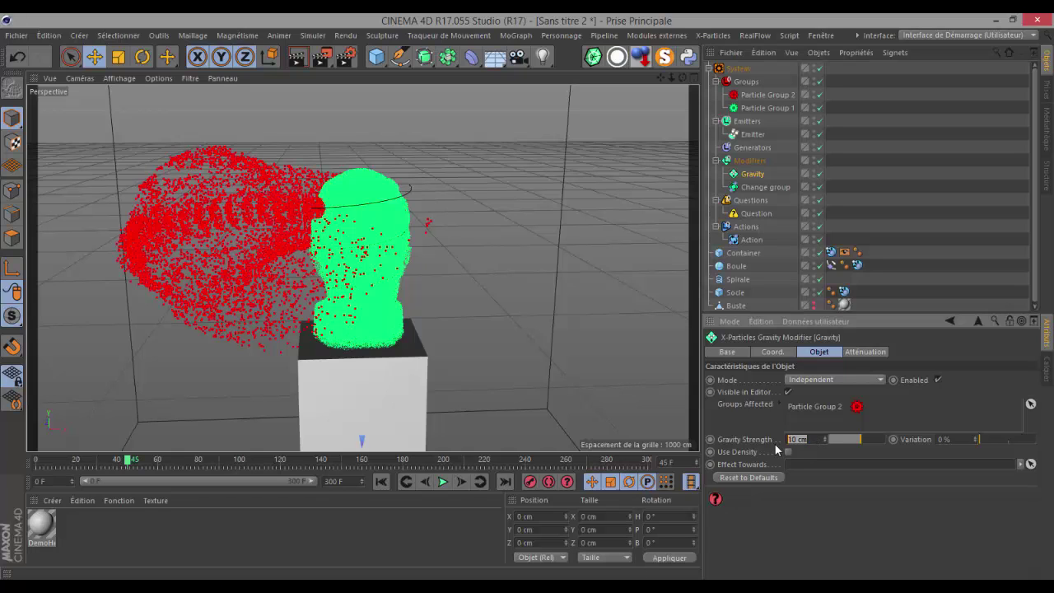
key("Return")
Step: Replay the simulation from the first frame to about frame 52 and examine the particles' fall around the pedestal from several angles
left_click(383, 481)
left_click(444, 482)
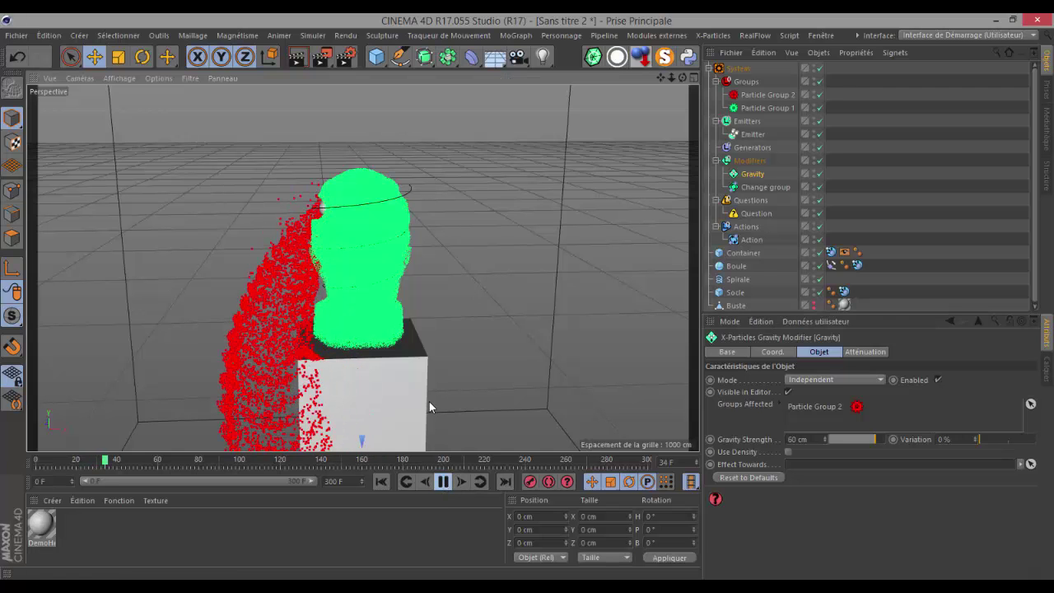
scroll(432, 397, "down", 2)
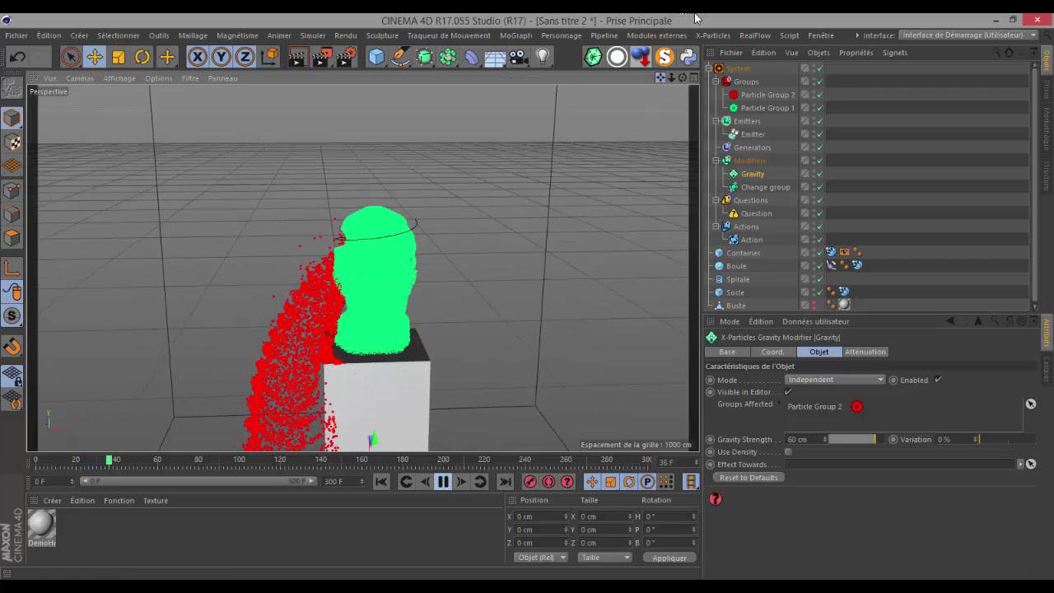
middle_click_drag(543, 269, 630, 160, "alt")
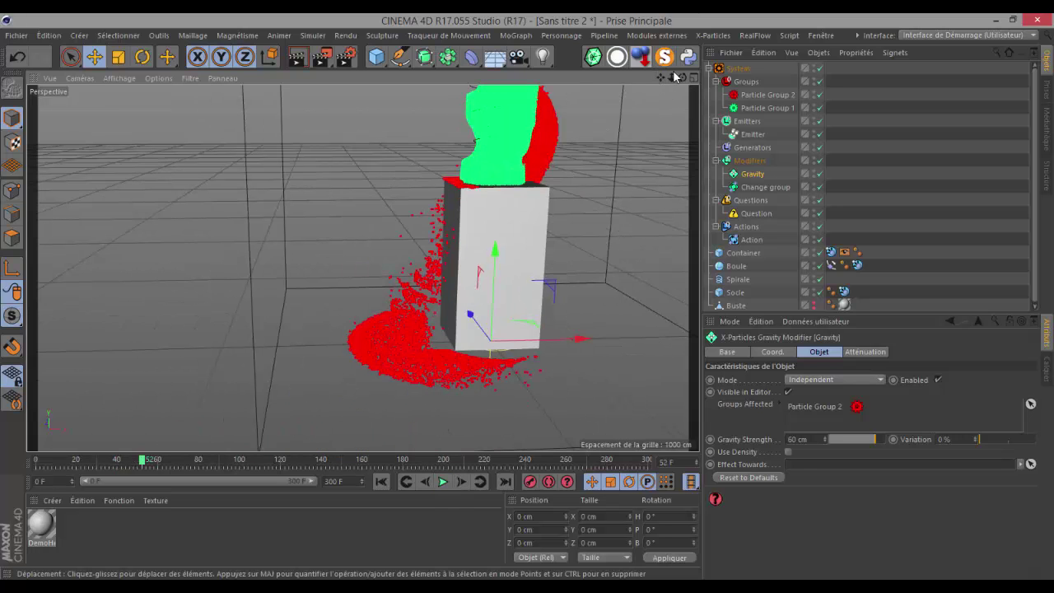
mouse_move(532, 303)
left_mouse_down("alt")
mouse_move(497, 306)
mouse_move(525, 305)
left_mouse_up("alt")
middle_click_drag(528, 305, 525, 306, "alt")
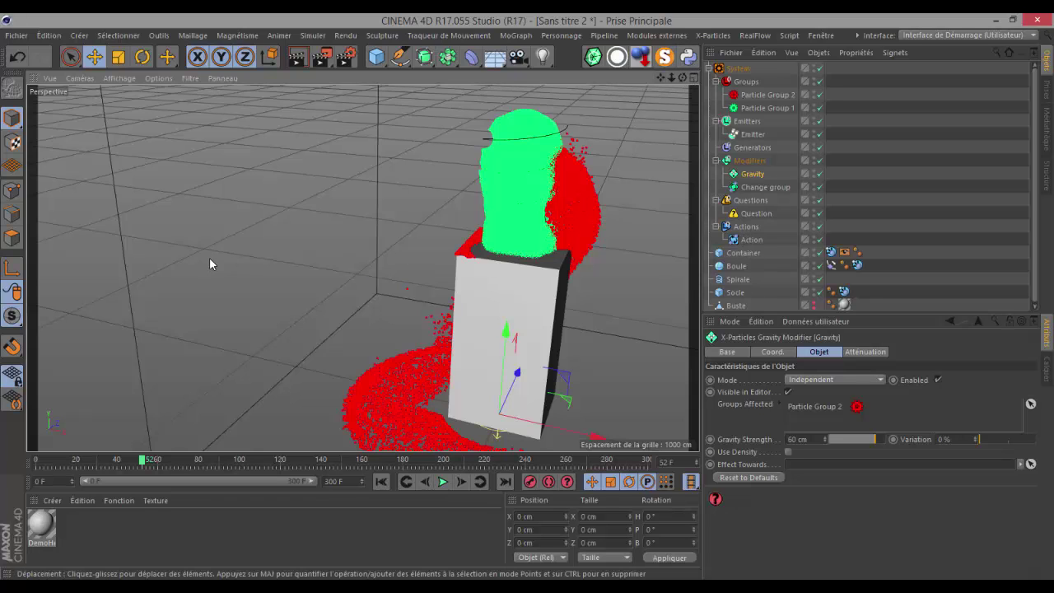
scroll(491, 246, "down", 5)
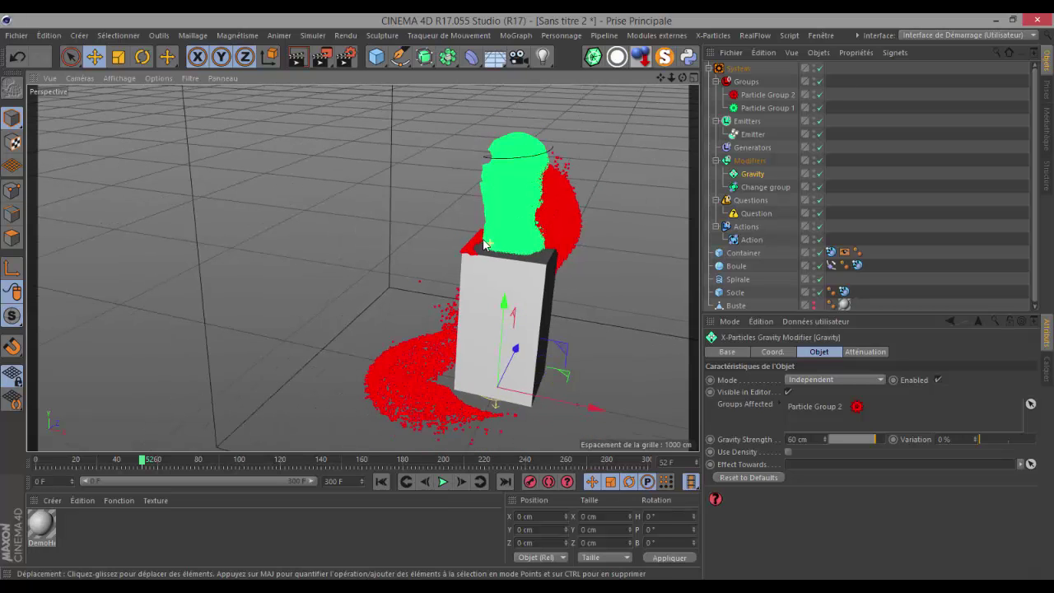
scroll(487, 237, "down", 4)
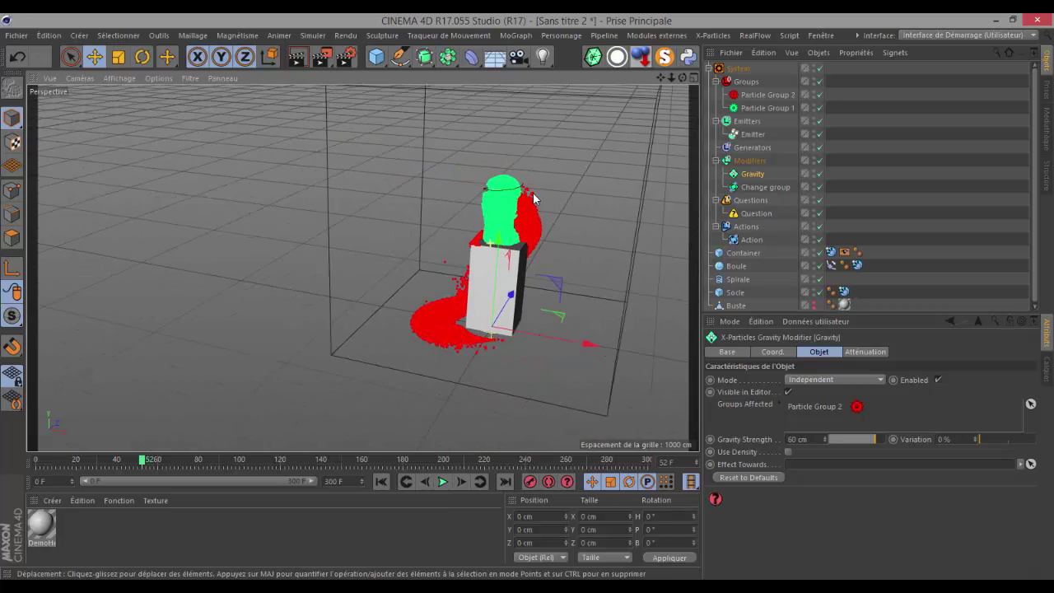
scroll(534, 199, "down", 1)
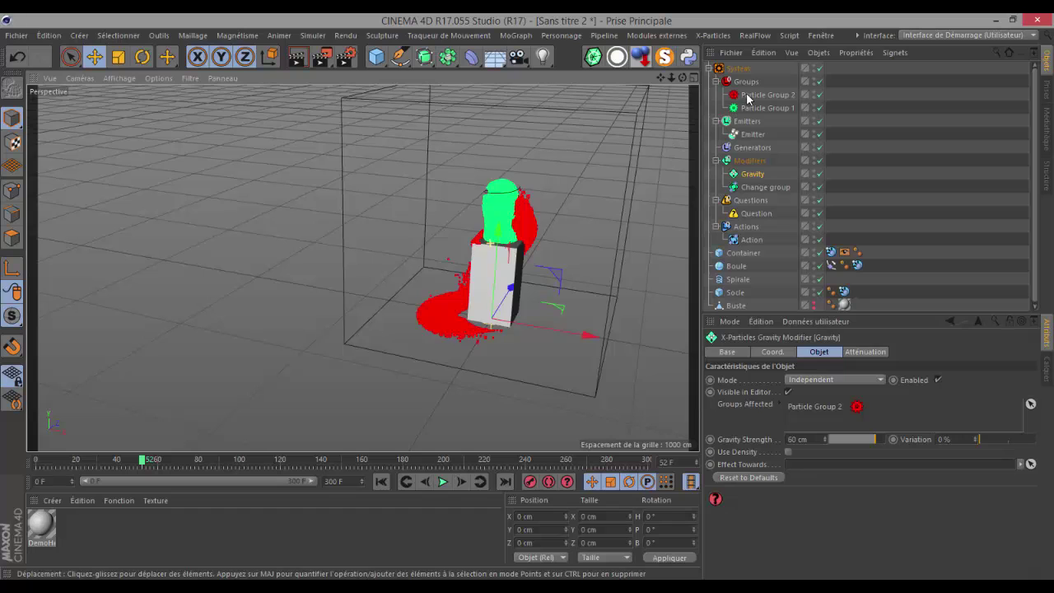
Step: Convert the Container cube to an editable polygon object and delete its side face nearest the camera
left_click(743, 253)
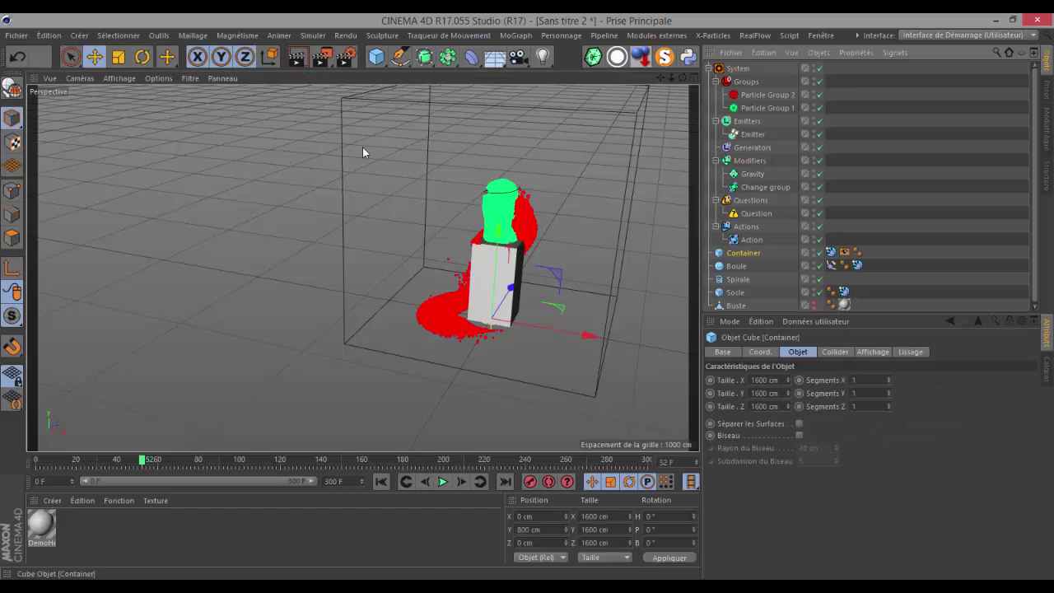
left_click(18, 89)
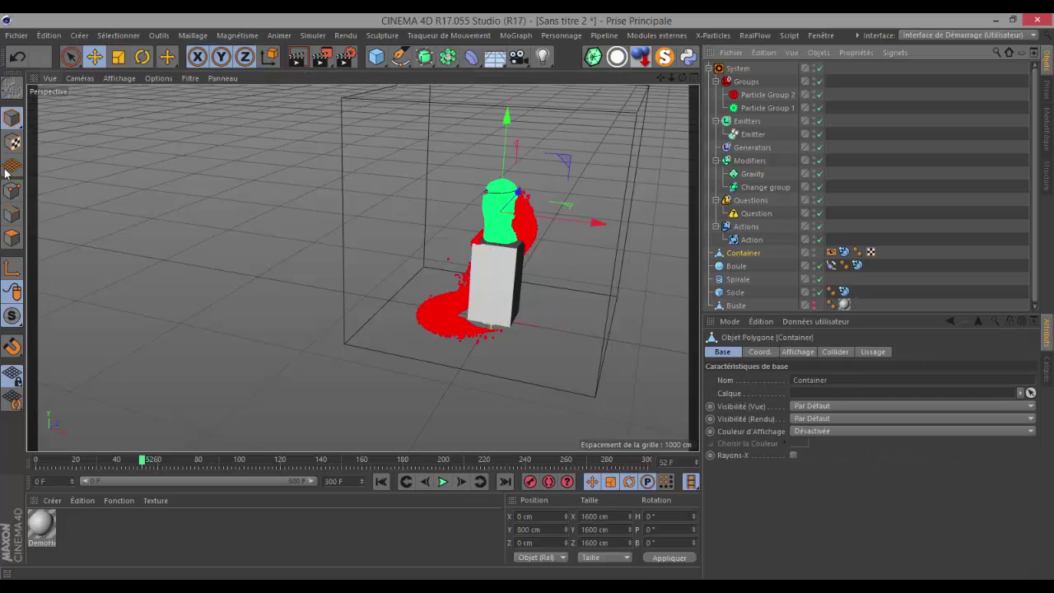
left_click(10, 239)
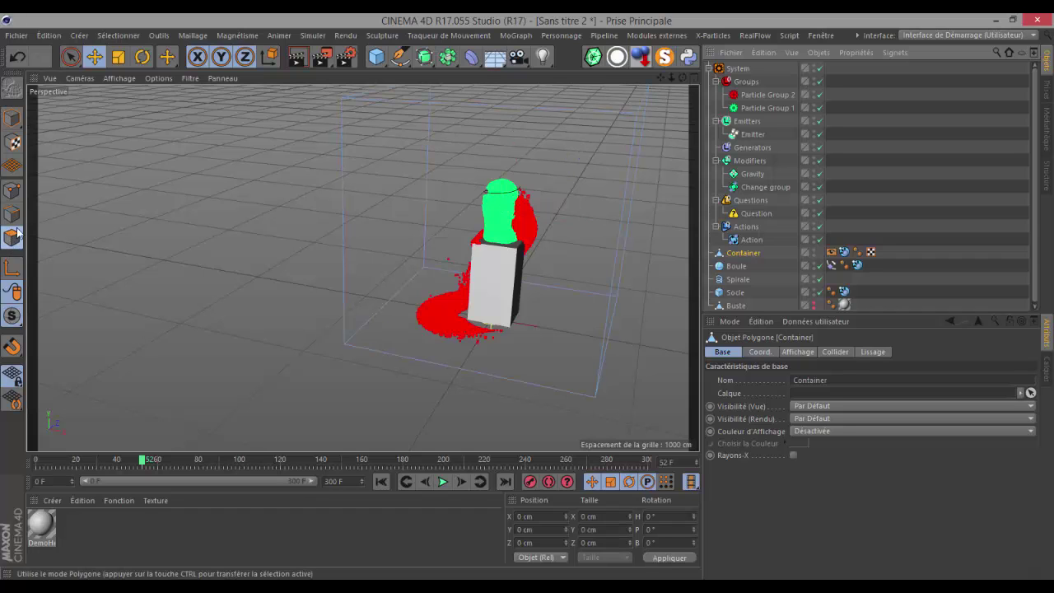
left_click(70, 56)
left_click(451, 202)
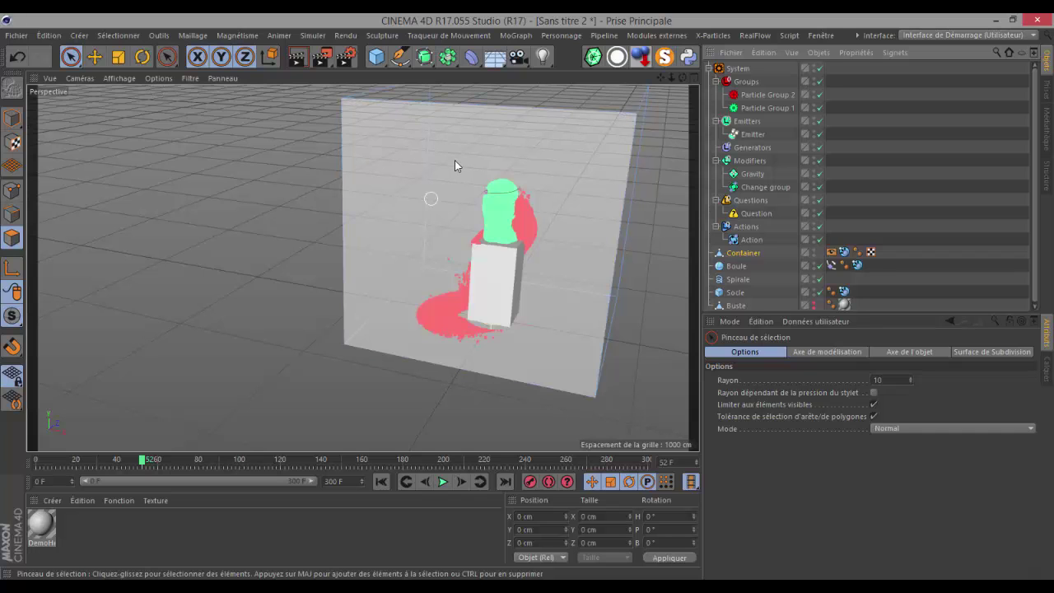
left_click(454, 161)
key("Delete")
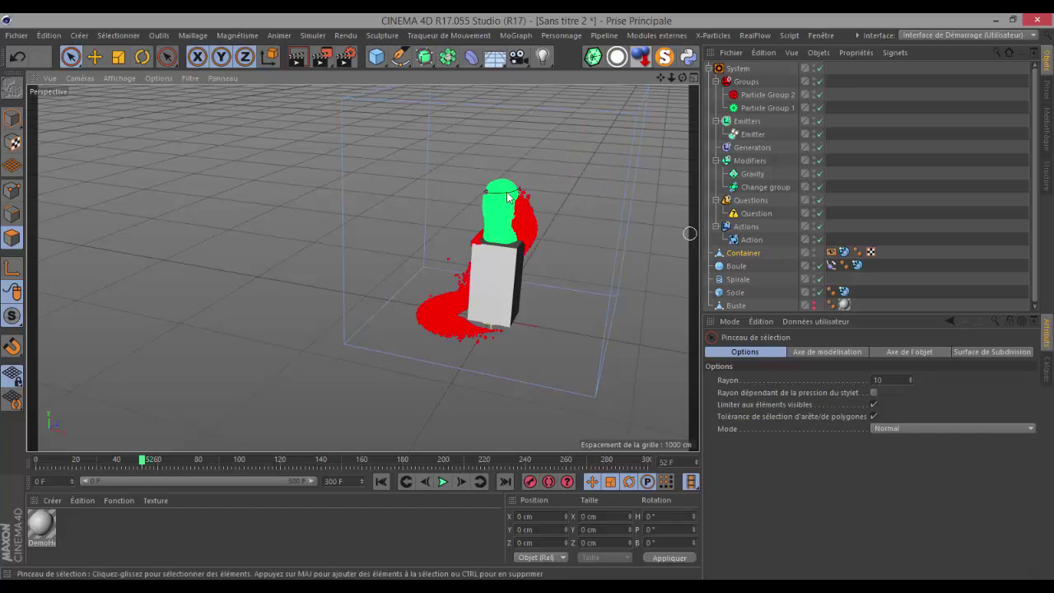
Step: Set the colour of both Particle Group 1 and Particle Group 2 to a sandy ochre, RGB 161, 122, 51
left_click(769, 108)
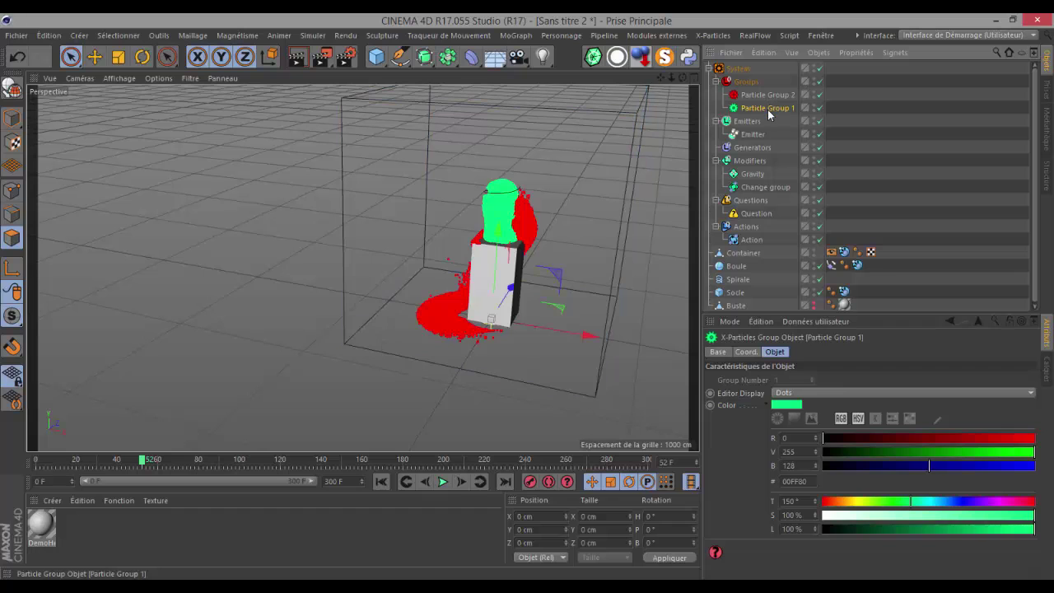
left_click(763, 96, "ctrl")
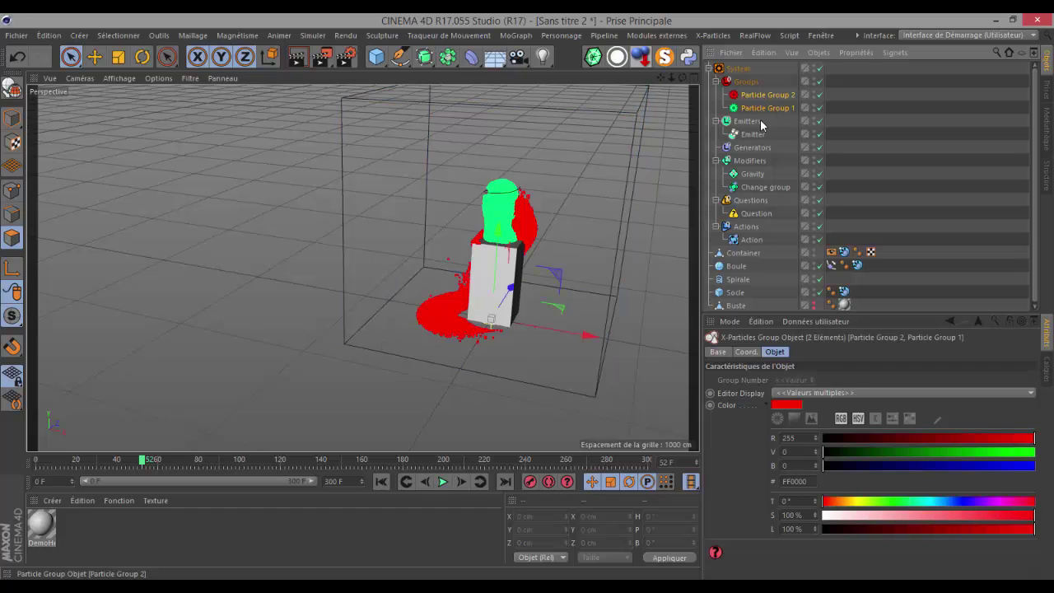
left_click(785, 407)
left_click_drag(789, 433, 752, 433)
left_click(815, 447)
left_click(821, 460)
left_click(824, 446)
left_click(825, 459)
left_click(833, 446)
left_click(760, 483)
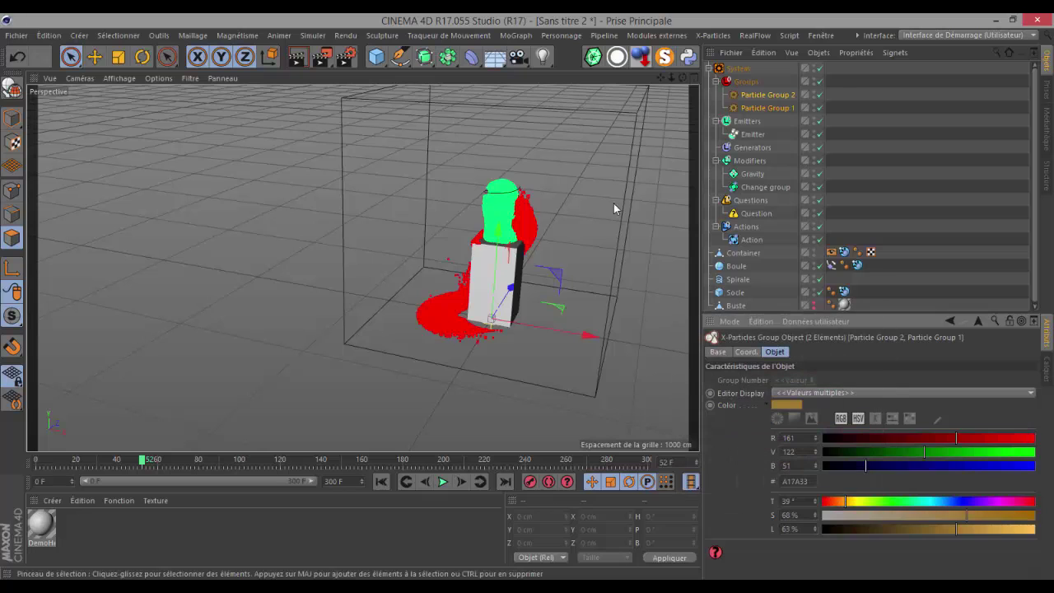
Step: Add an Omni light and move it about 590 cm toward the camera, 360 cm along X and 1220 cm up
left_click_drag(684, 78, 460, 234)
scroll(486, 235, "up", 3)
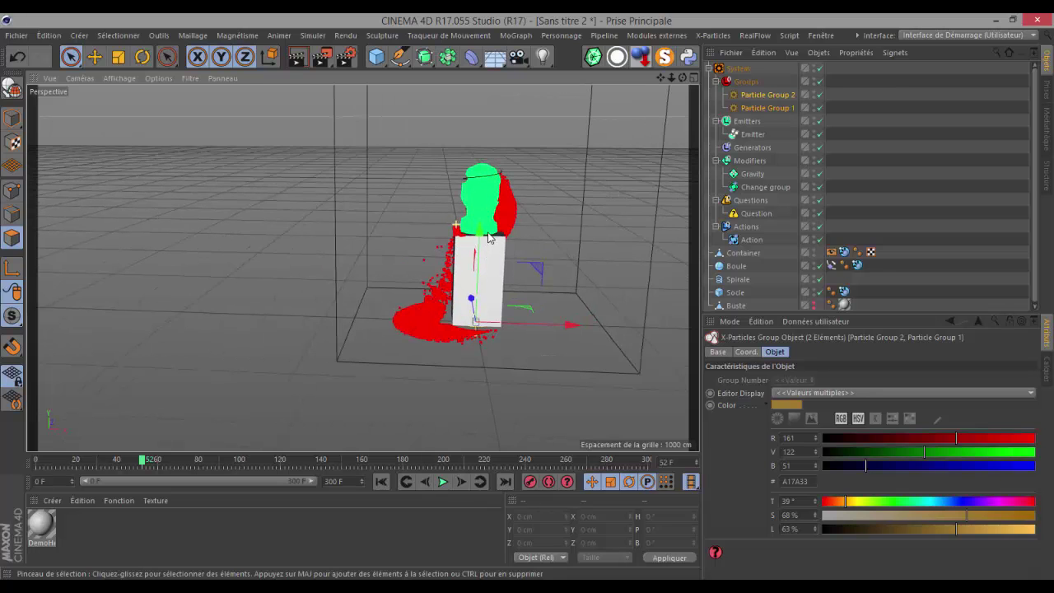
scroll(490, 227, "up", 3)
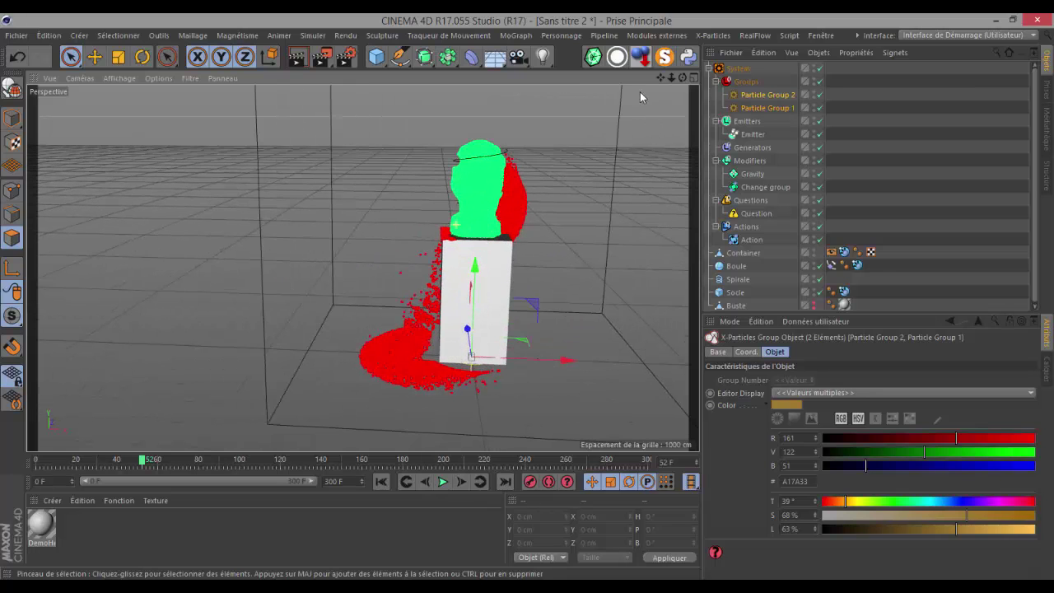
left_click_drag(524, 303, 559, 301, "alt")
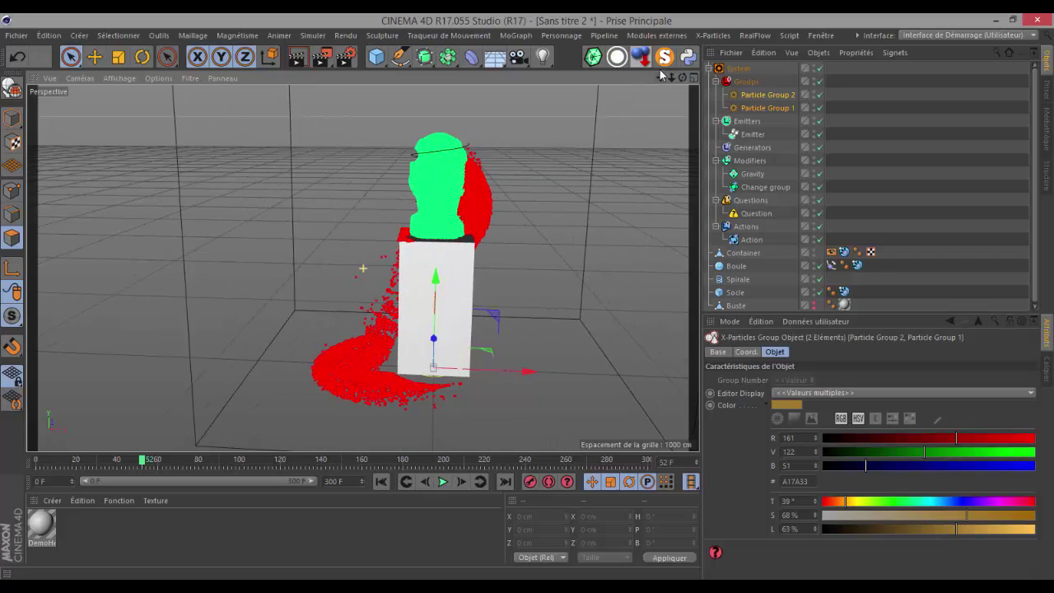
left_click_drag(682, 81, 675, 77)
mouse_move(527, 281)
left_mouse_down()
mouse_move(525, 323)
mouse_move(528, 295)
left_mouse_up()
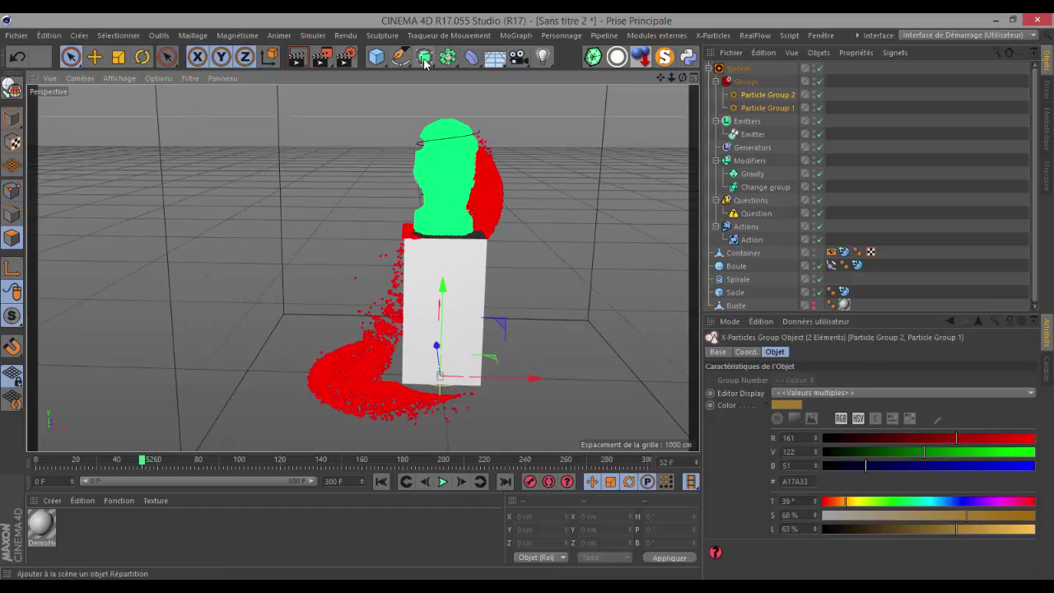
left_click(544, 57)
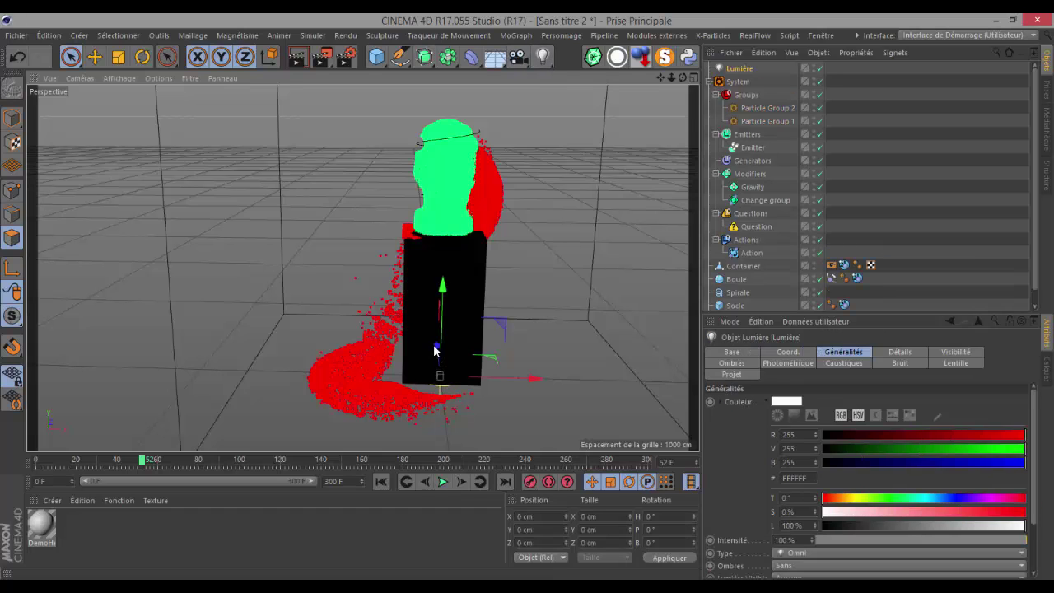
left_click_drag(441, 401, 443, 408)
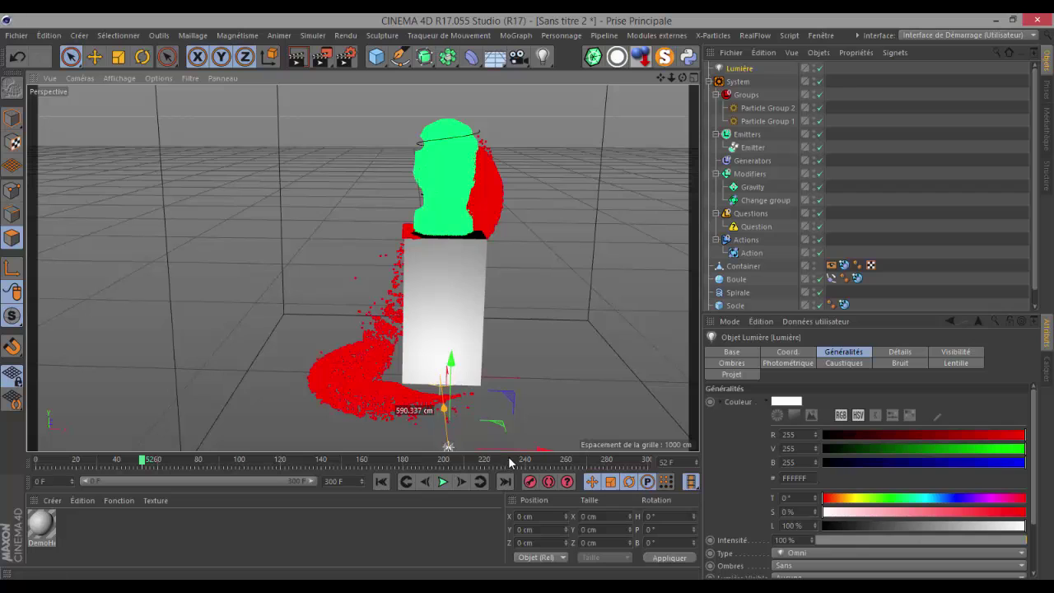
left_click_drag(541, 448, 624, 447)
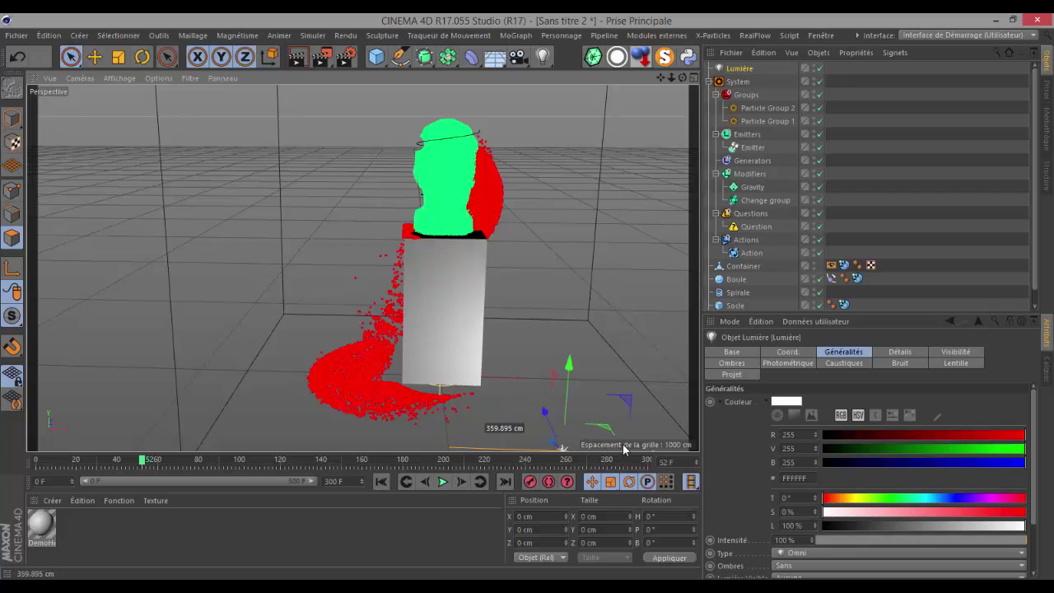
left_click_drag(580, 236, 528, 292)
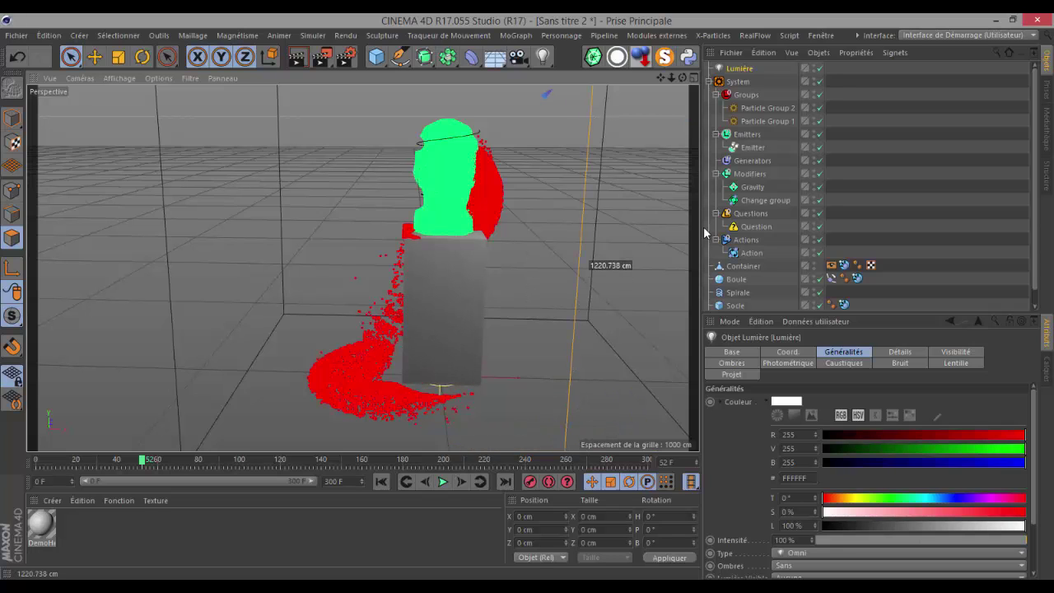
Step: Set the light's shadows to Raytrace (hard shadows) and render the perspective view
left_click(737, 69)
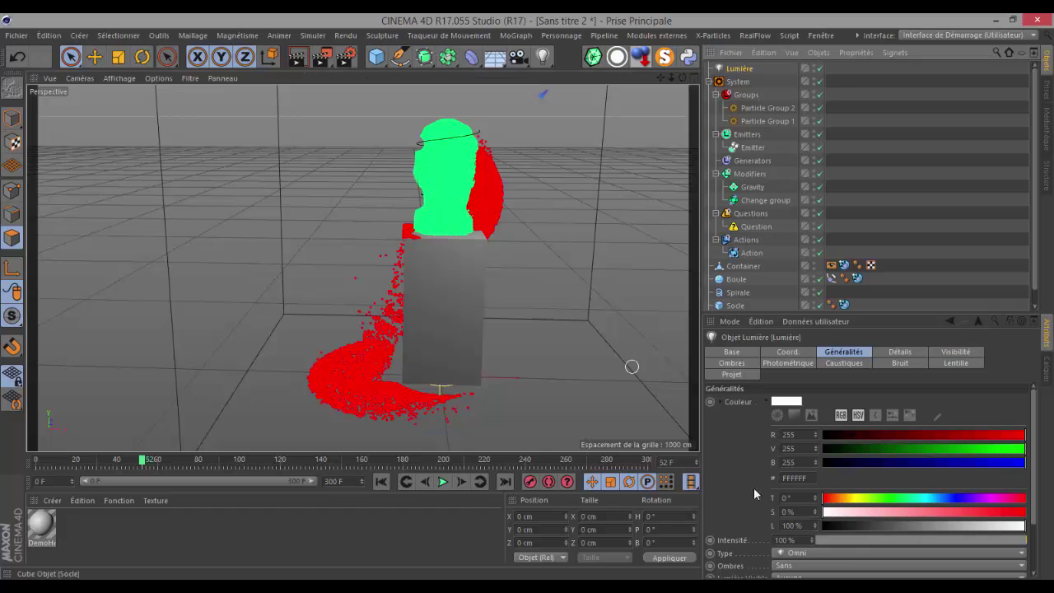
left_click(800, 568)
left_click(805, 538)
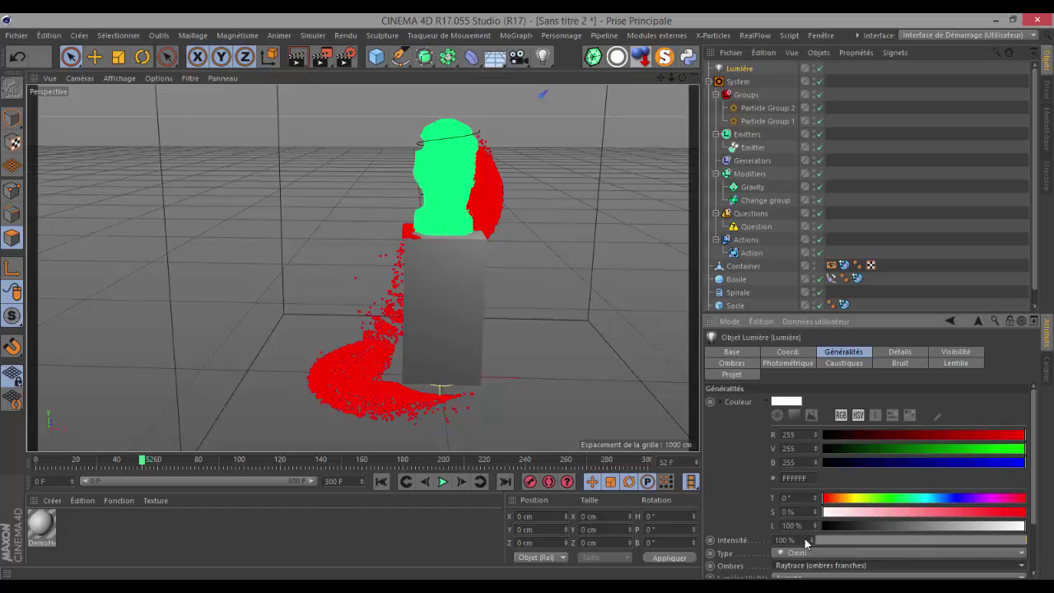
left_click(297, 60)
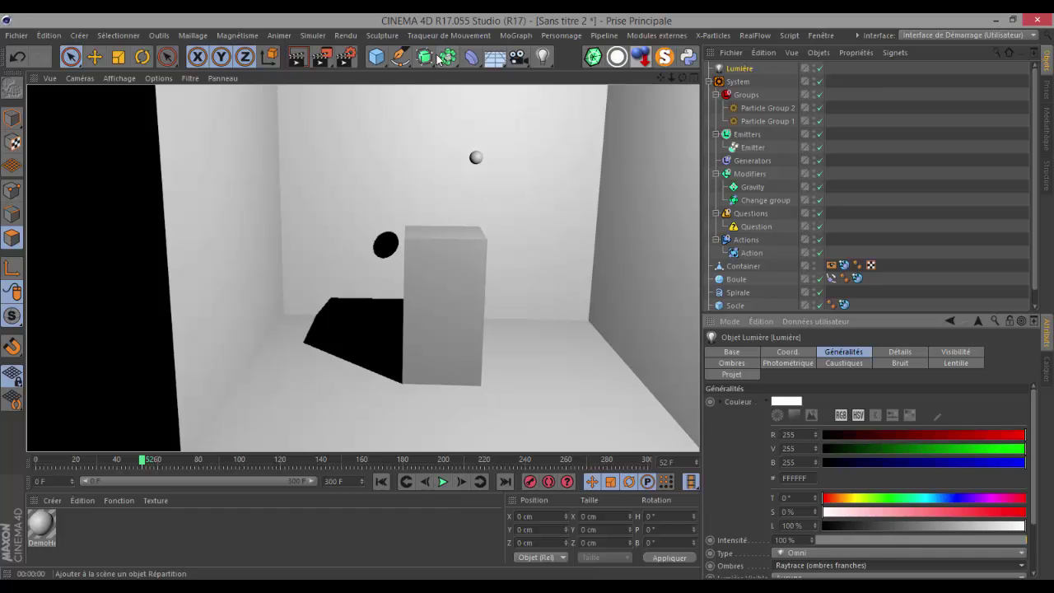
Step: Create an X-Particles Material, apply it to the Emitter and render the frame to the picture viewer
left_click(52, 500)
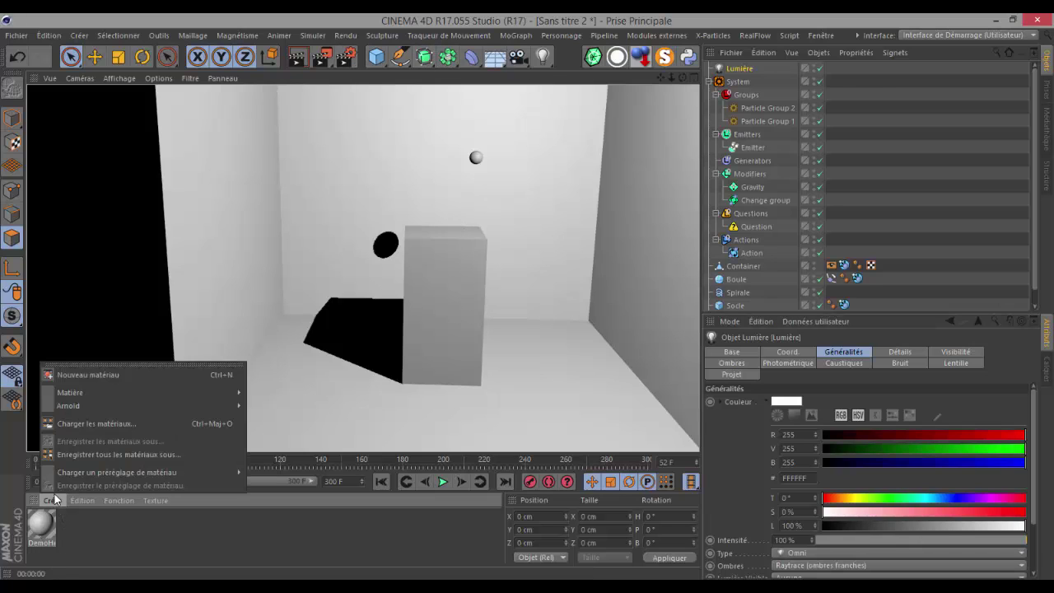
mouse_move(69, 393)
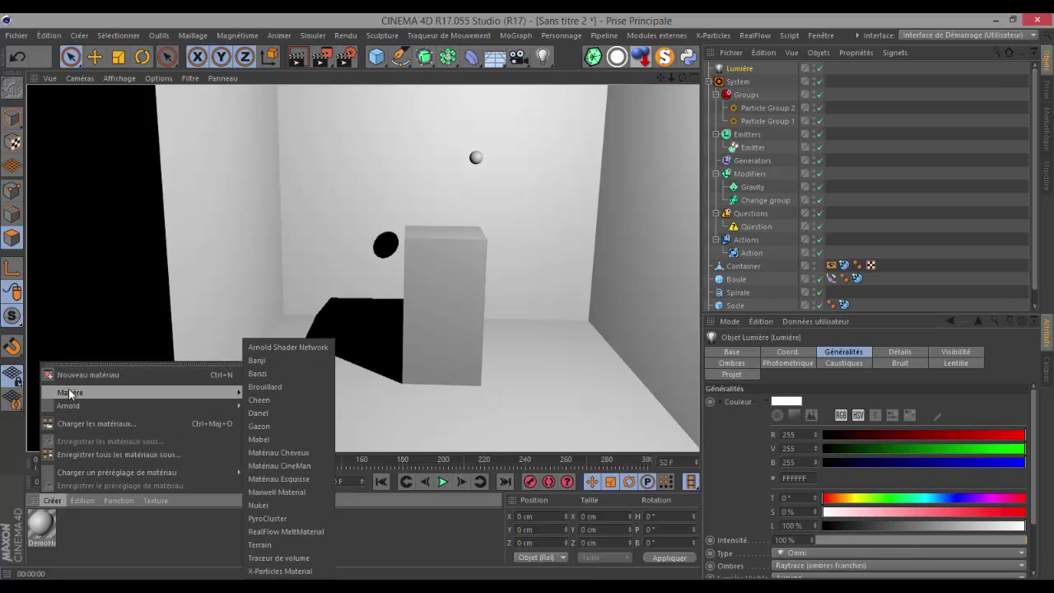
left_click(280, 571)
left_click_drag(36, 534, 753, 149)
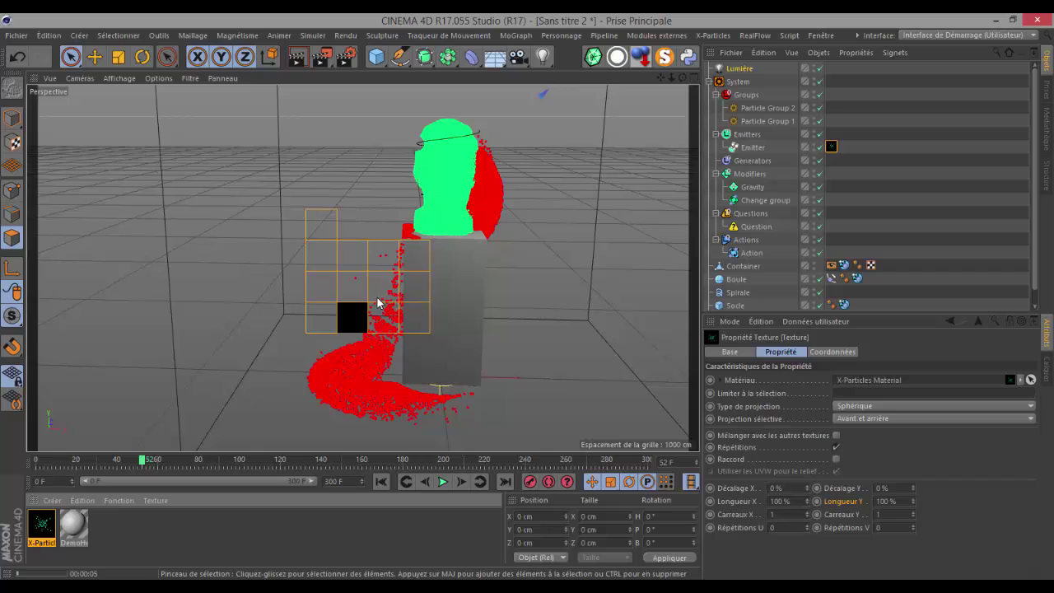
key("shift+r")
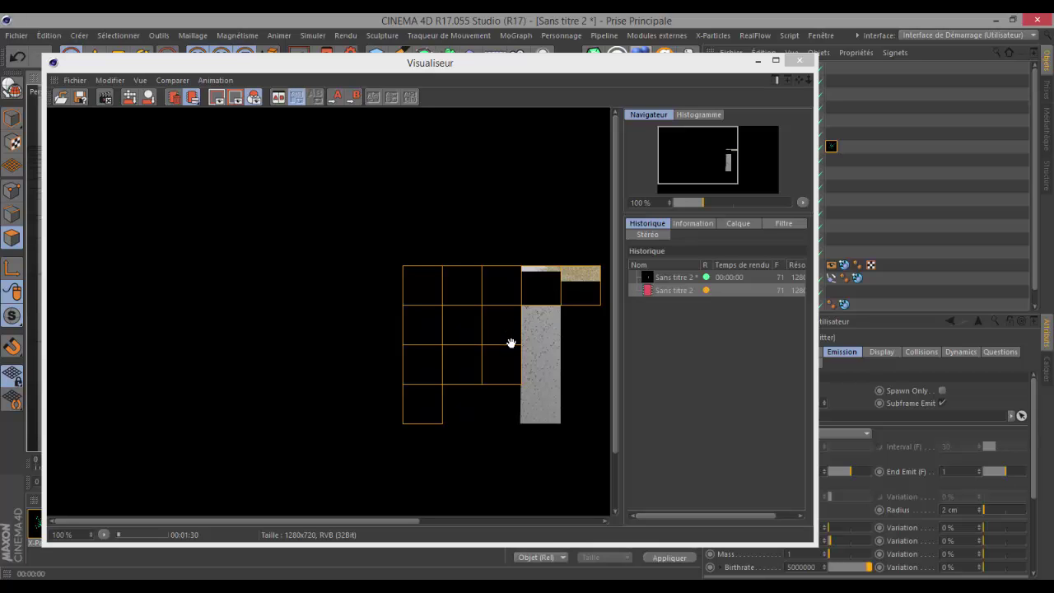
Step: Switch to the browser and look over the Motion Designers Community Facebook group and the Gumroad page of the dry sand tutorial
key("alt+Tab")
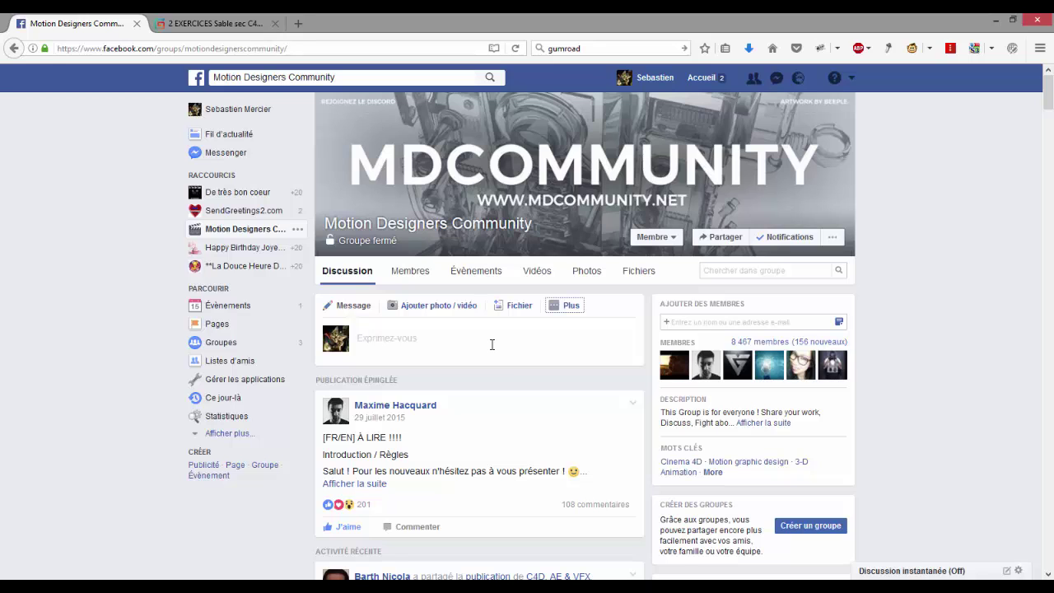
left_click(649, 243)
scroll(404, 342, "down", 3)
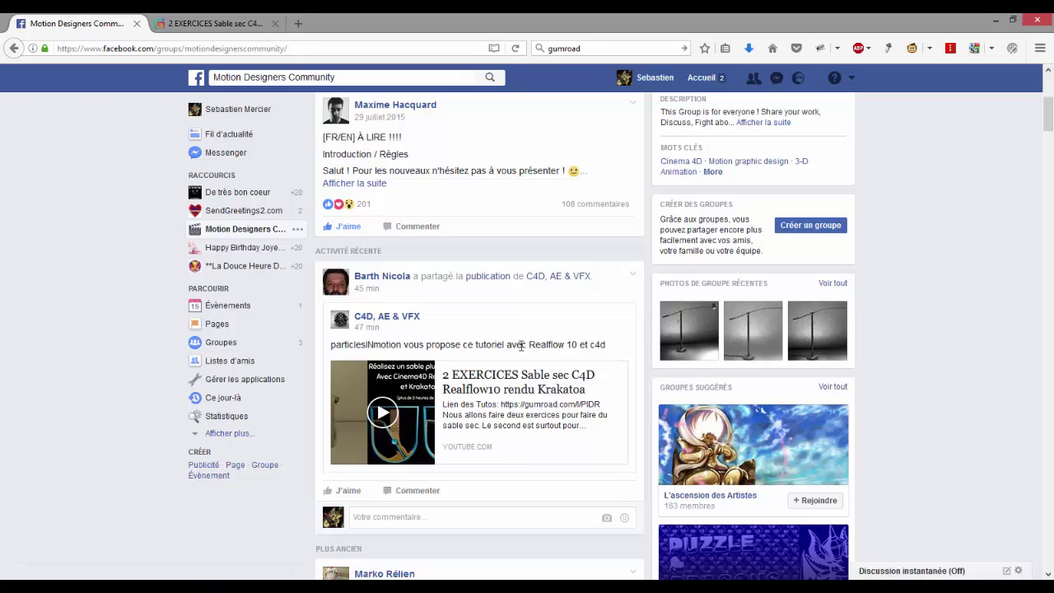
left_click(185, 23)
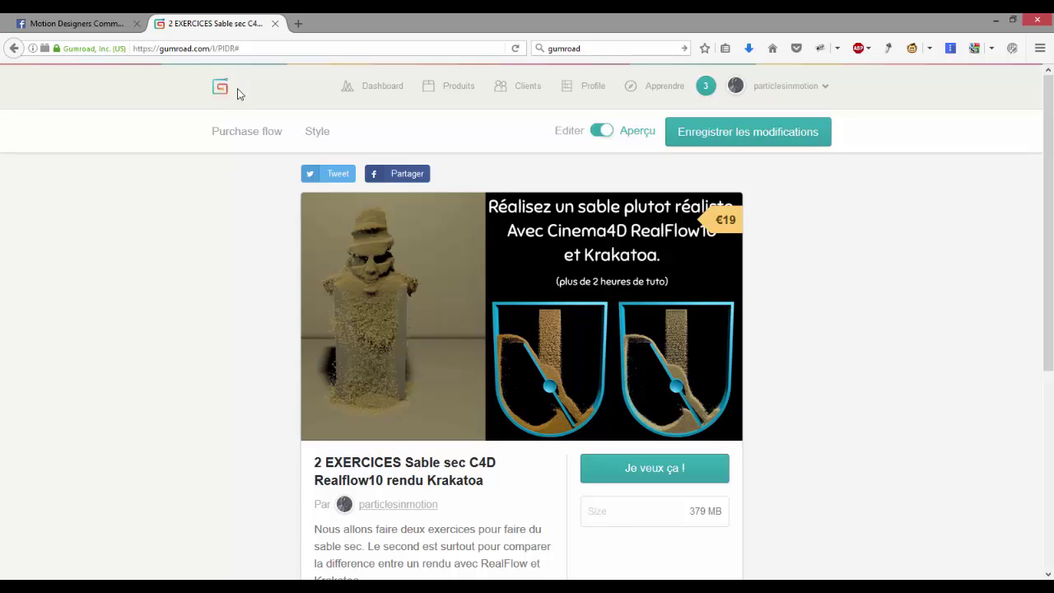
left_click(82, 25)
scroll(438, 188, "up", 4)
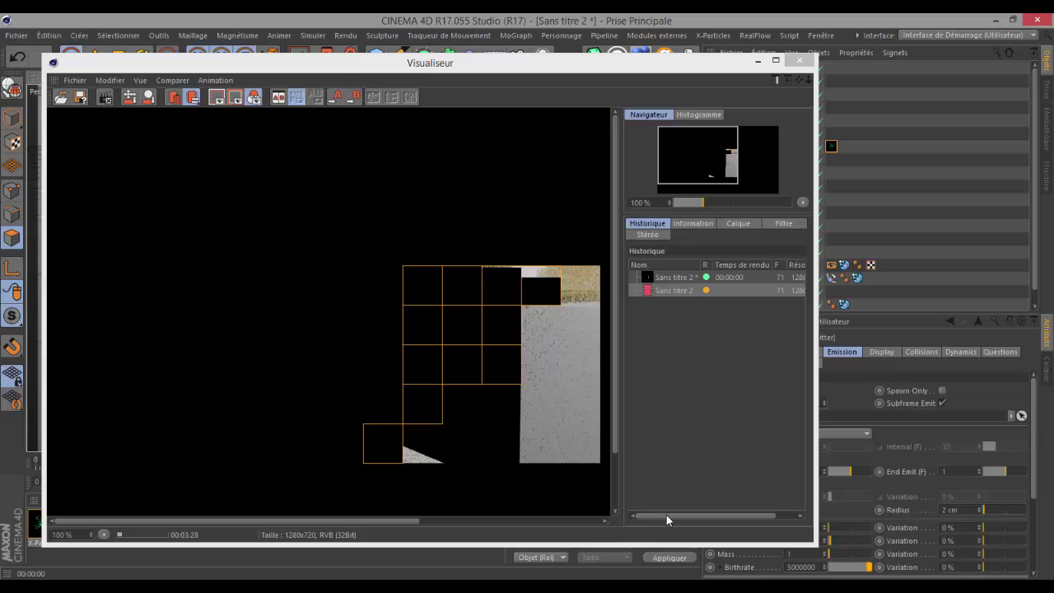
Step: Move the render window aside to check the Emitter's maximum particle count, and bring the window back over the scene
left_click_drag(695, 64, 477, 97)
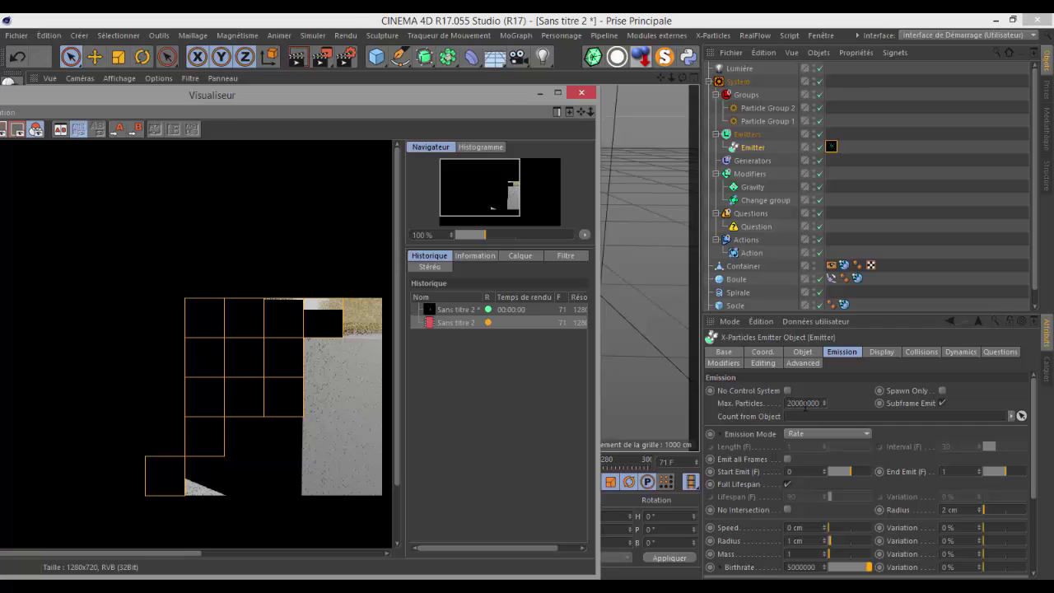
left_click(803, 402)
type("0")
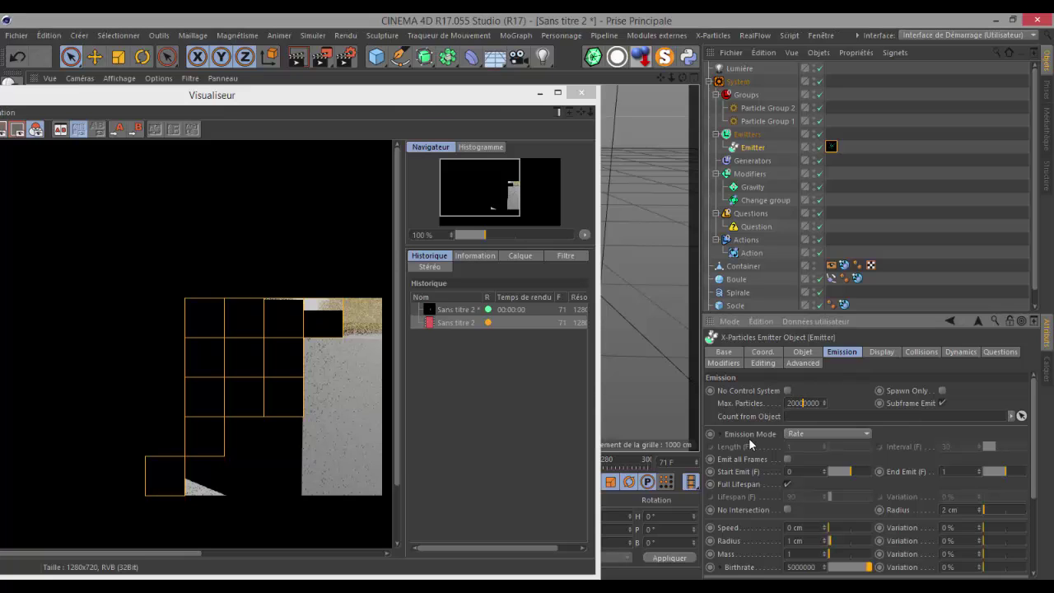
left_click_drag(448, 96, 707, 34)
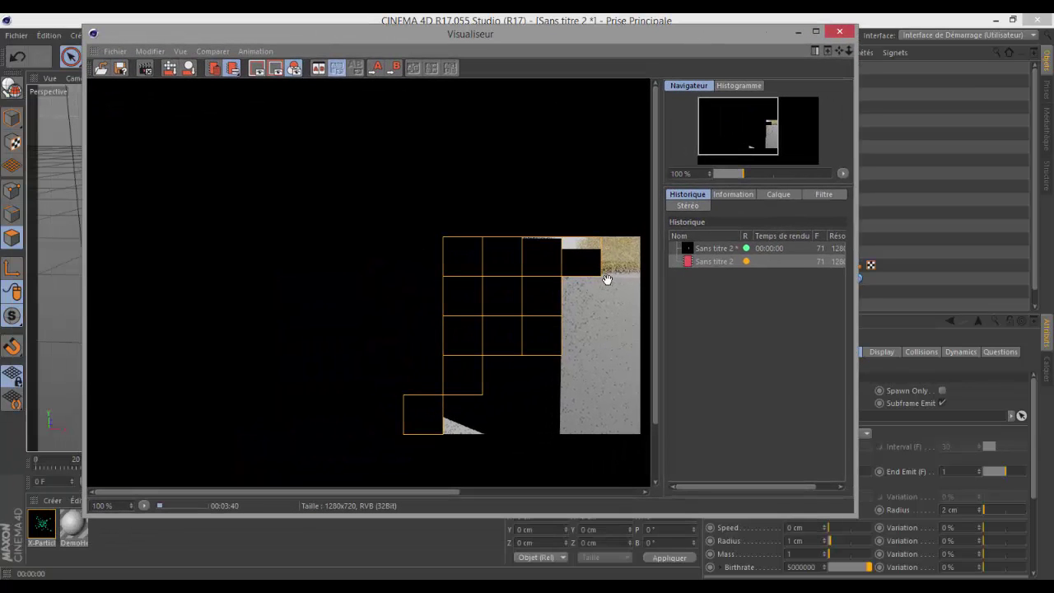